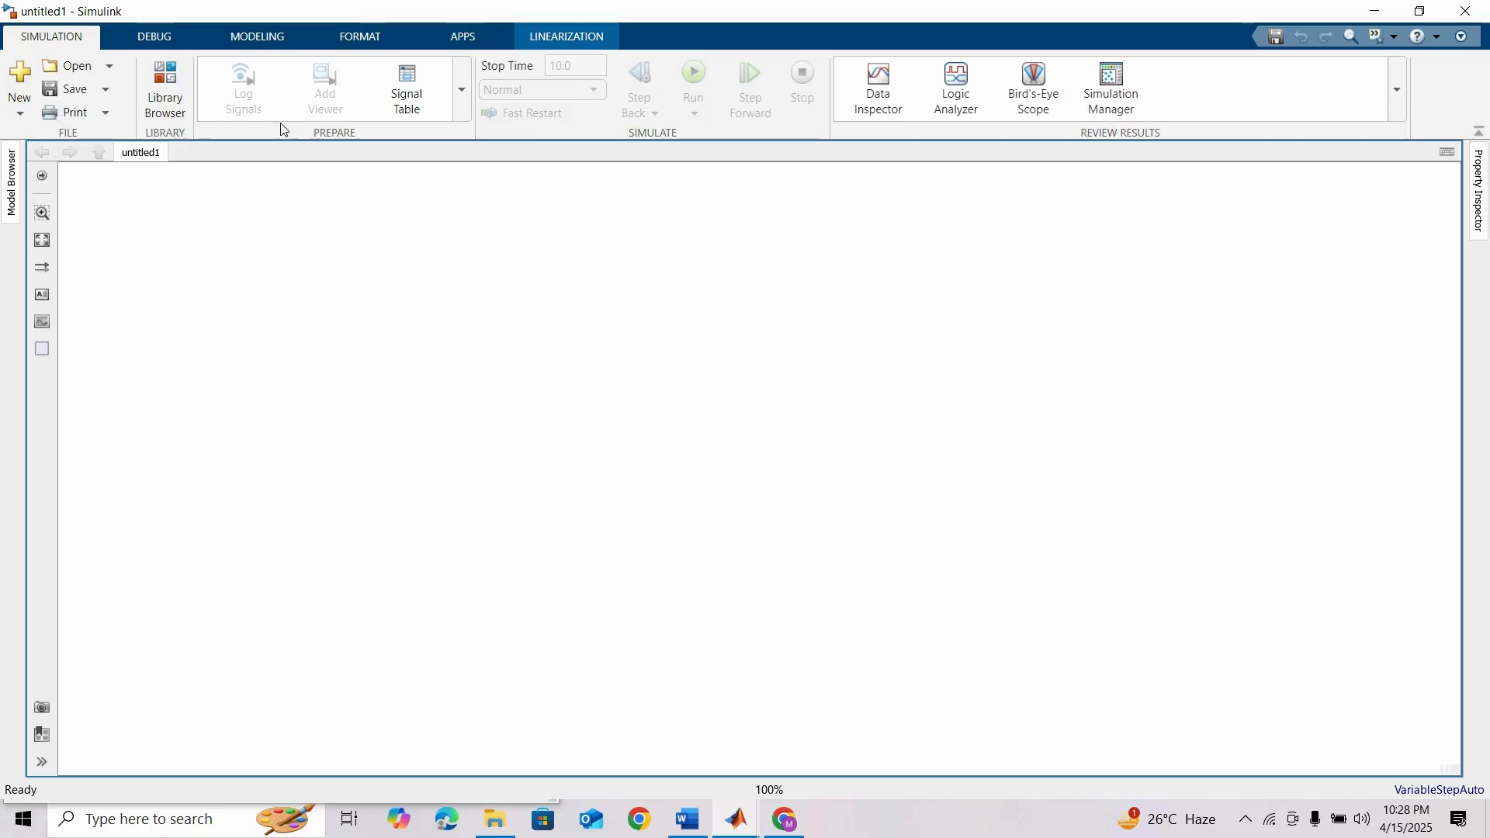
Step: Add a Two-Level Converter from the Specialized Power Systems Power Electronics library to the blank model
click(166, 89)
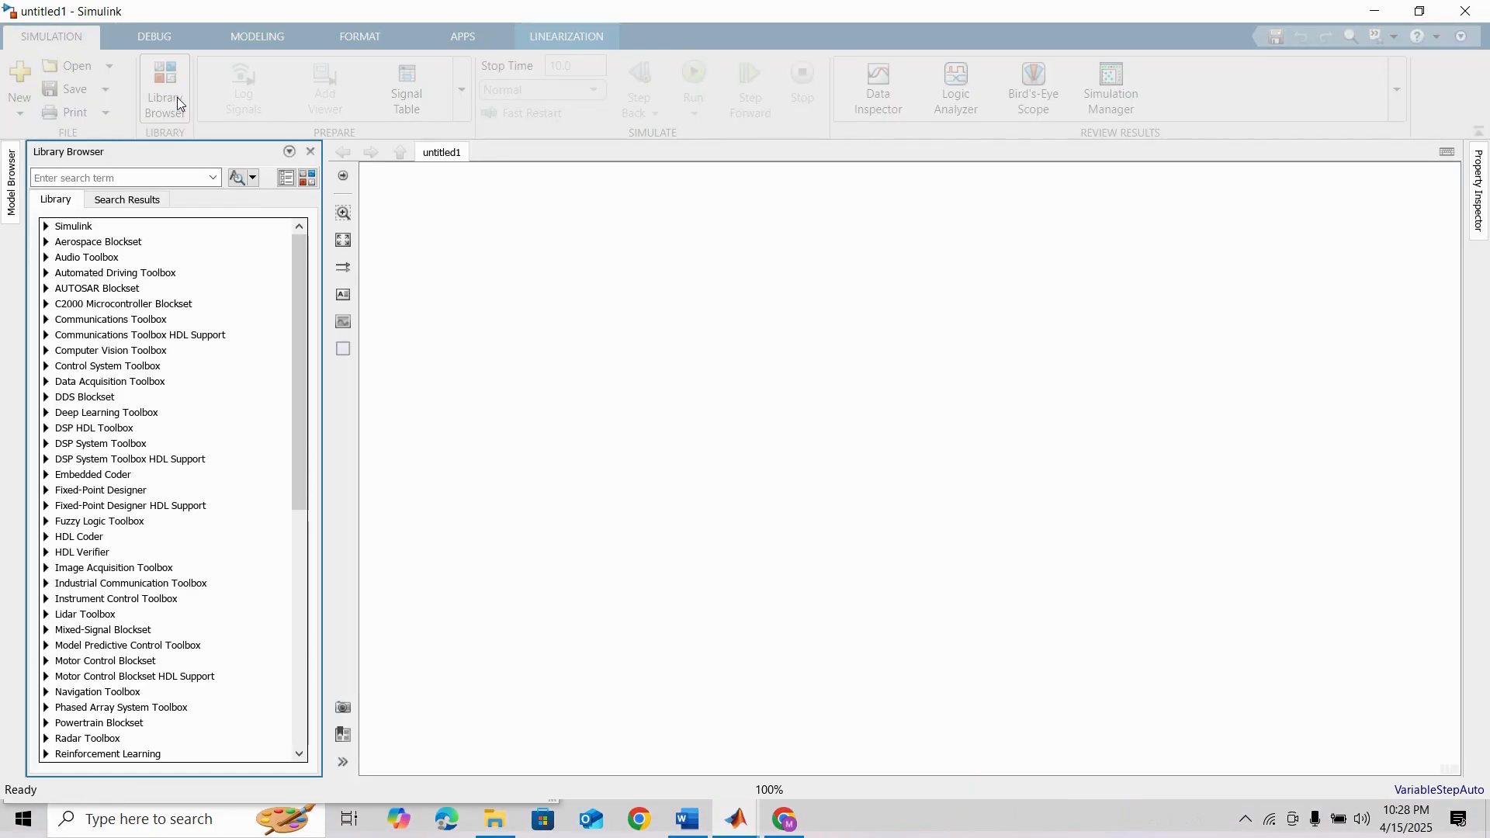
click(313, 179)
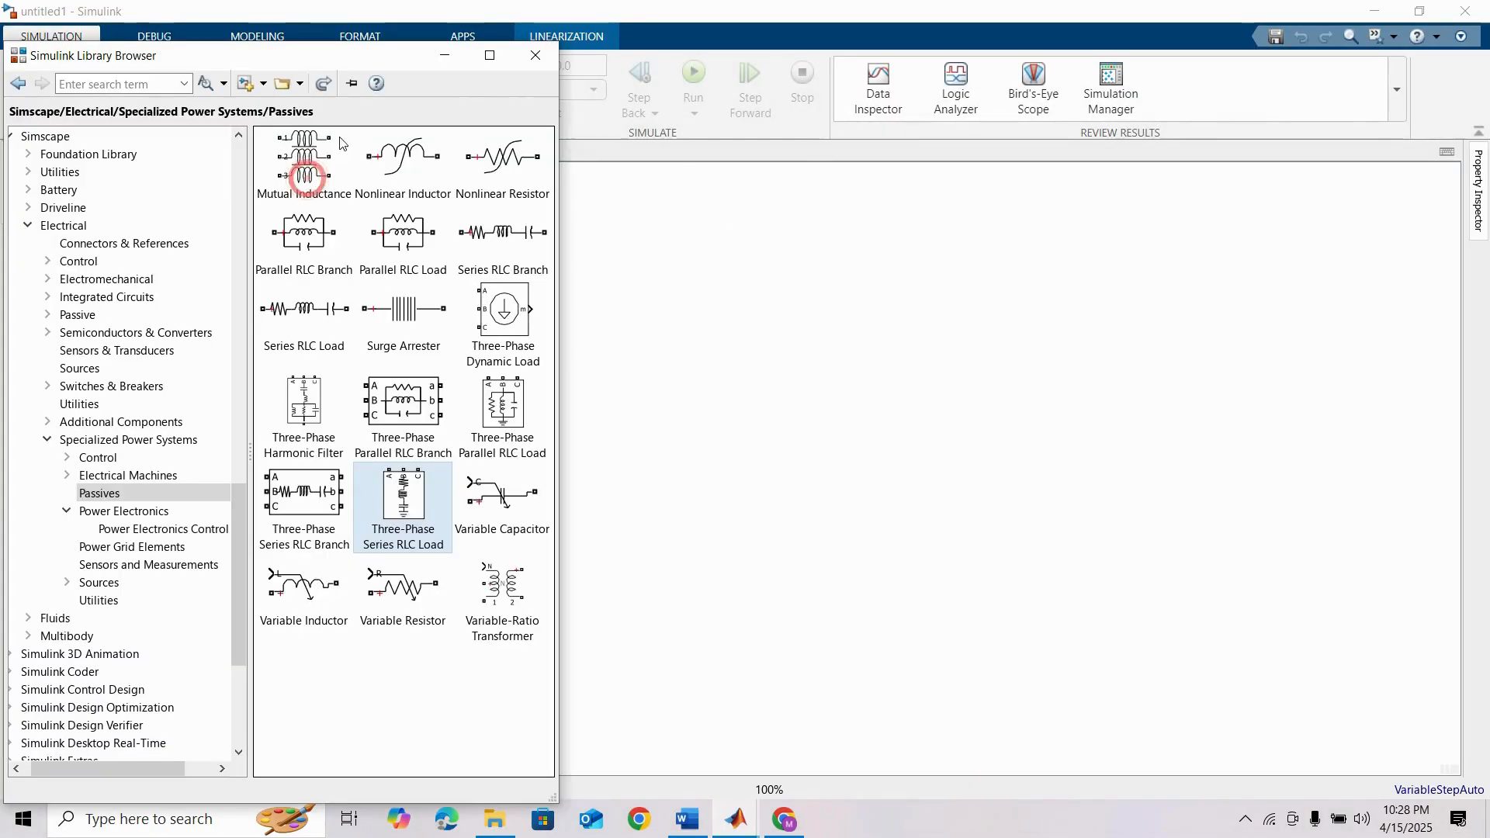
click(351, 83)
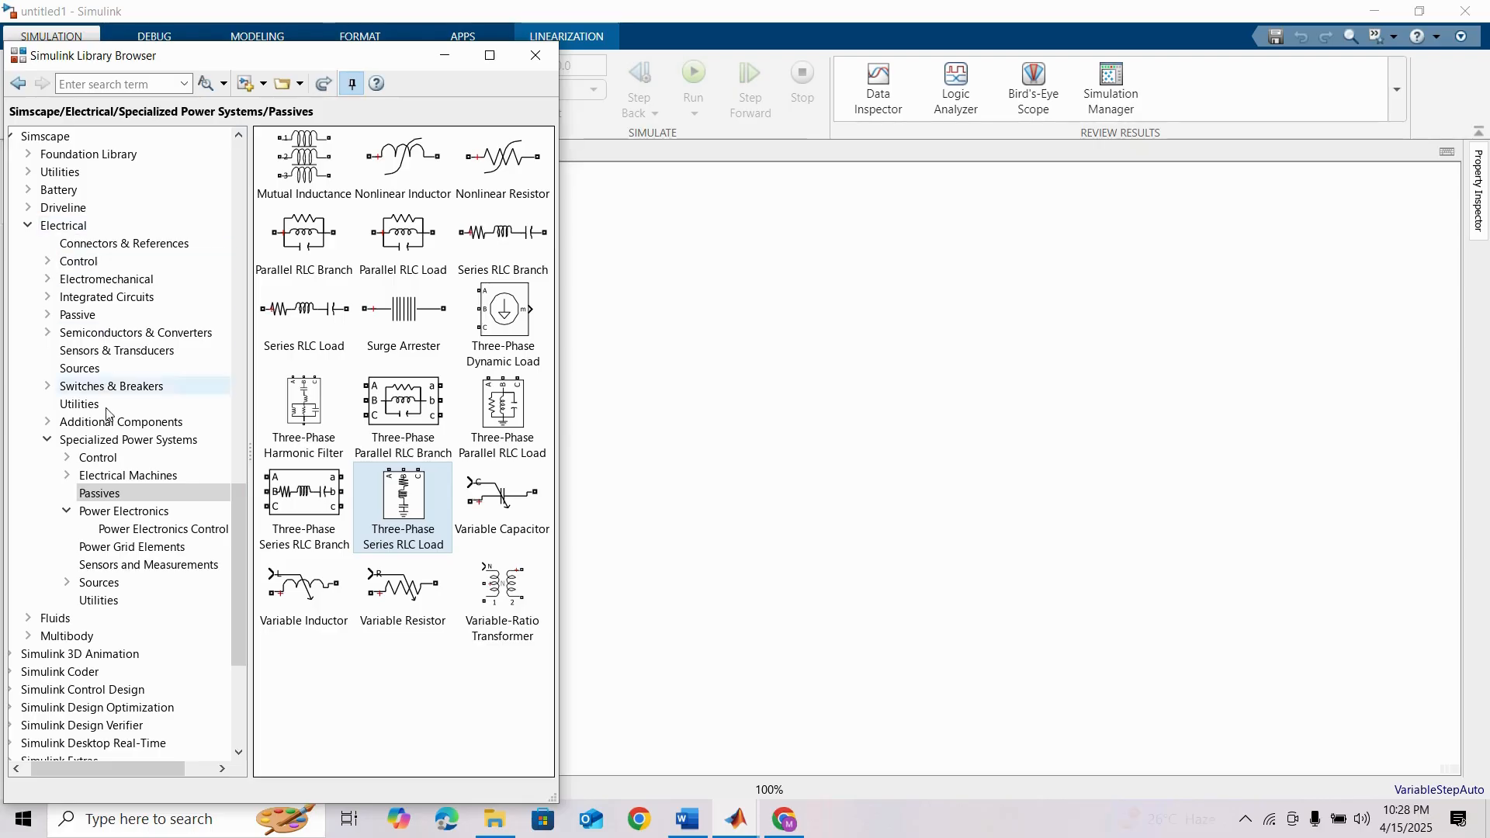
click(122, 518)
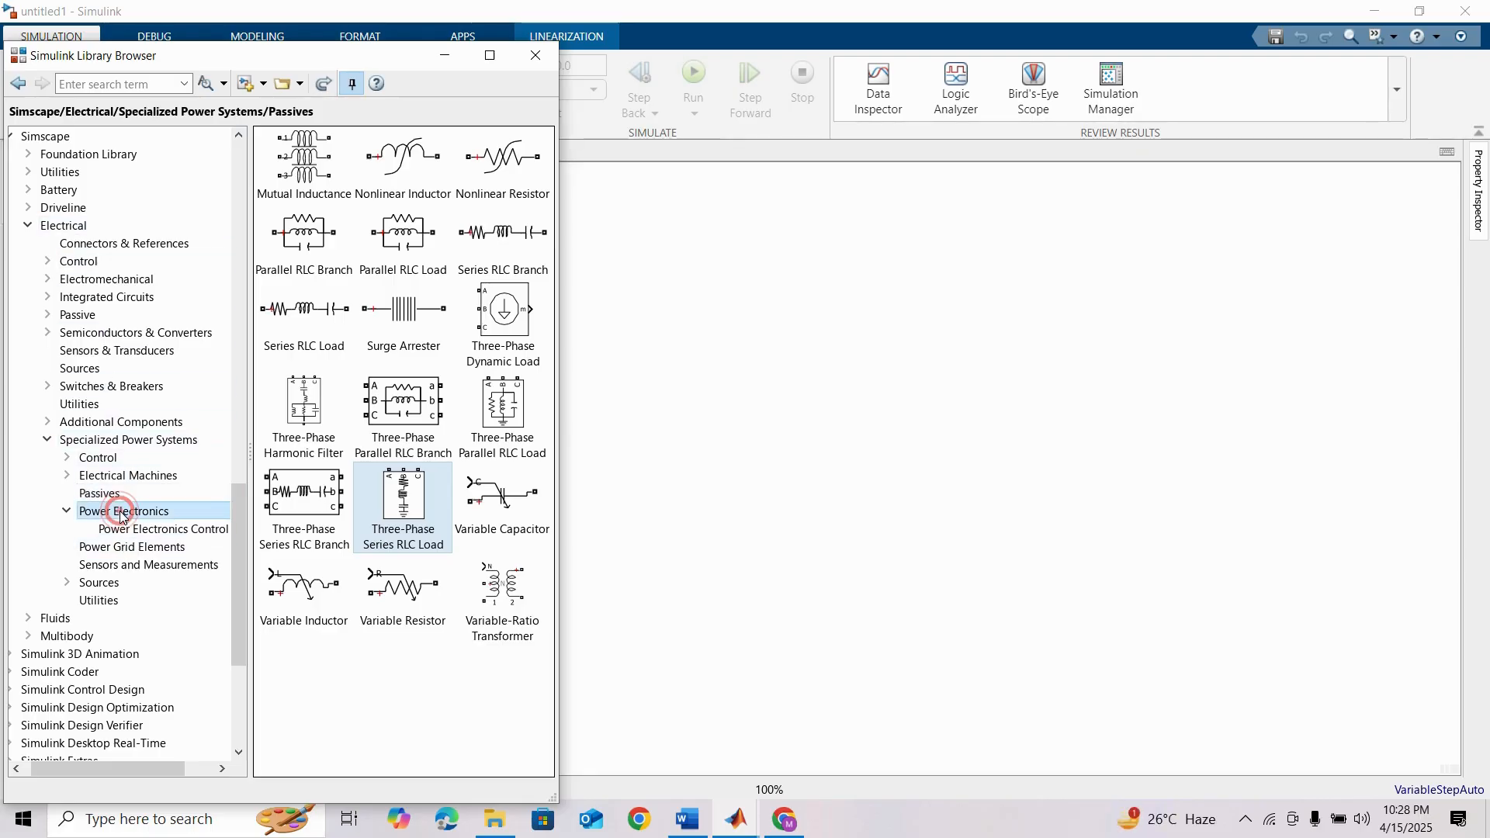
scroll(391, 448, down, 8)
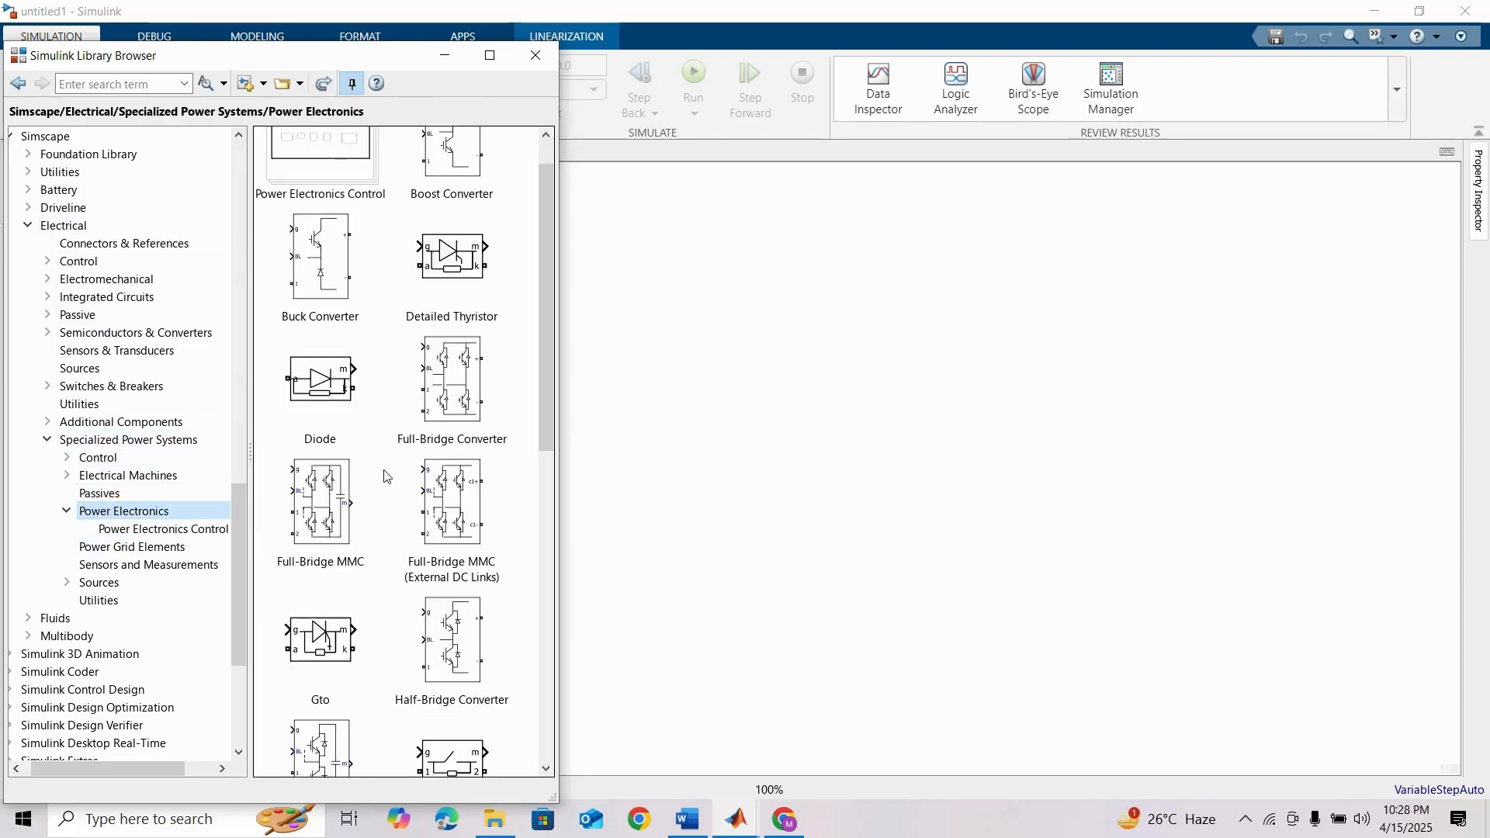
scroll(385, 476, down, 3)
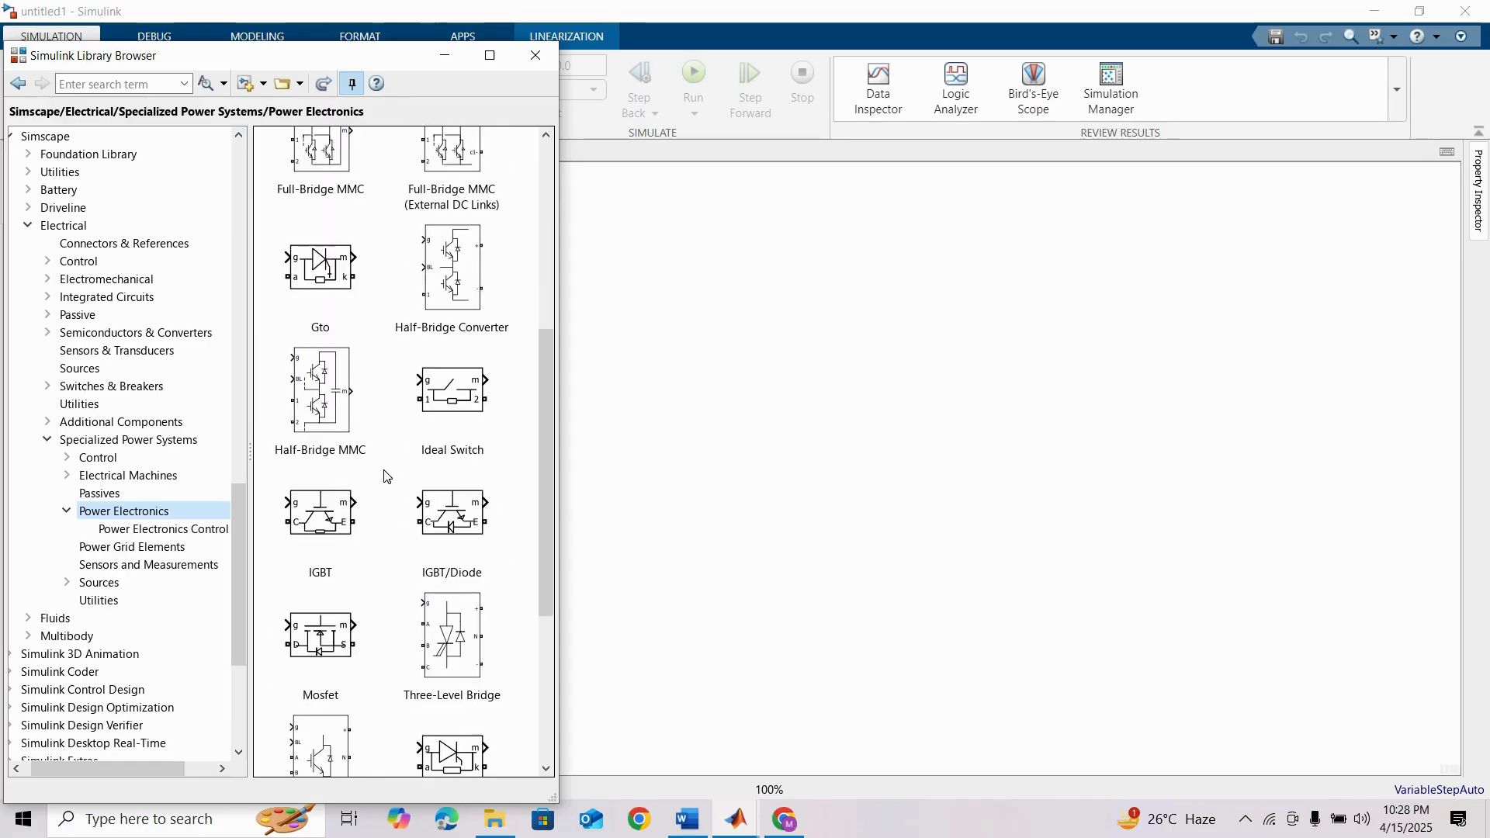
scroll(384, 476, down, 4)
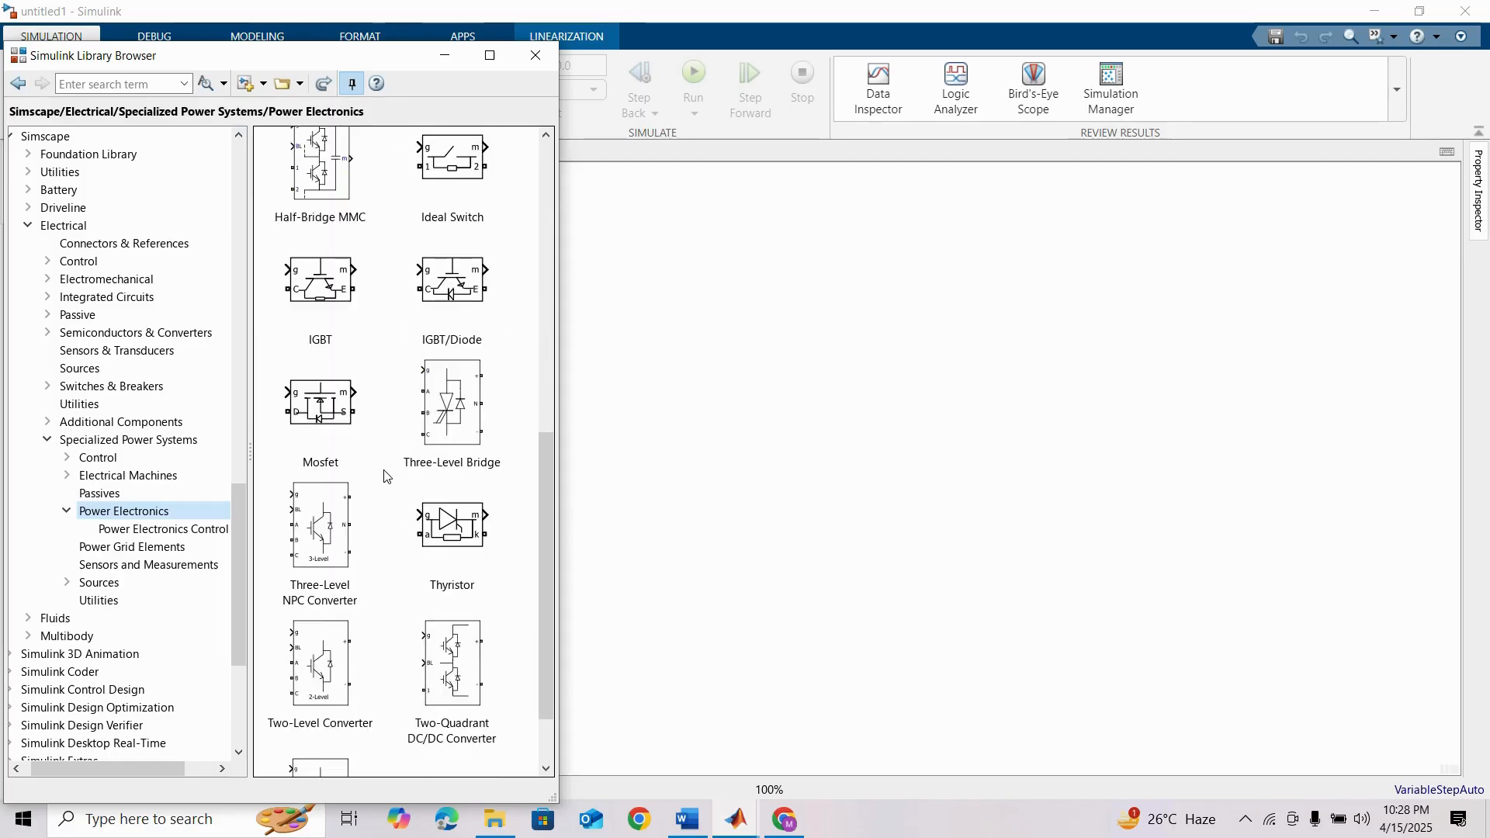
scroll(385, 477, down, 1)
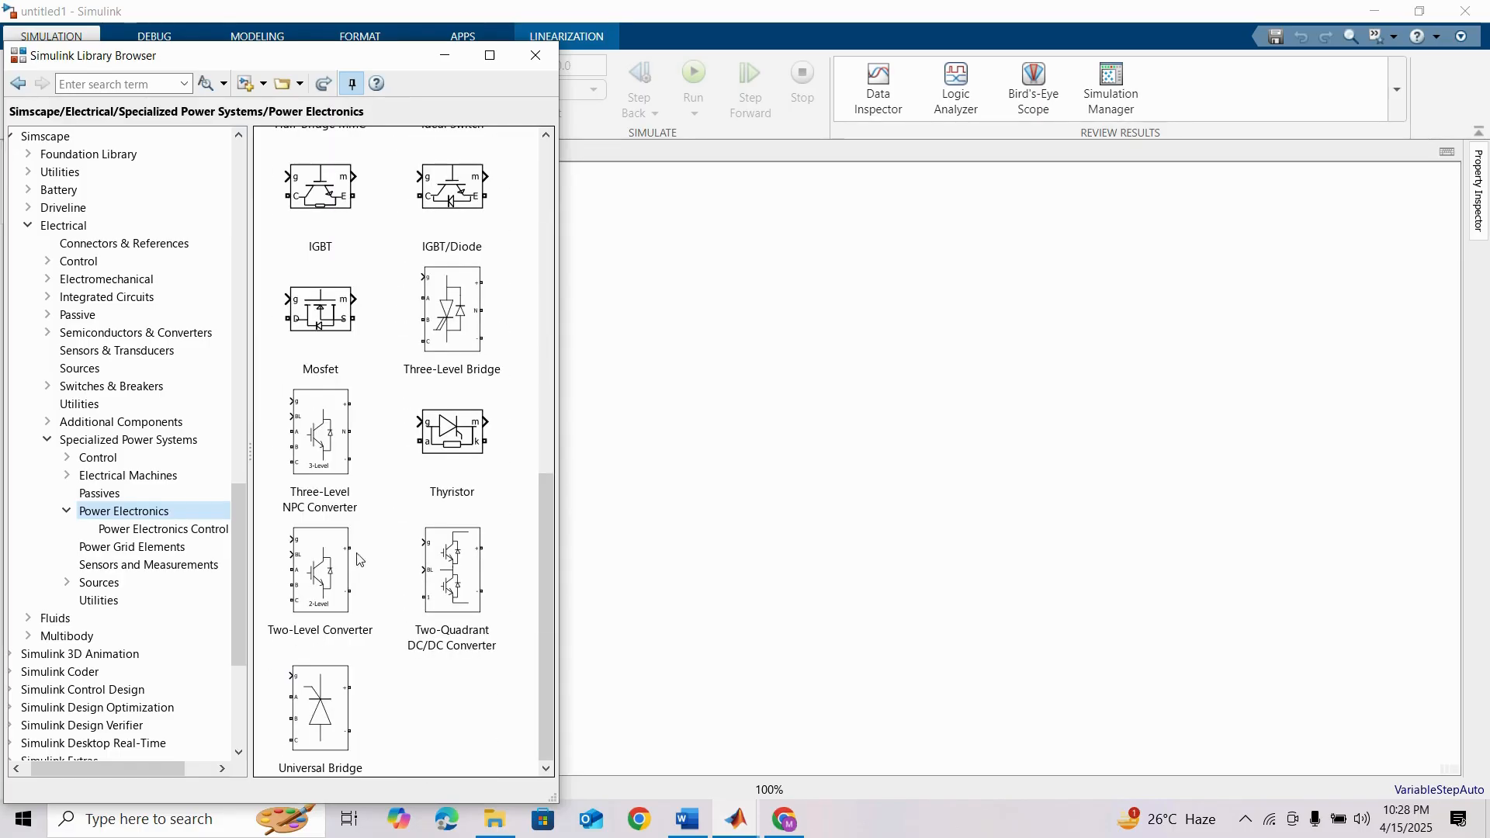
drag(316, 566, 1146, 435)
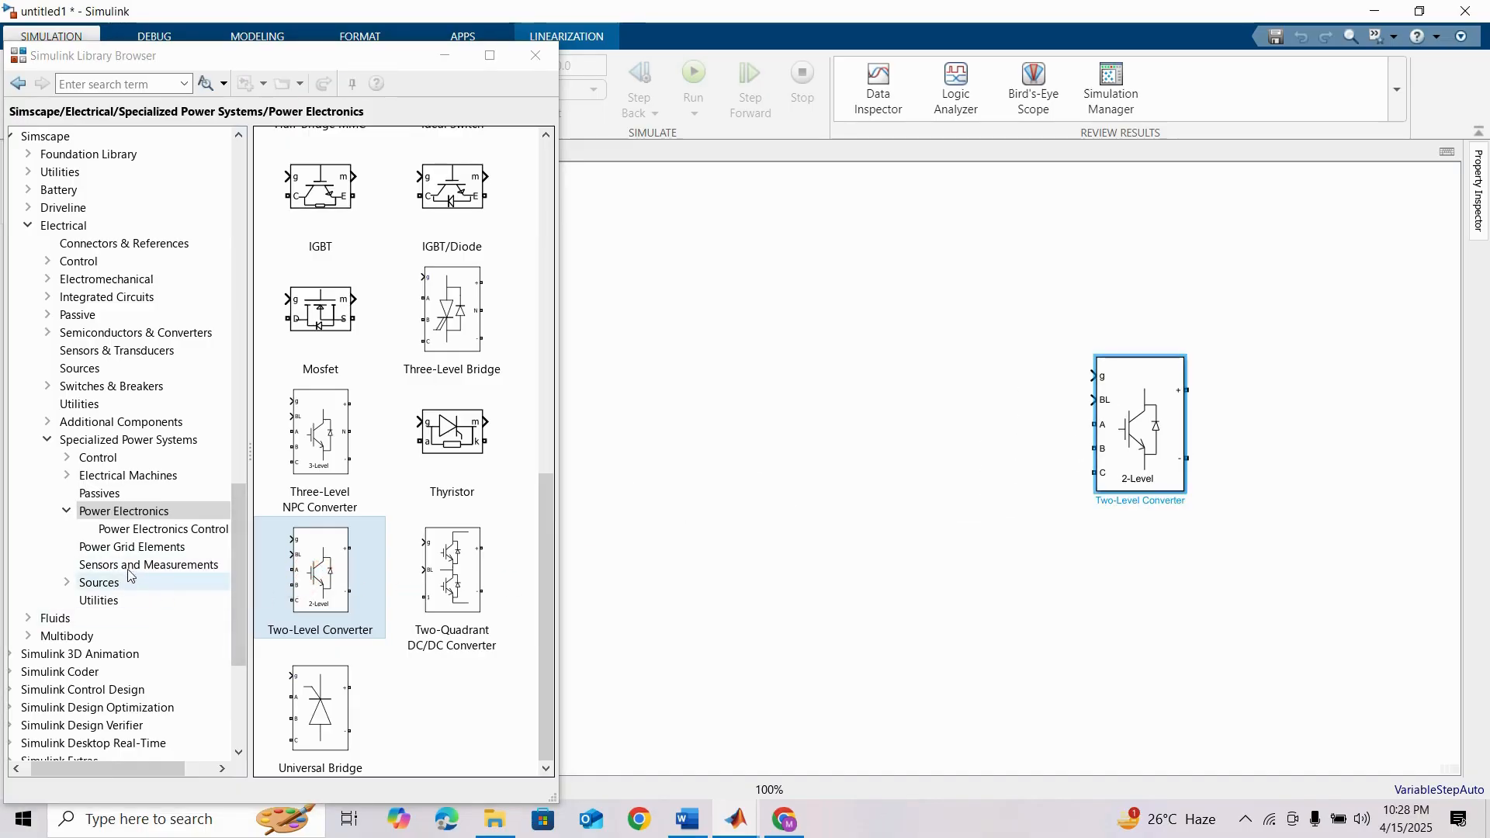
Step: Add a powergui block from the Specialized Power Systems library above the Two-Level Converter
click(122, 447)
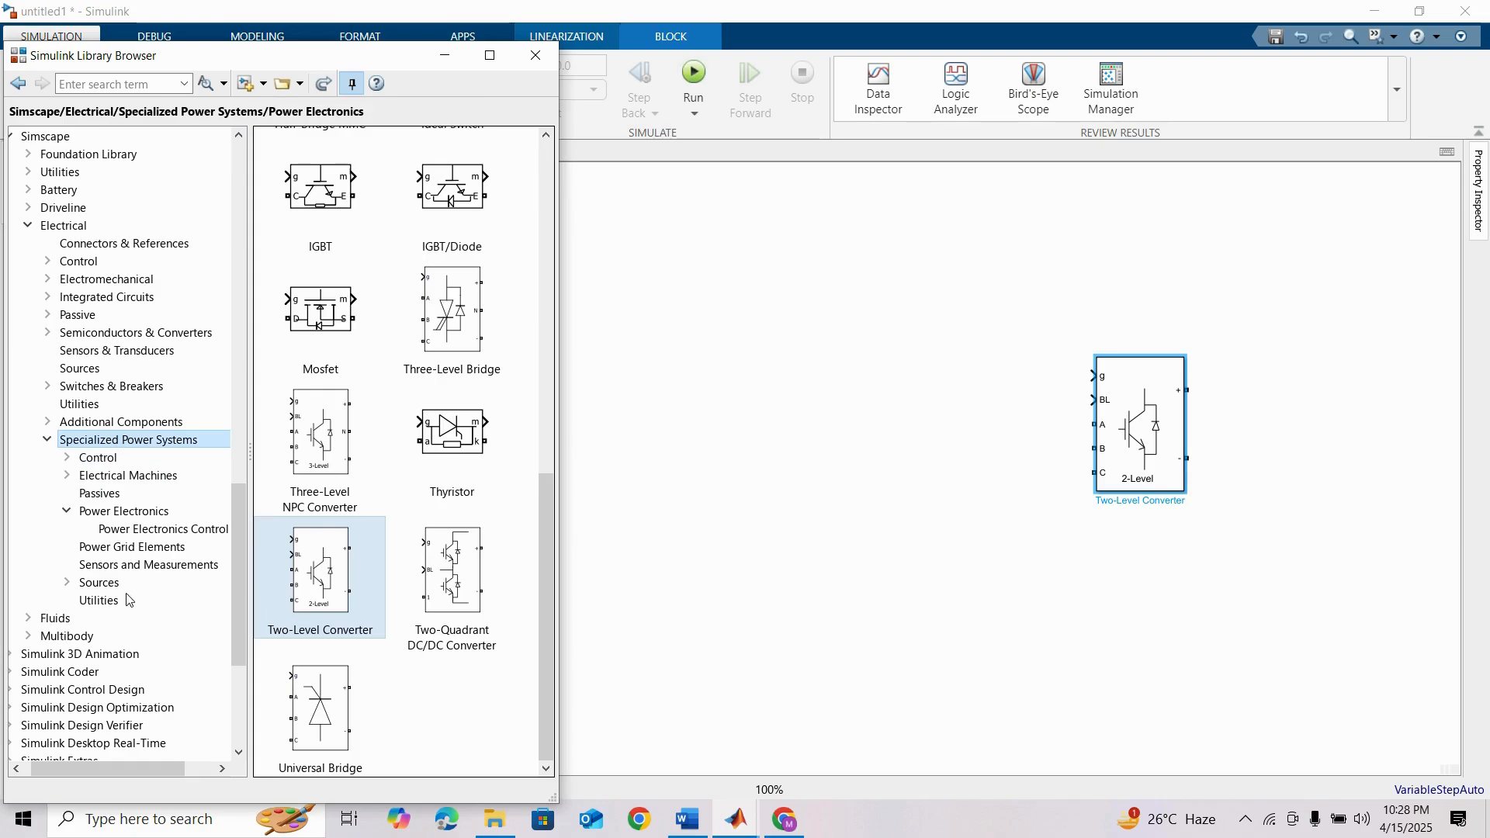
drag(314, 572, 1252, 204)
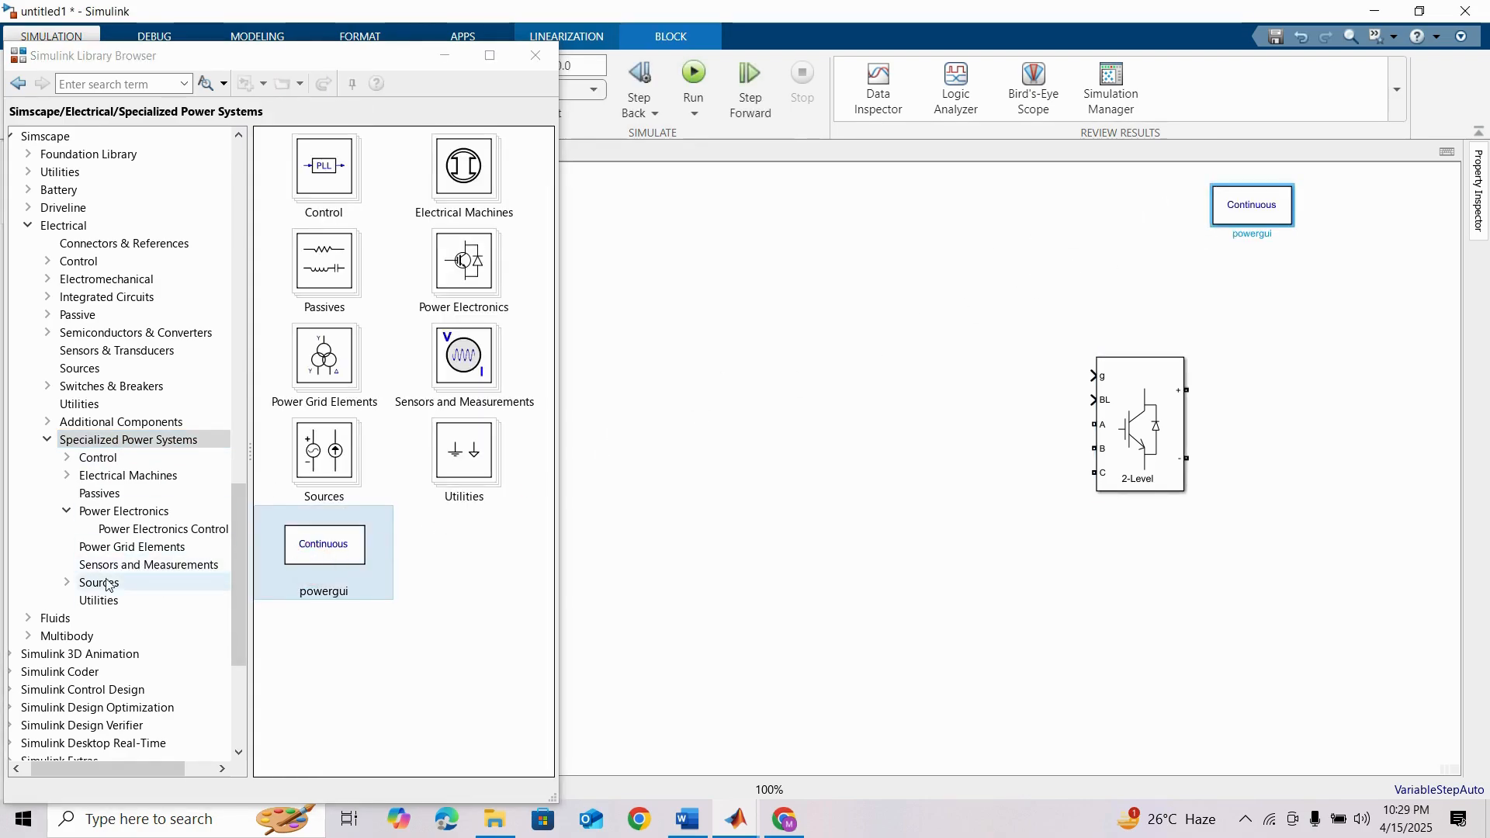
click(1126, 442)
click(1126, 442)
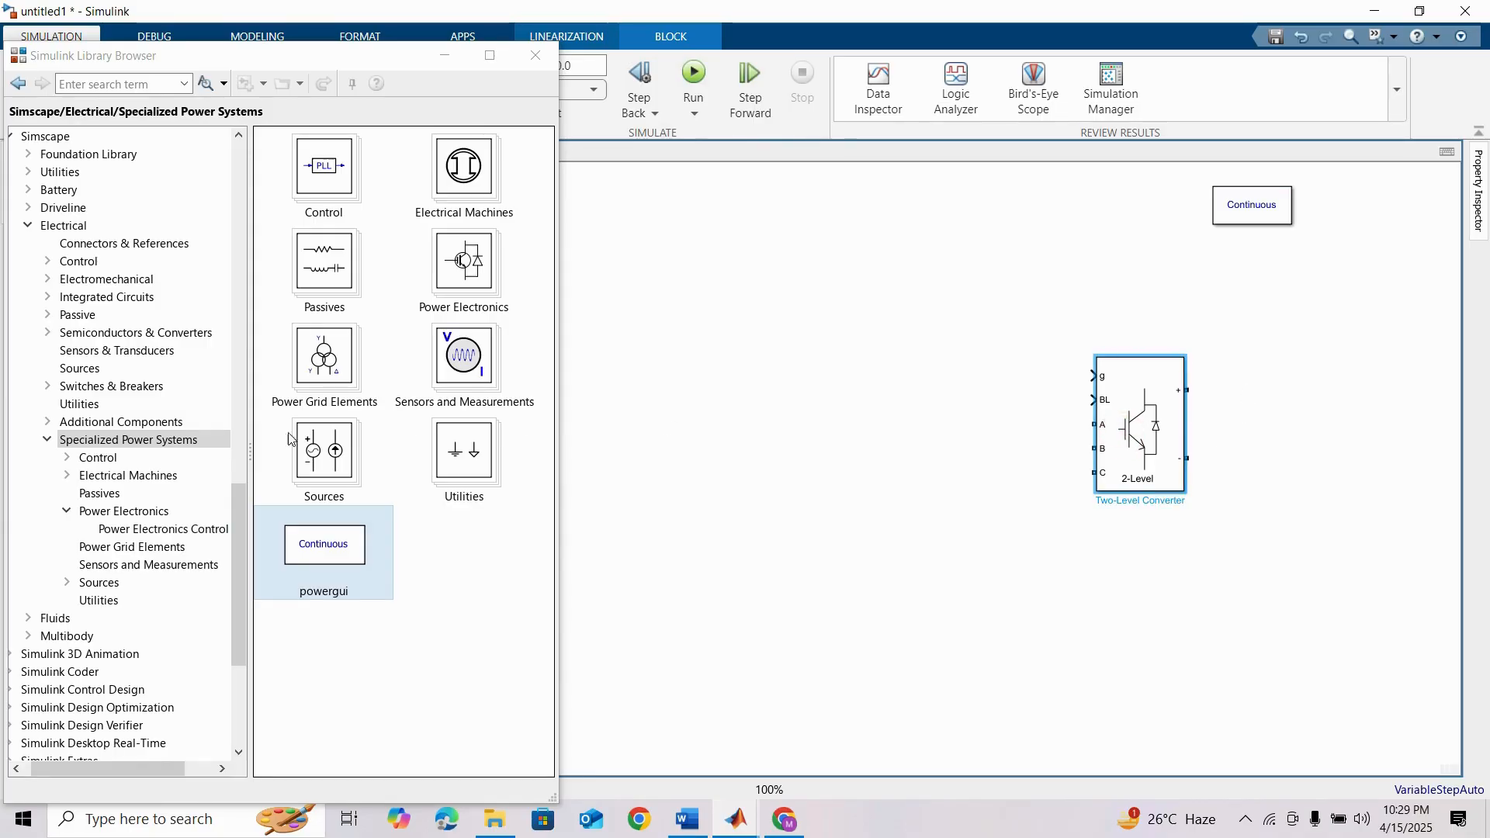
Step: Add a DC Voltage Source beside the Two-Level Converter and wire it across the converter's + and - terminals
click(115, 582)
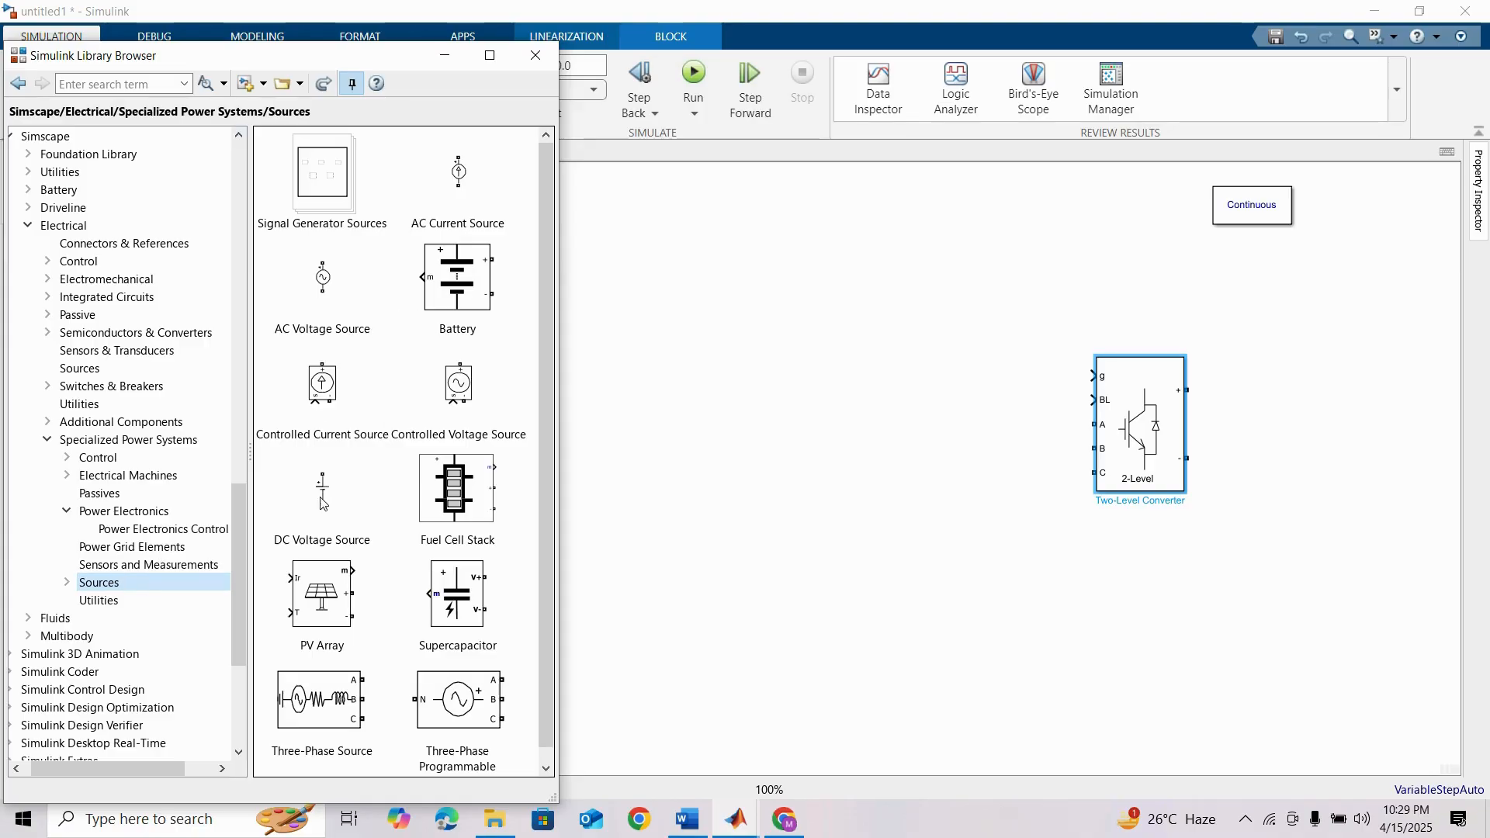
mouse_move(323, 503)
mouse_down()
mouse_move(1252, 429)
mouse_move(1212, 388)
mouse_move(1187, 390)
mouse_up()
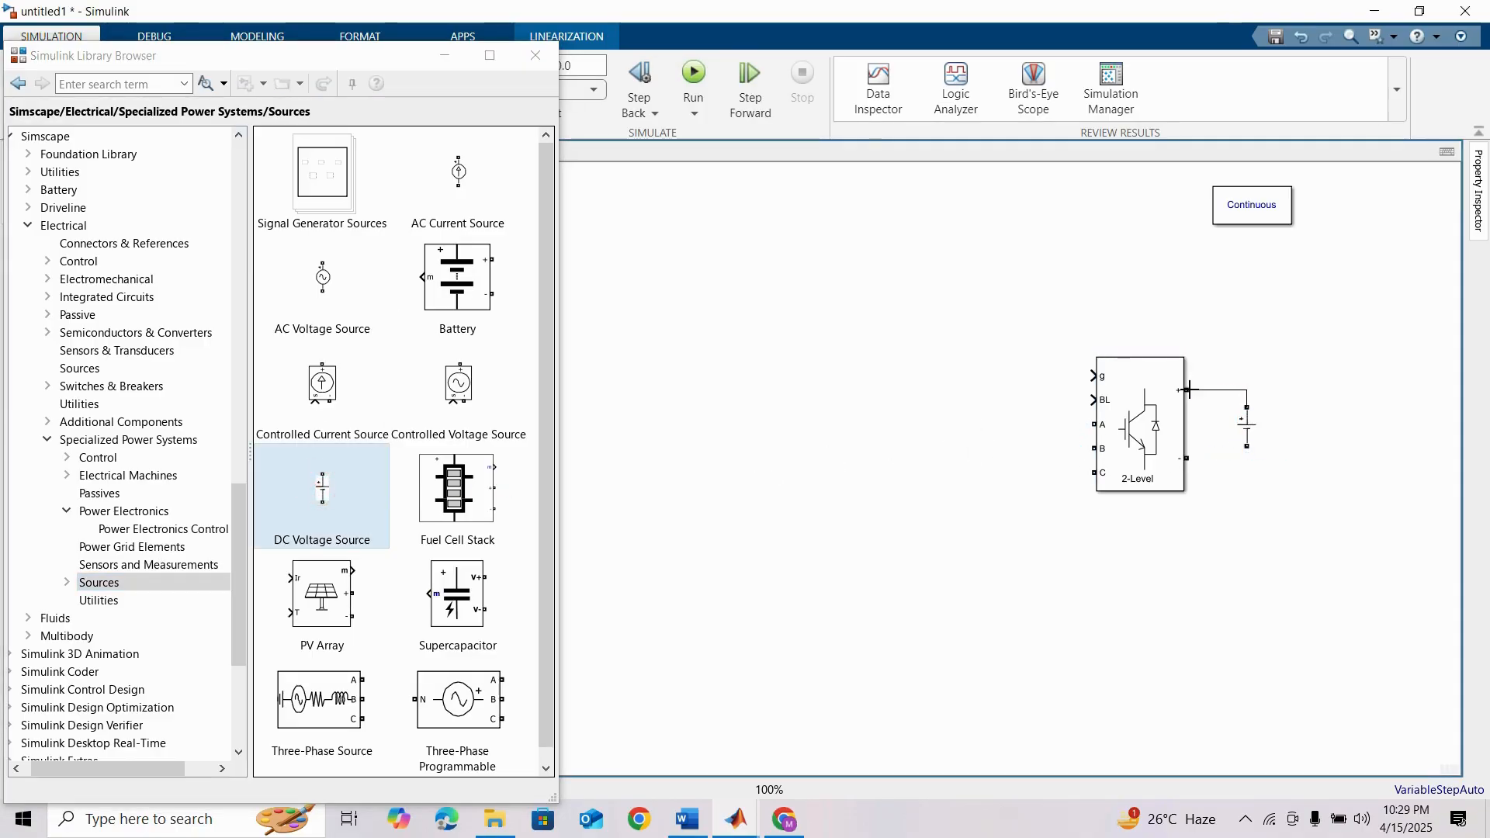
drag(1245, 449, 1187, 458)
Step: Set the DC Voltage Source's amplitude to 3 V
click(1247, 435)
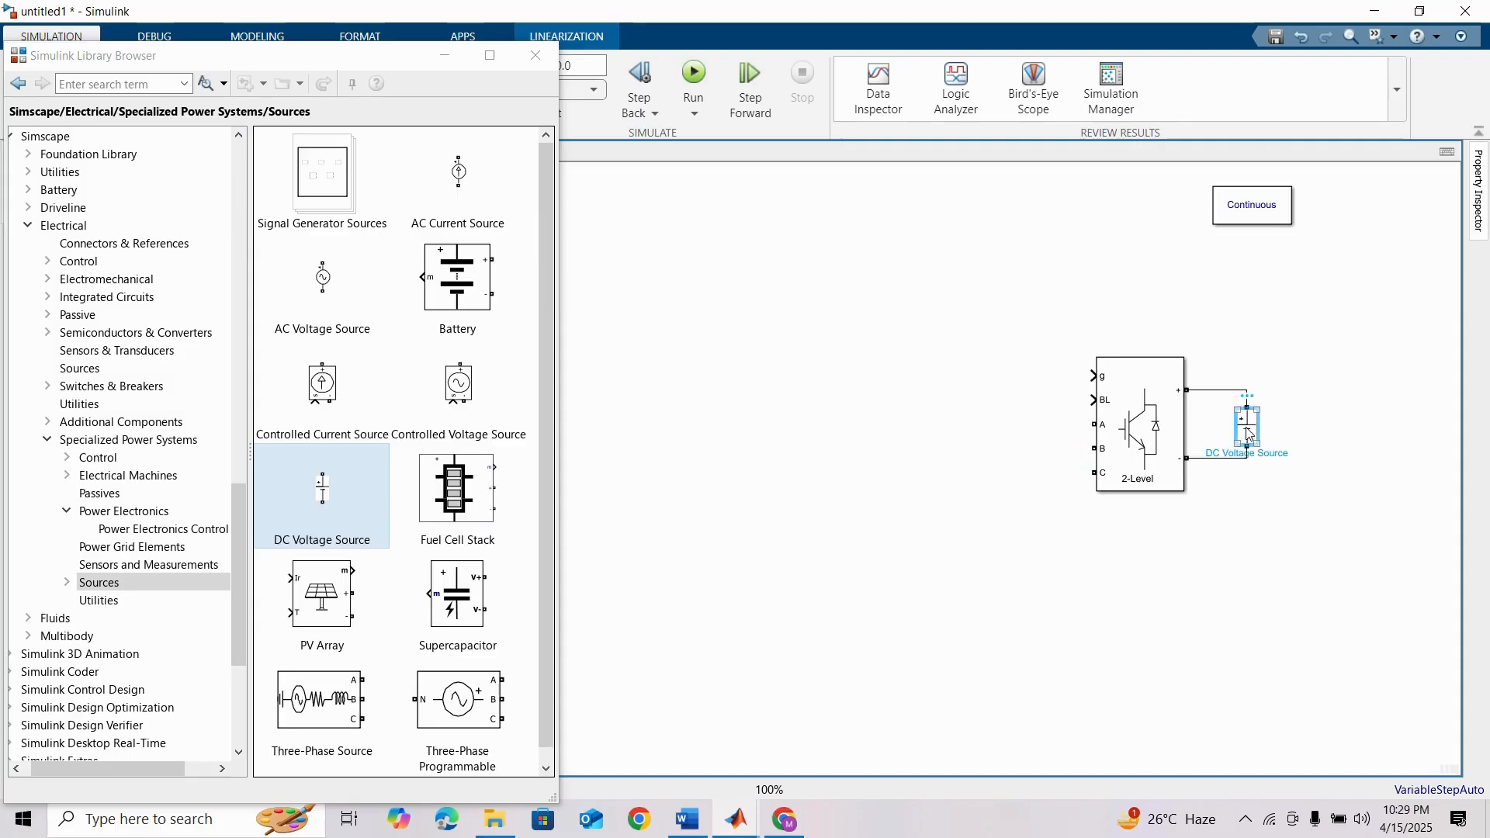
double_click(1248, 434)
double_click(965, 435)
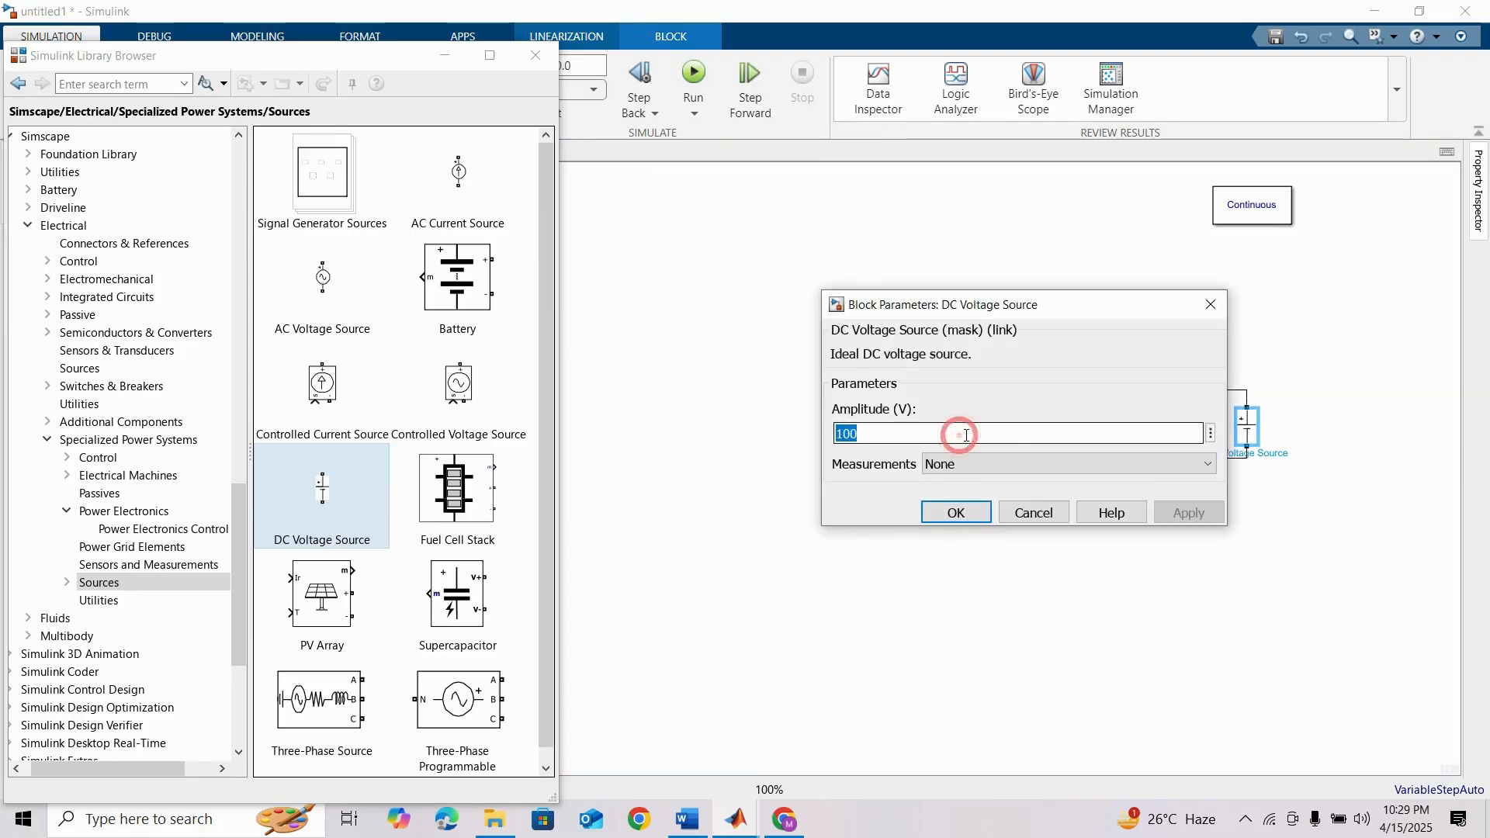
text(3)
key(Return)
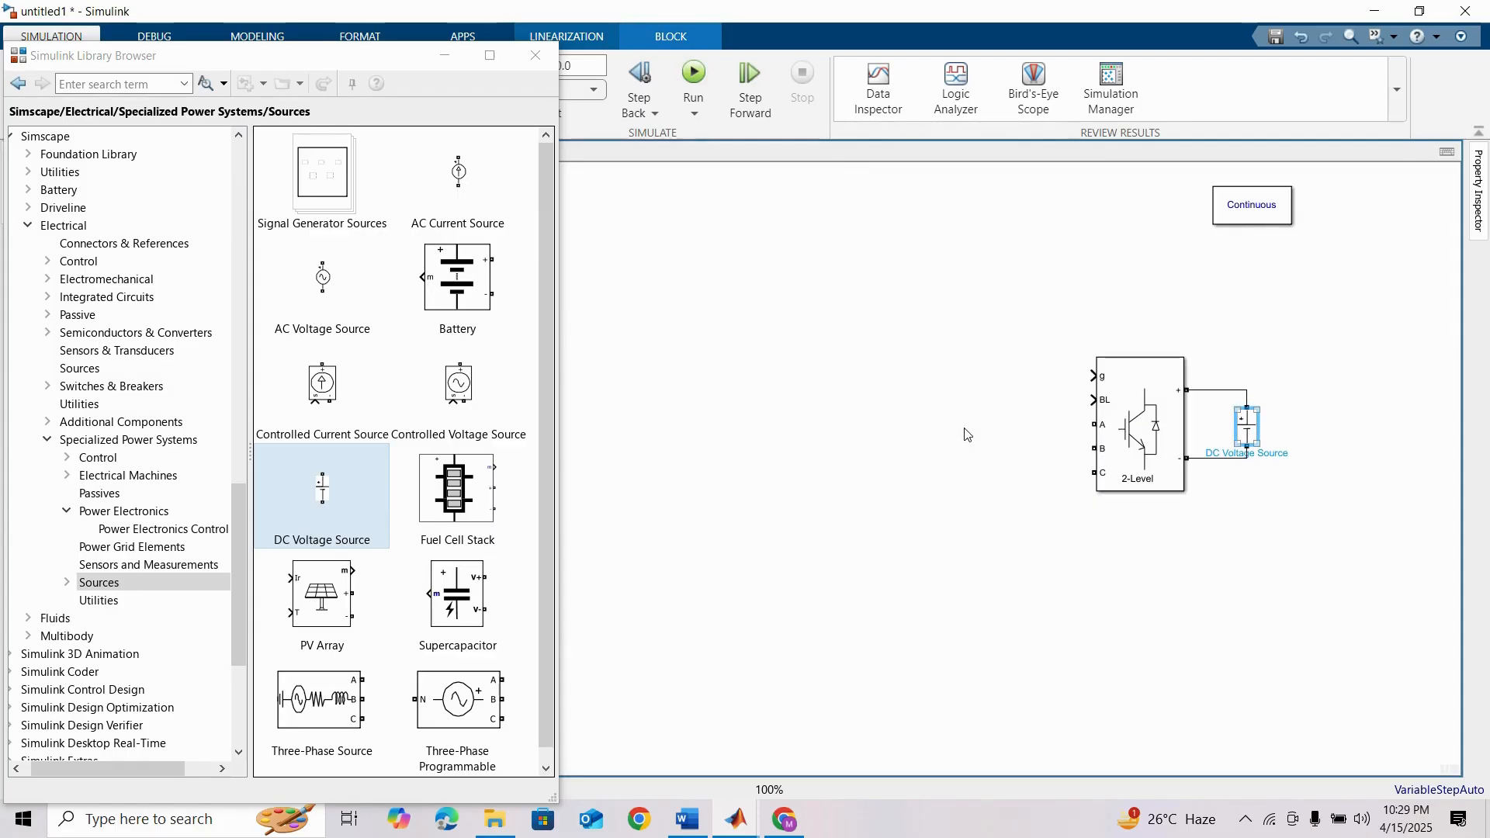
Step: Review the Two-Level Converter's block parameters without changing them
click(1137, 446)
double_click(1137, 446)
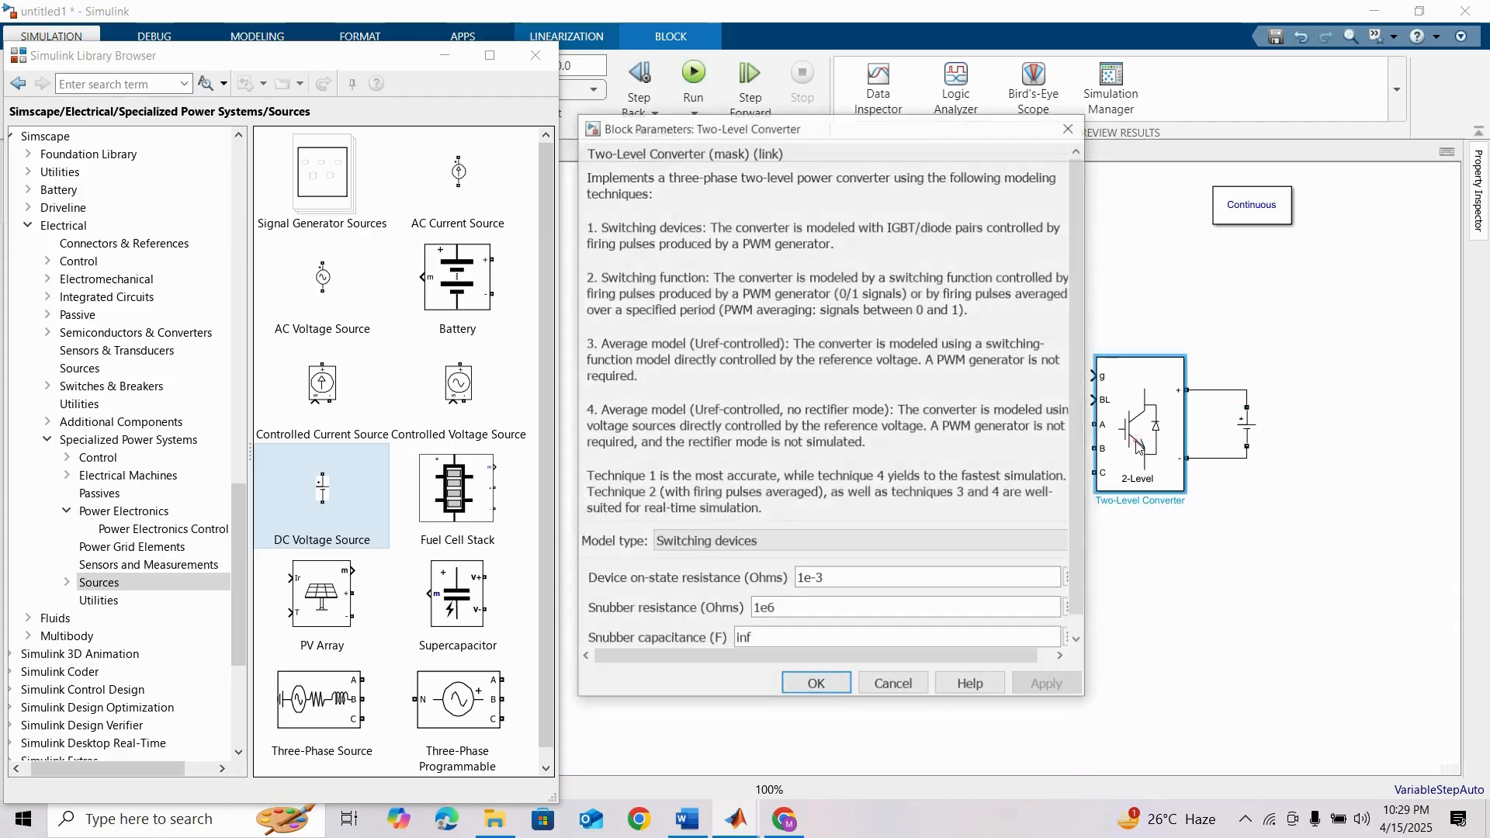
click(1073, 128)
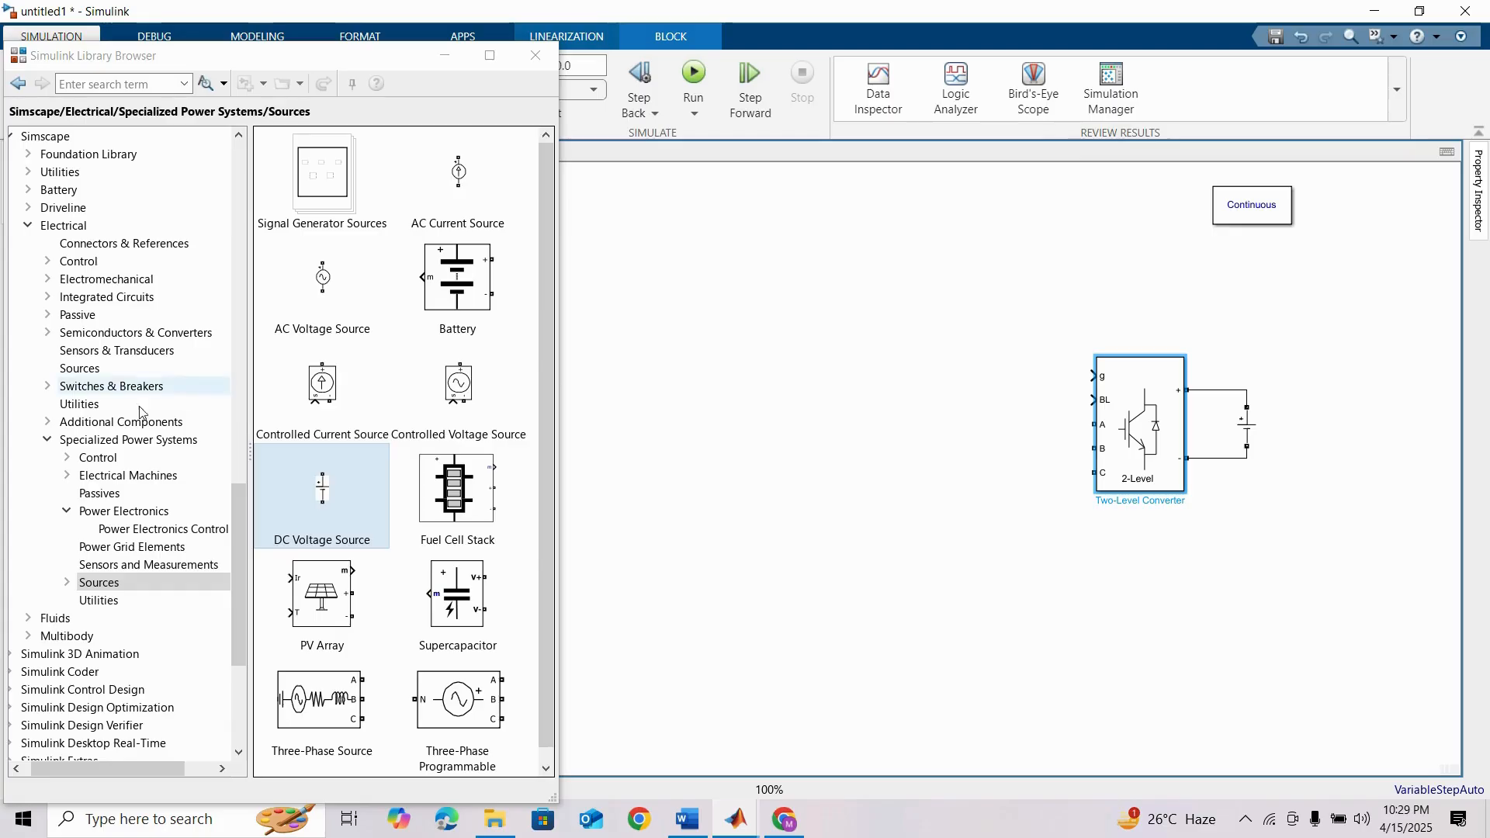
Step: Add a PWM Generator (2-Level) block and a Sine Wave source to its left, and close the standalone library window
click(116, 530)
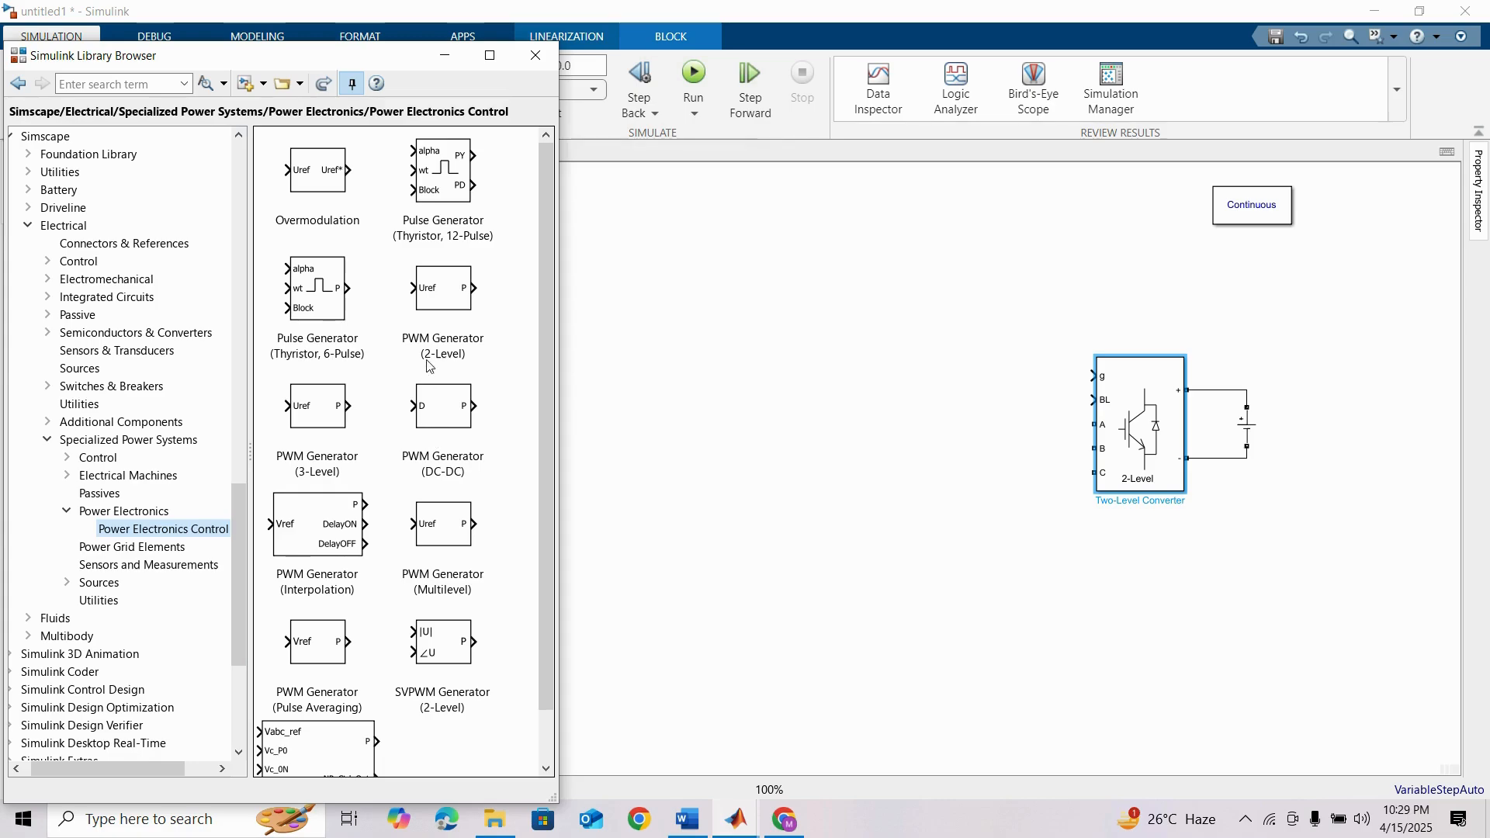
drag(434, 315, 857, 247)
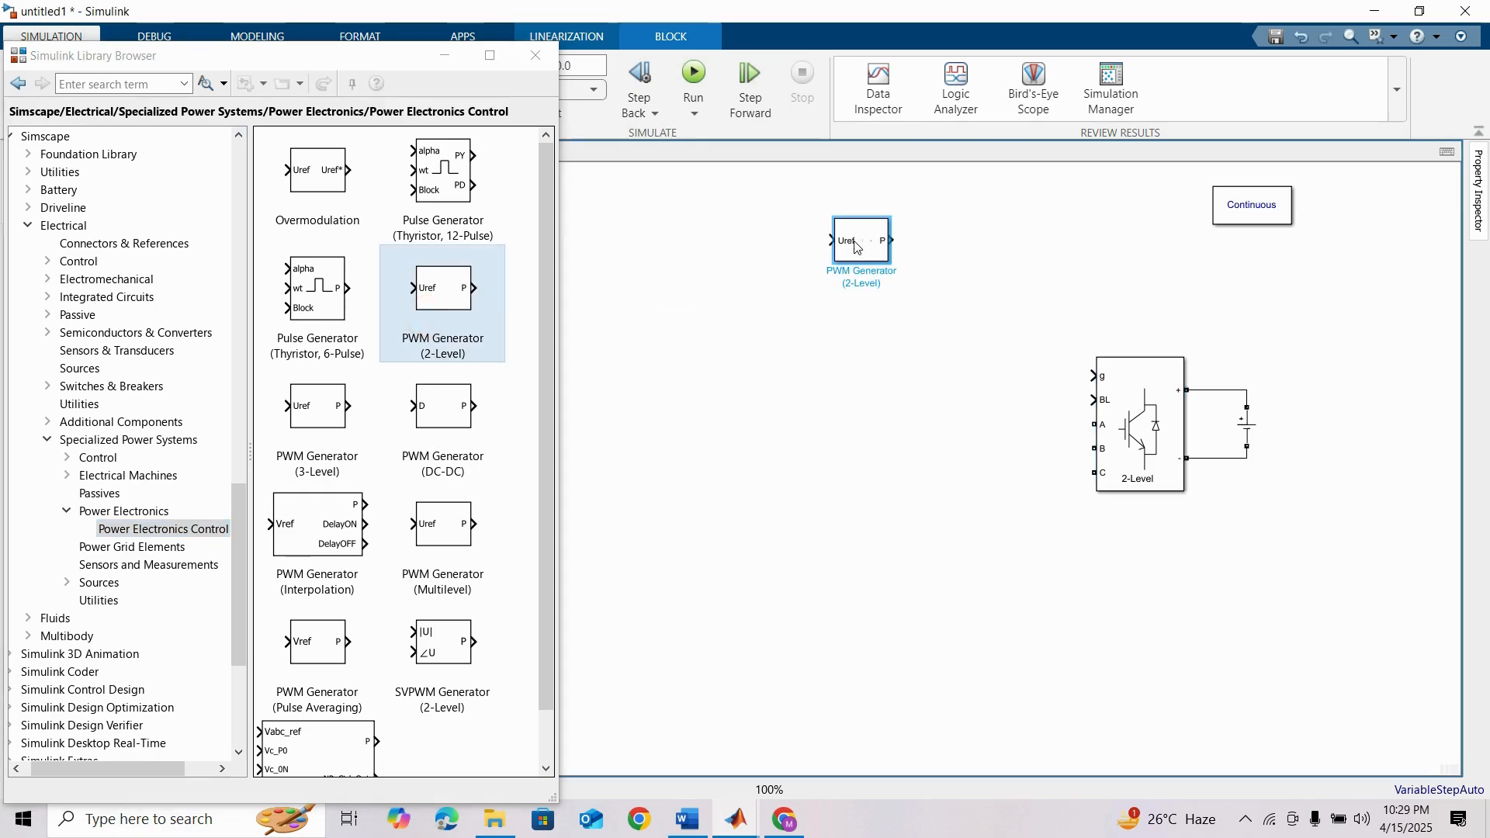
scroll(129, 410, up, 20)
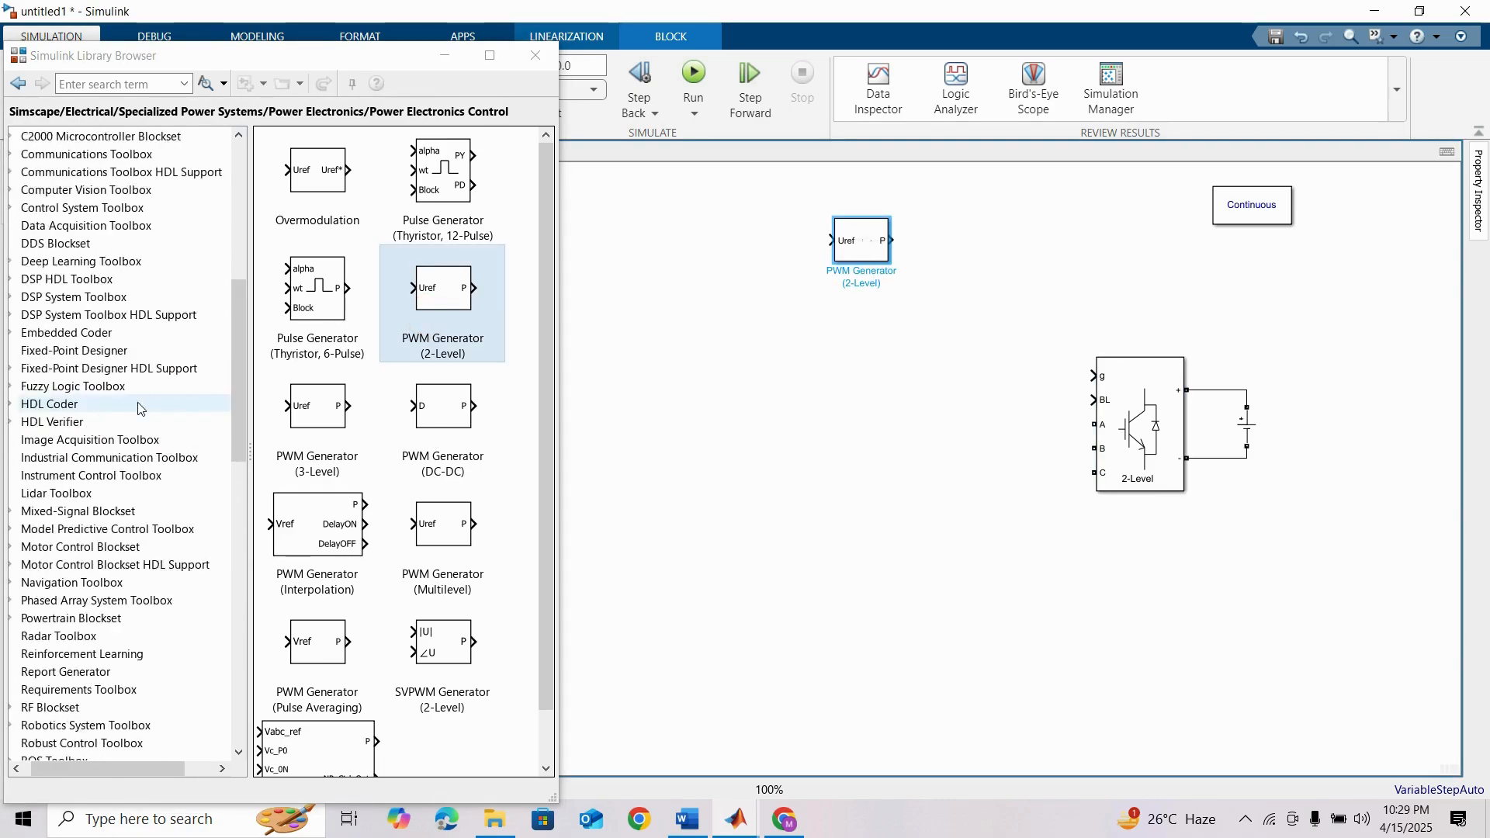
click(87, 421)
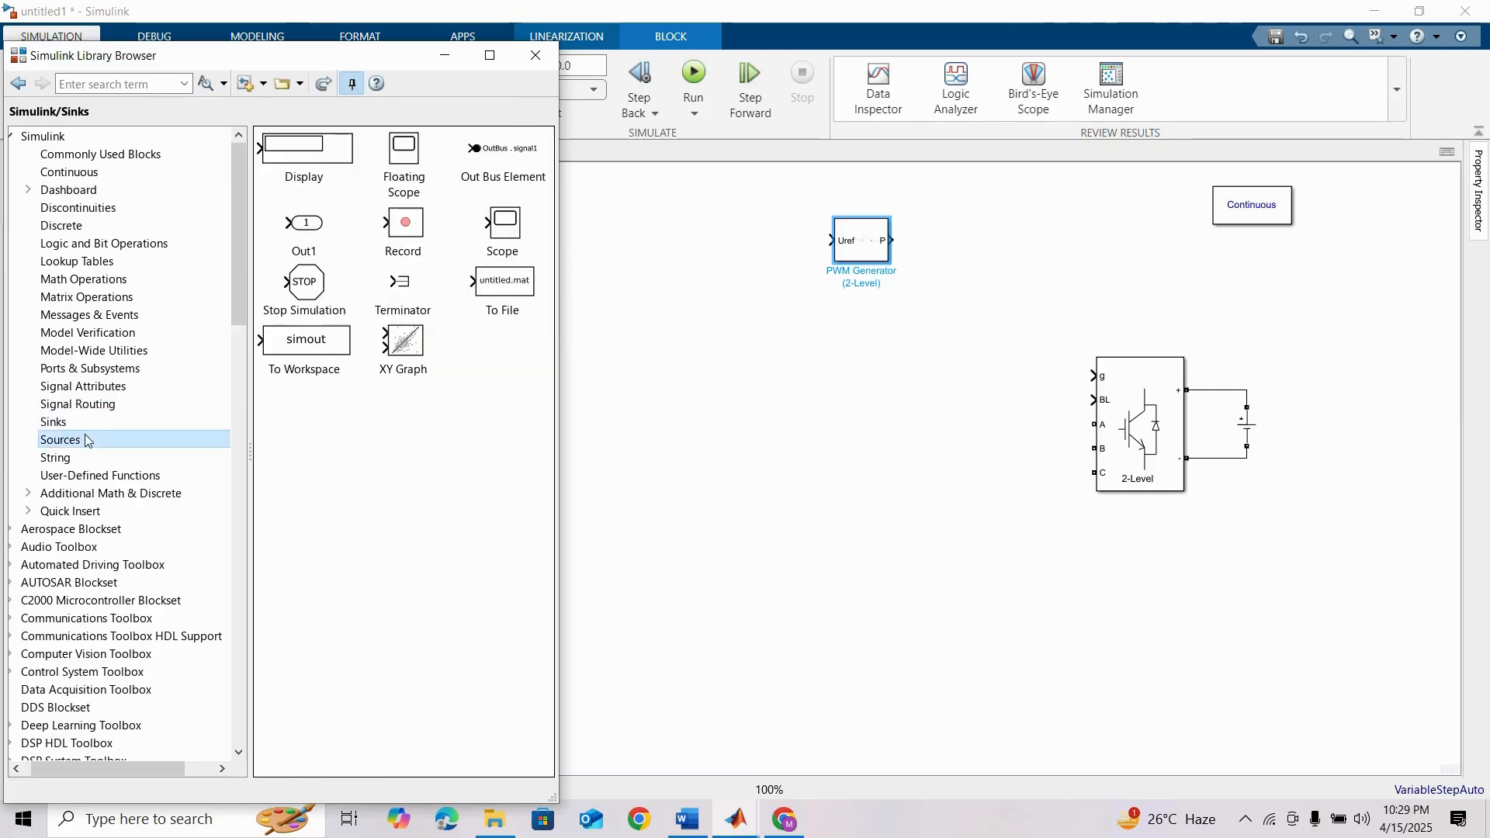
click(84, 437)
scroll(425, 591, down, 10)
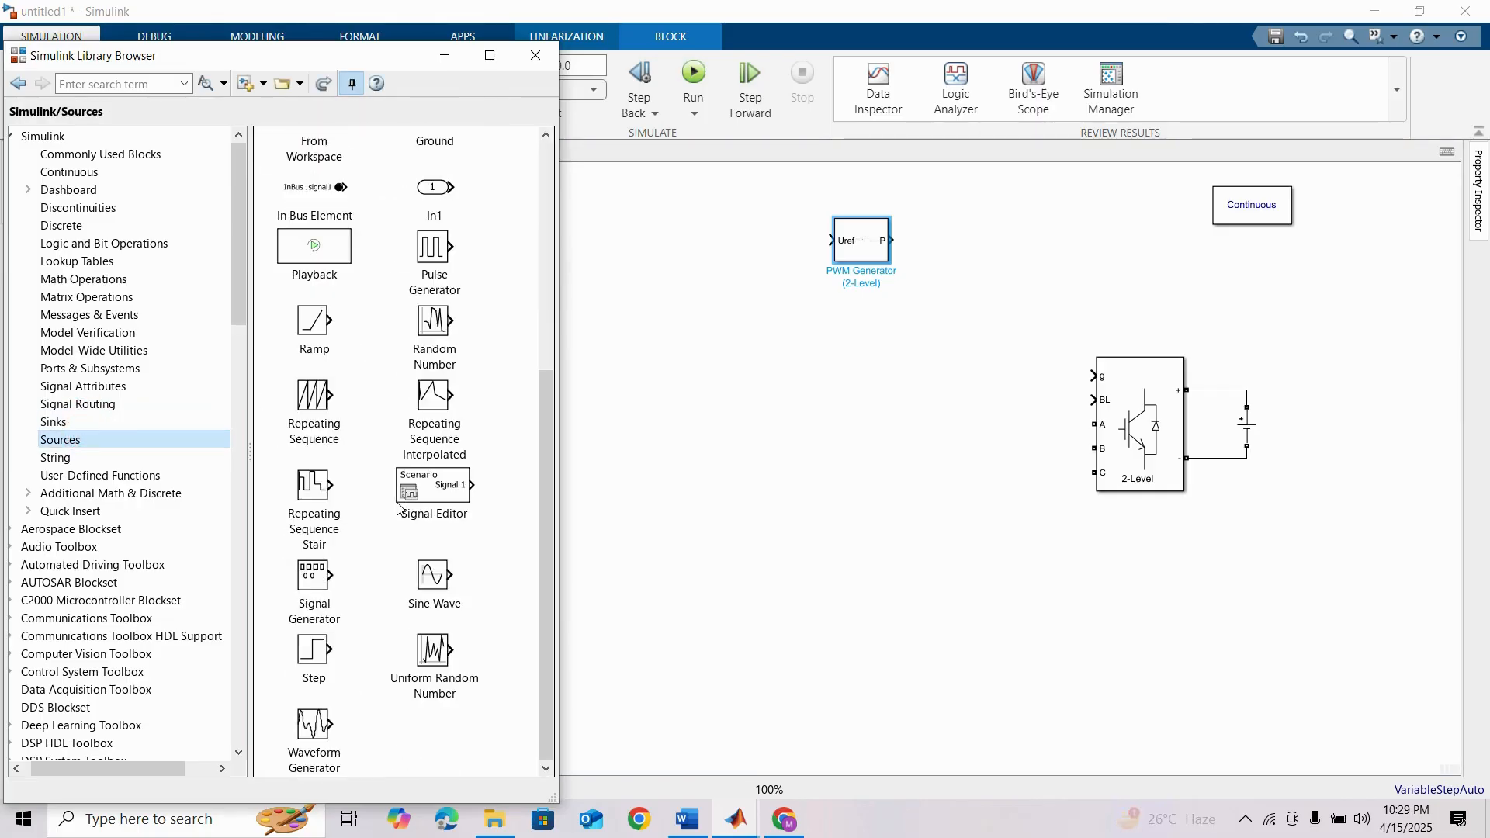
drag(425, 591, 694, 254)
click(531, 56)
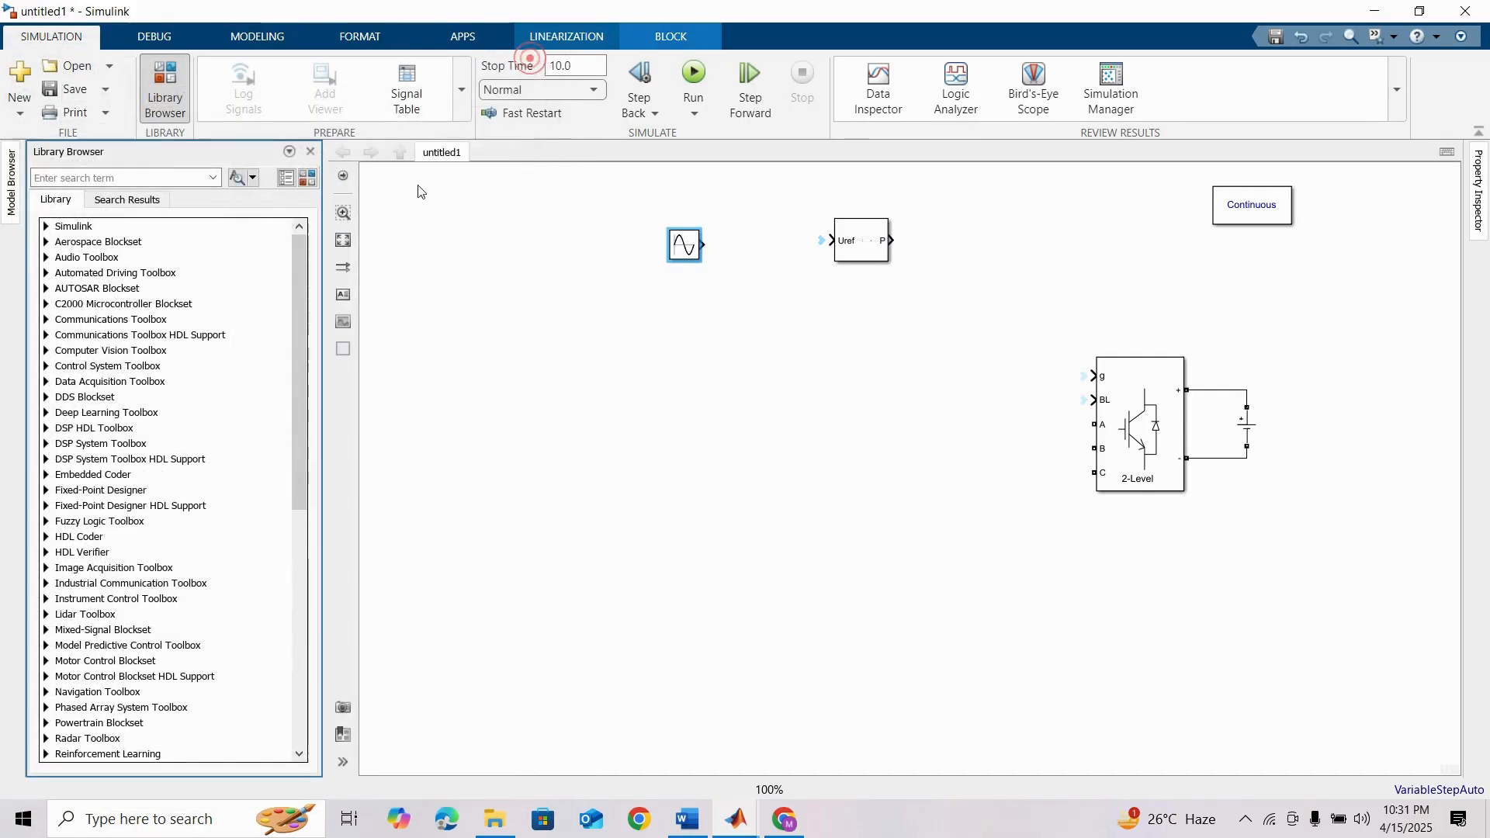
Step: Connect the Sine Wave to the PWM generator's Uref input and the generator's P output to the converter's g input
click(344, 240)
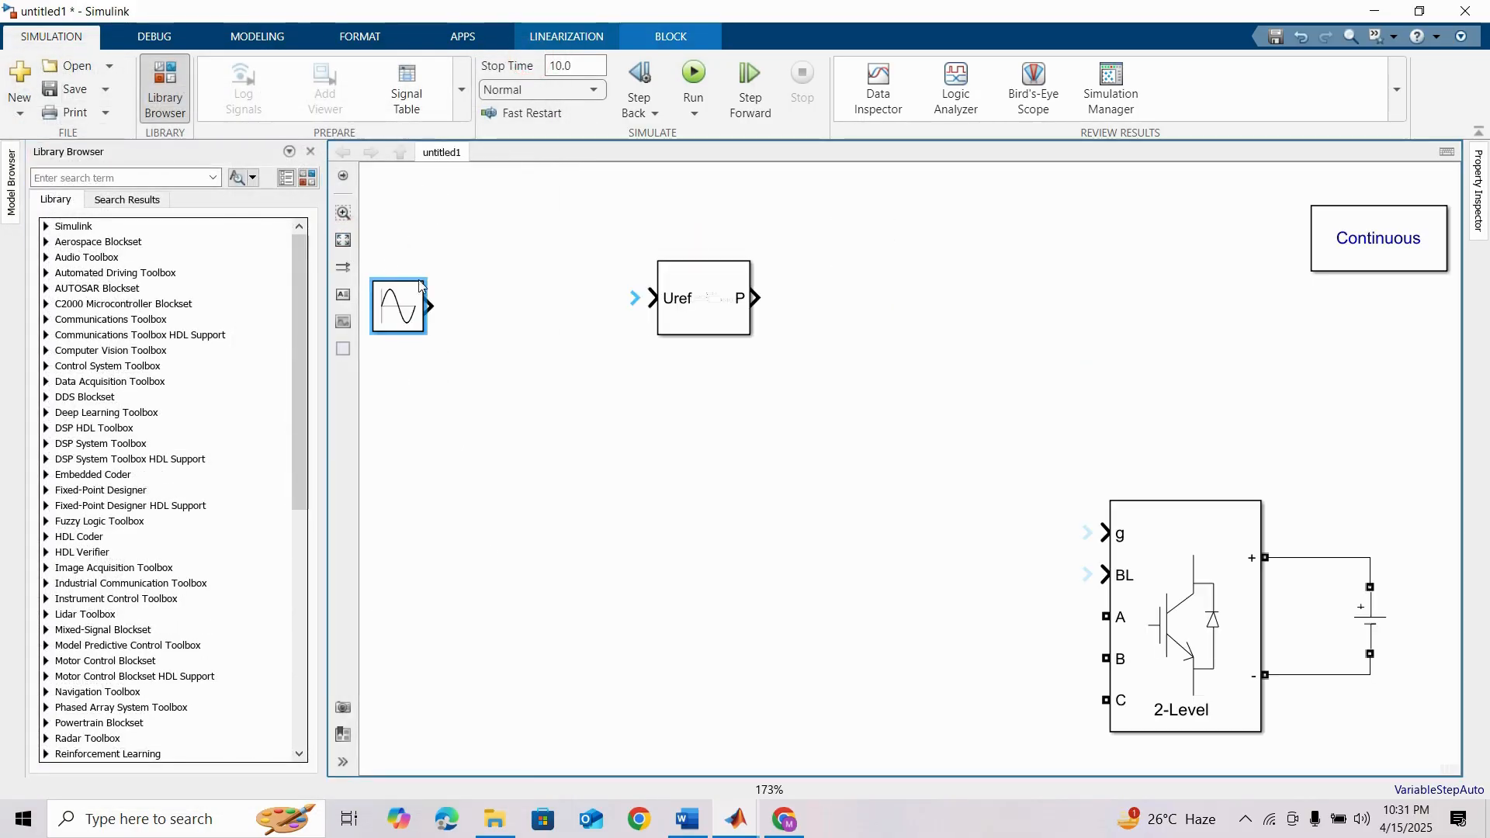
scroll(544, 310, down, 1)
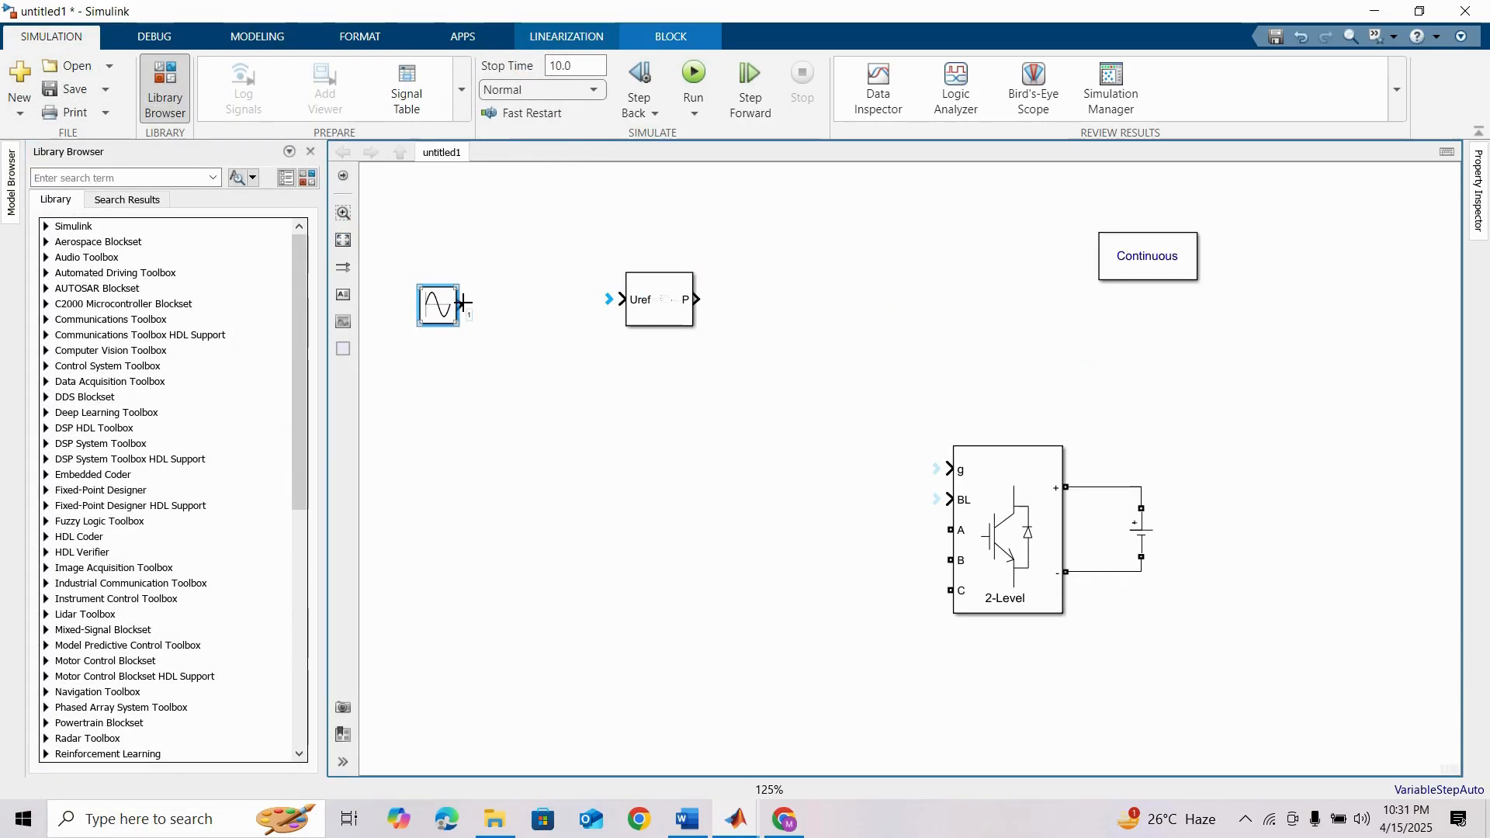
mouse_move(463, 302)
mouse_down()
mouse_move(647, 298)
mouse_move(811, 362)
mouse_move(948, 468)
mouse_up()
click(1035, 528)
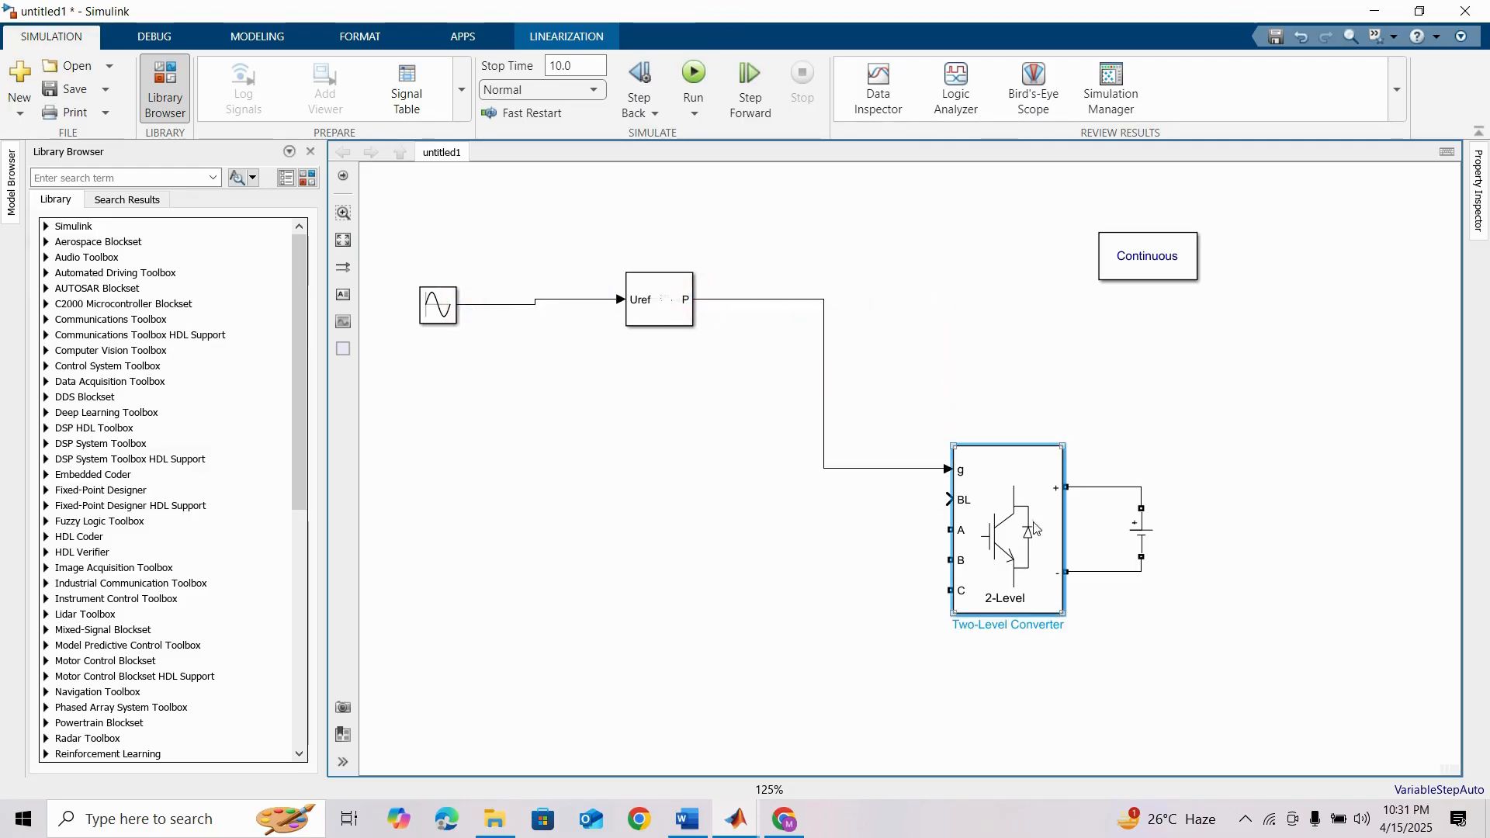
Step: Set the Sine Wave block's frequency to 2*pi*50 rad/sec
click(445, 306)
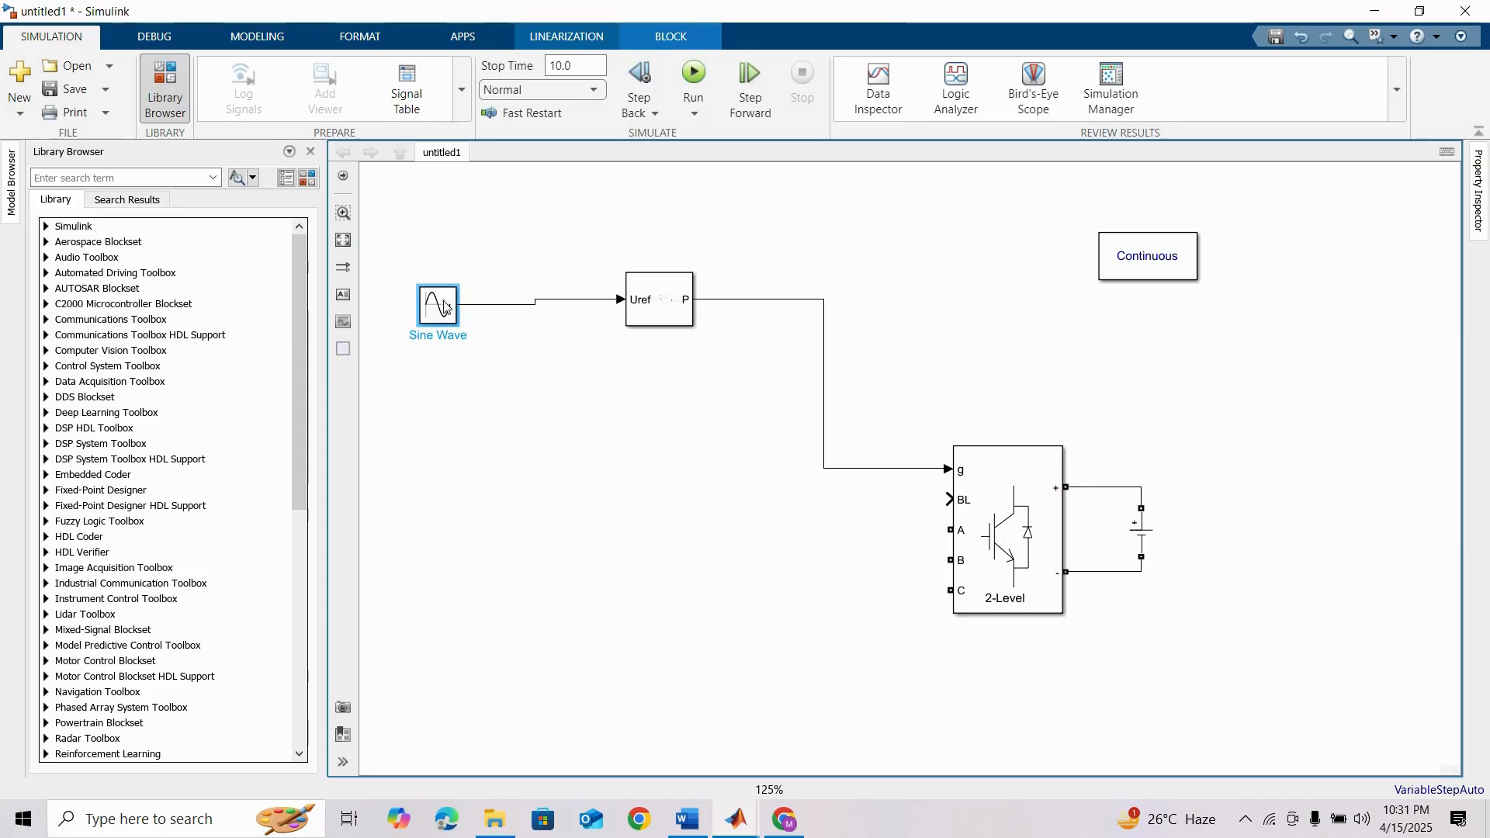
double_click(444, 306)
scroll(533, 467, down, 1)
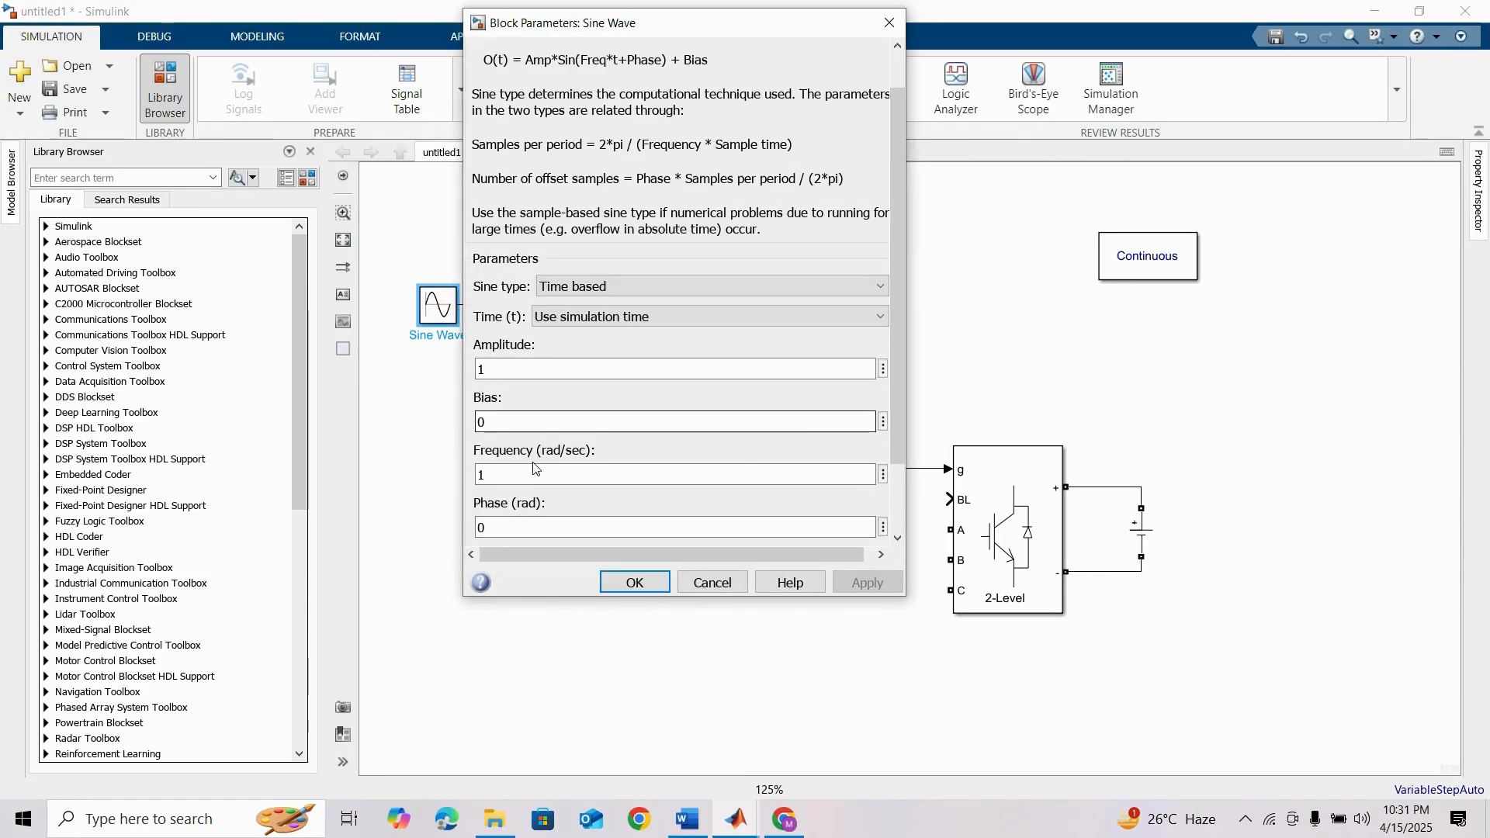
double_click(533, 471)
text(2)
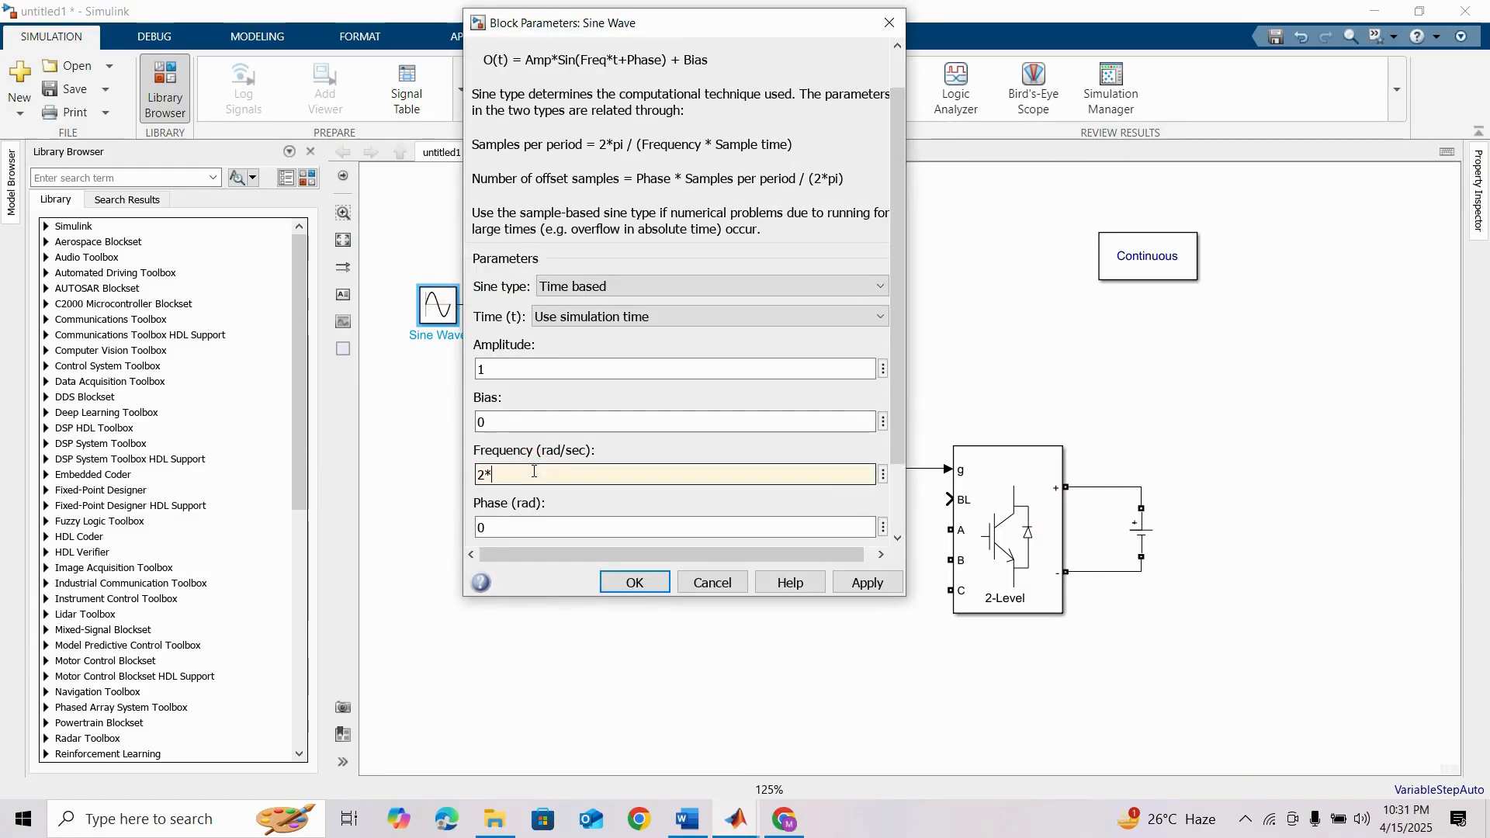
text(*pi*50)
Step: Set the Sine Wave's phase to [0 -2*pi/3 2*pi/3] rad and align the block so its line to the PWM generator runs straight
scroll(534, 471, down, 1)
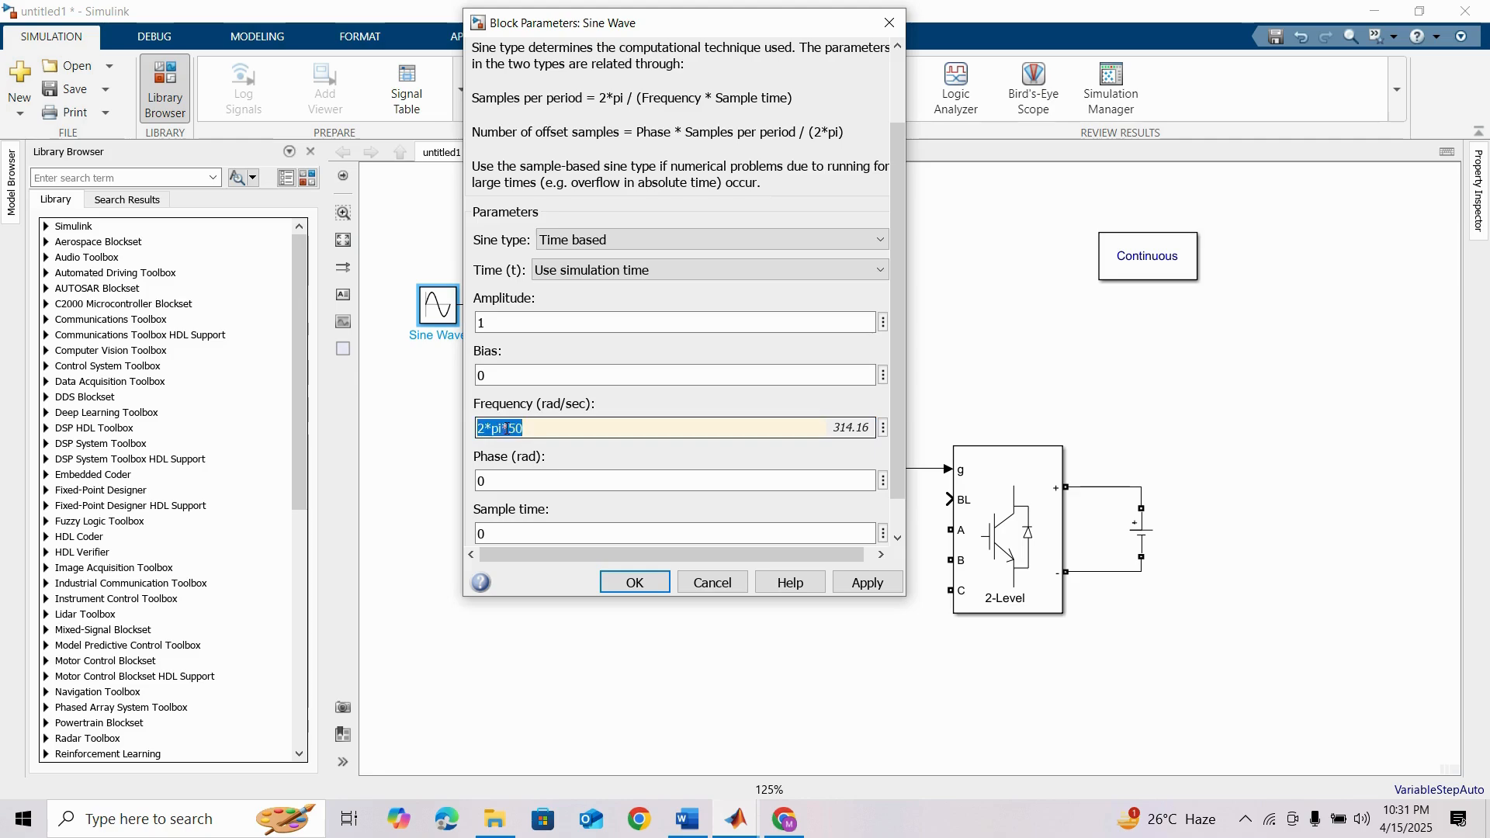
double_click(524, 479)
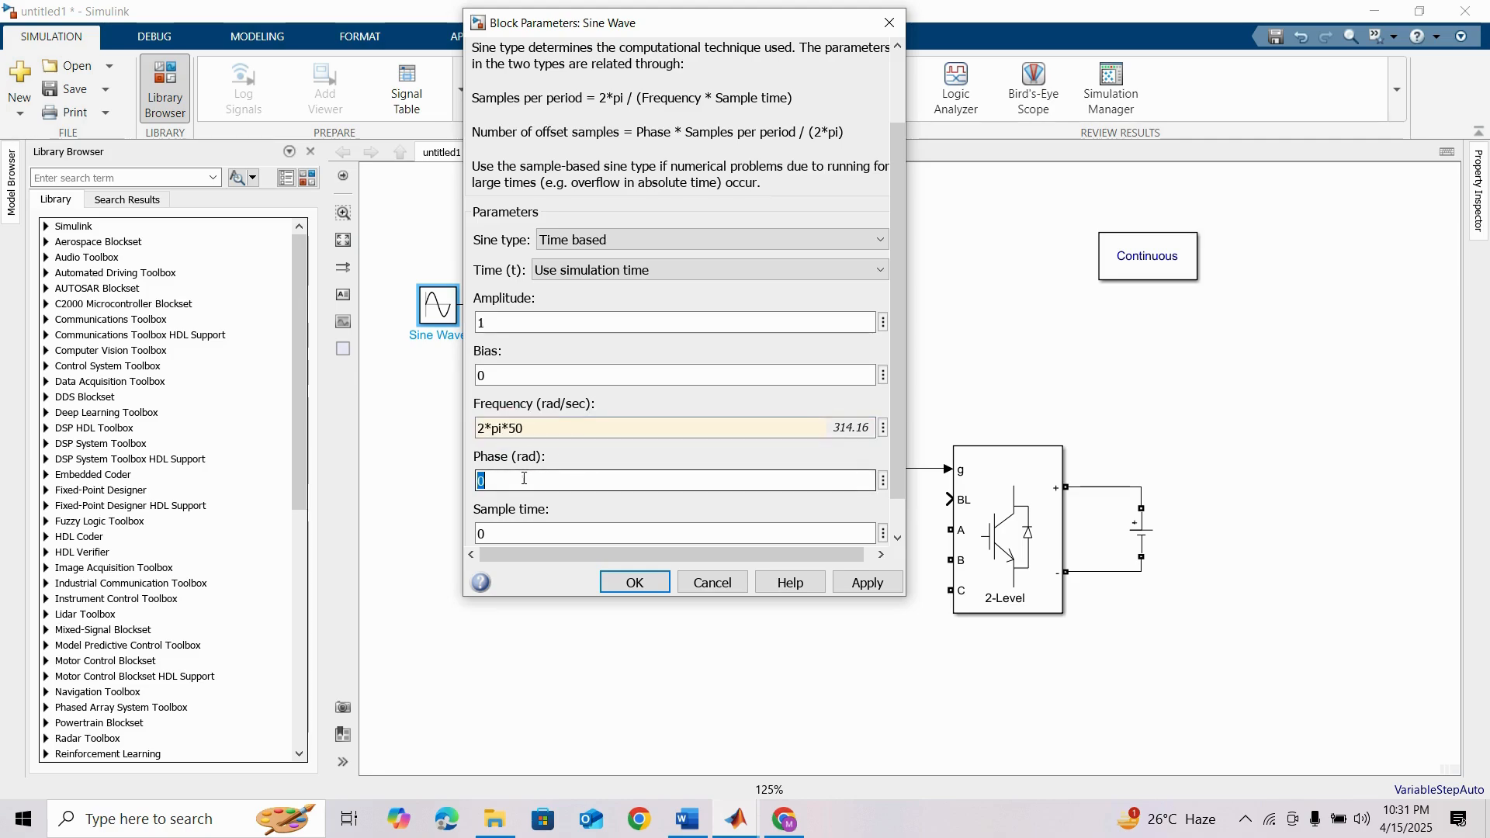
text([)
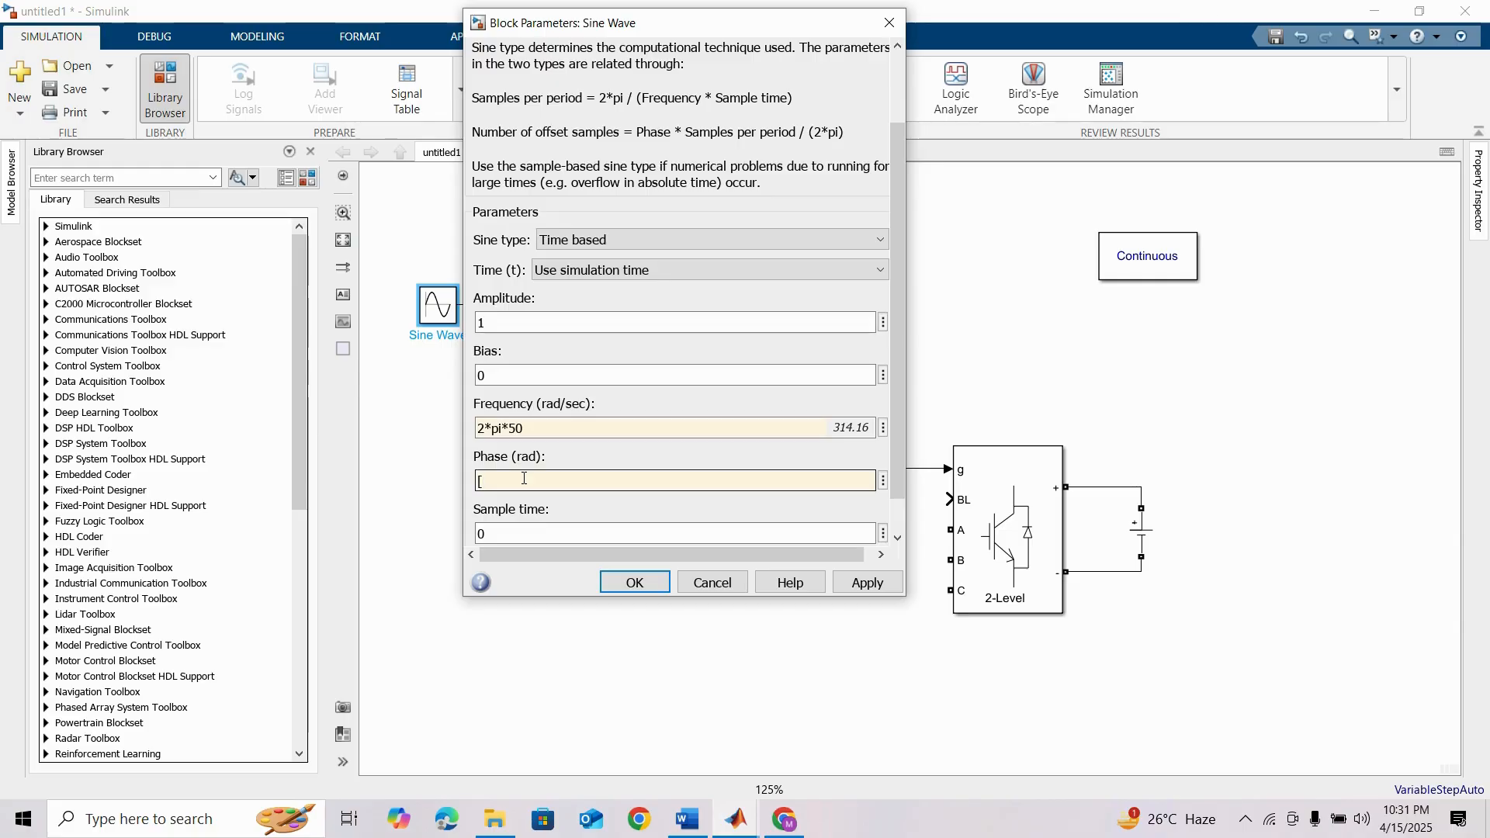
text(0 /)
key(BackSpace)
key(BackSpace)
text(2)
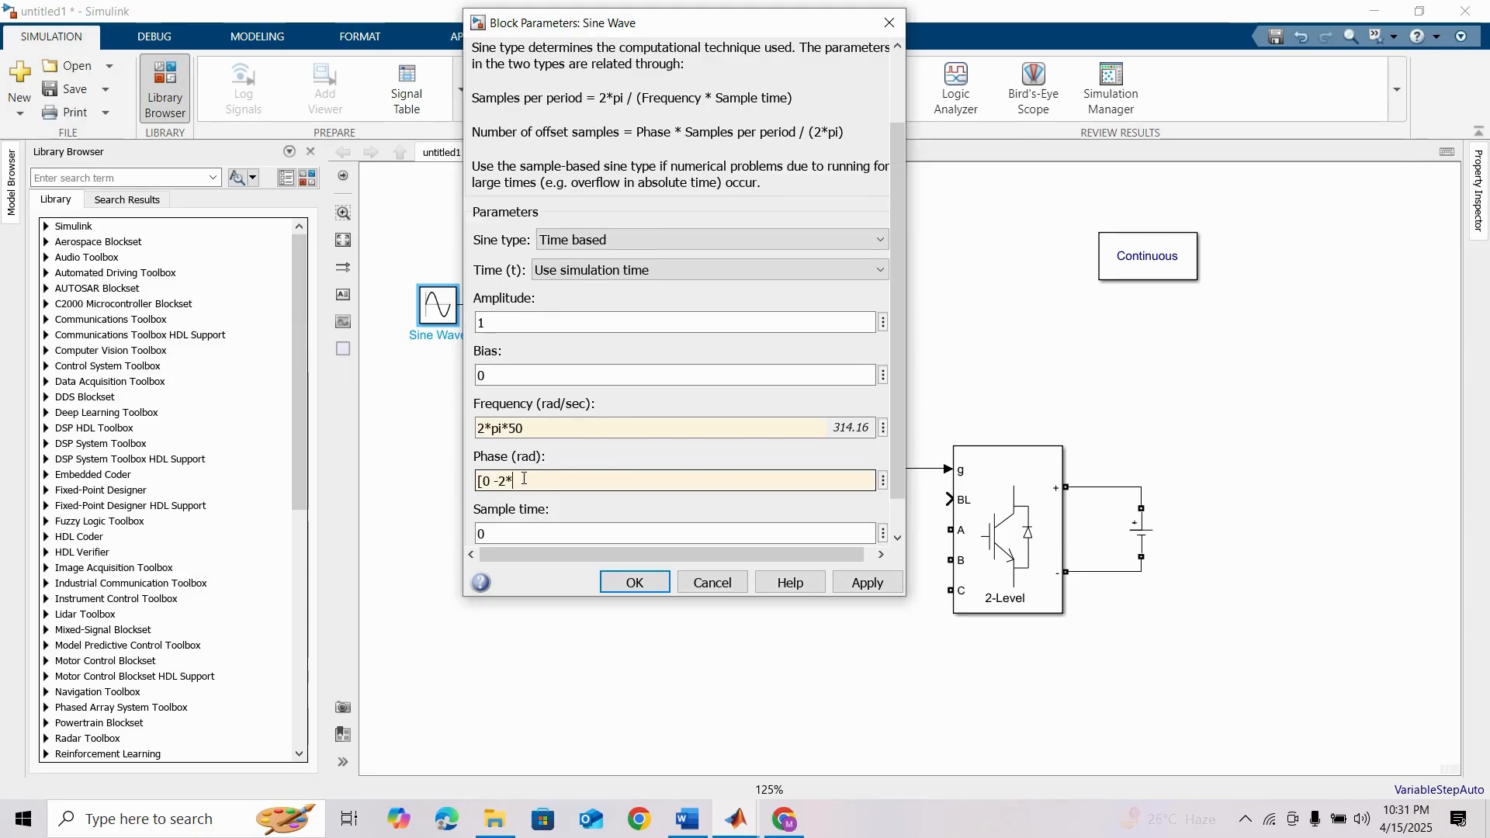
text(*pi/3)
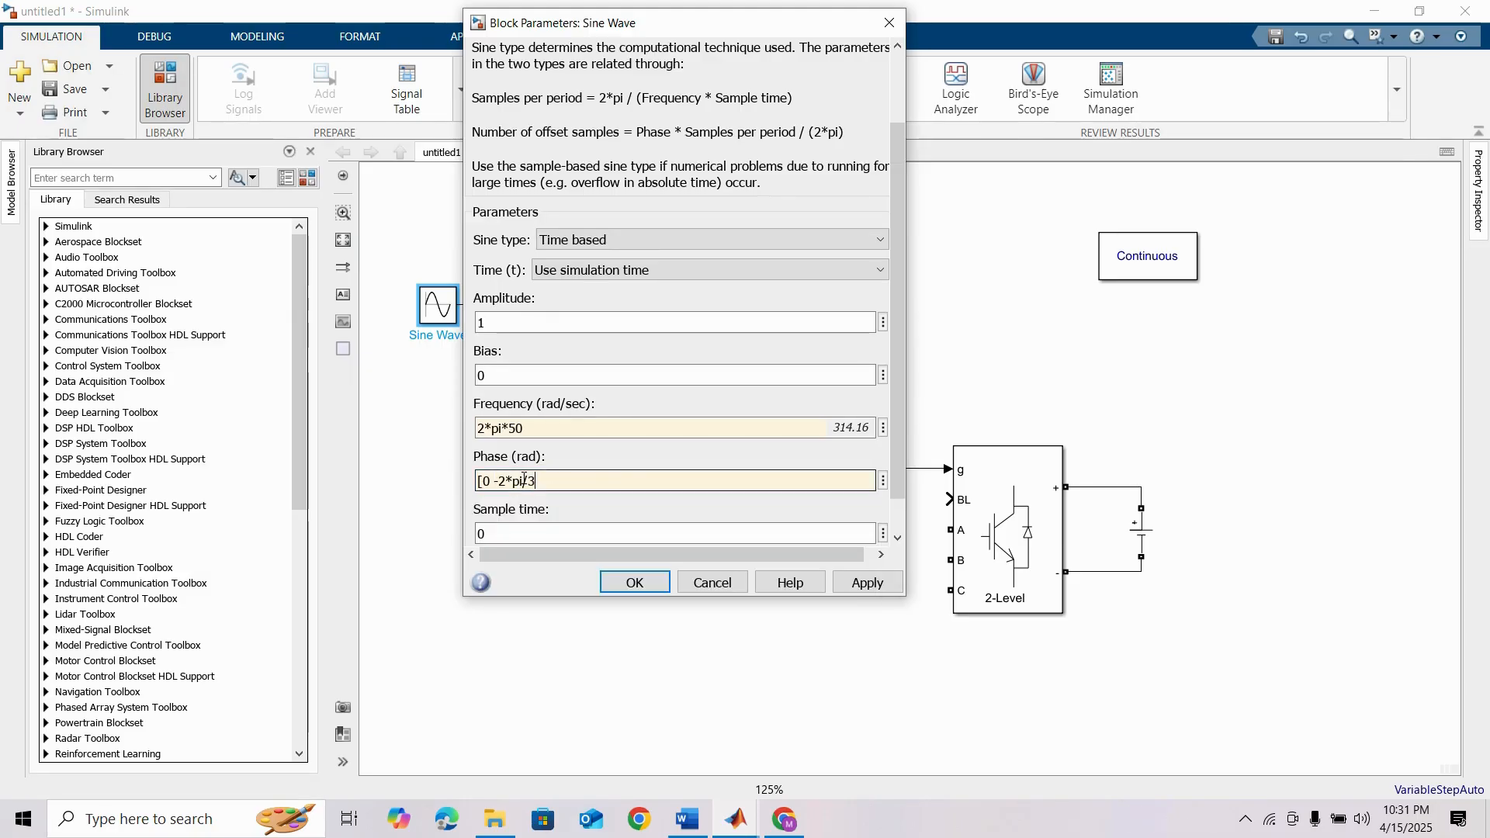
text( 2*pi/3)
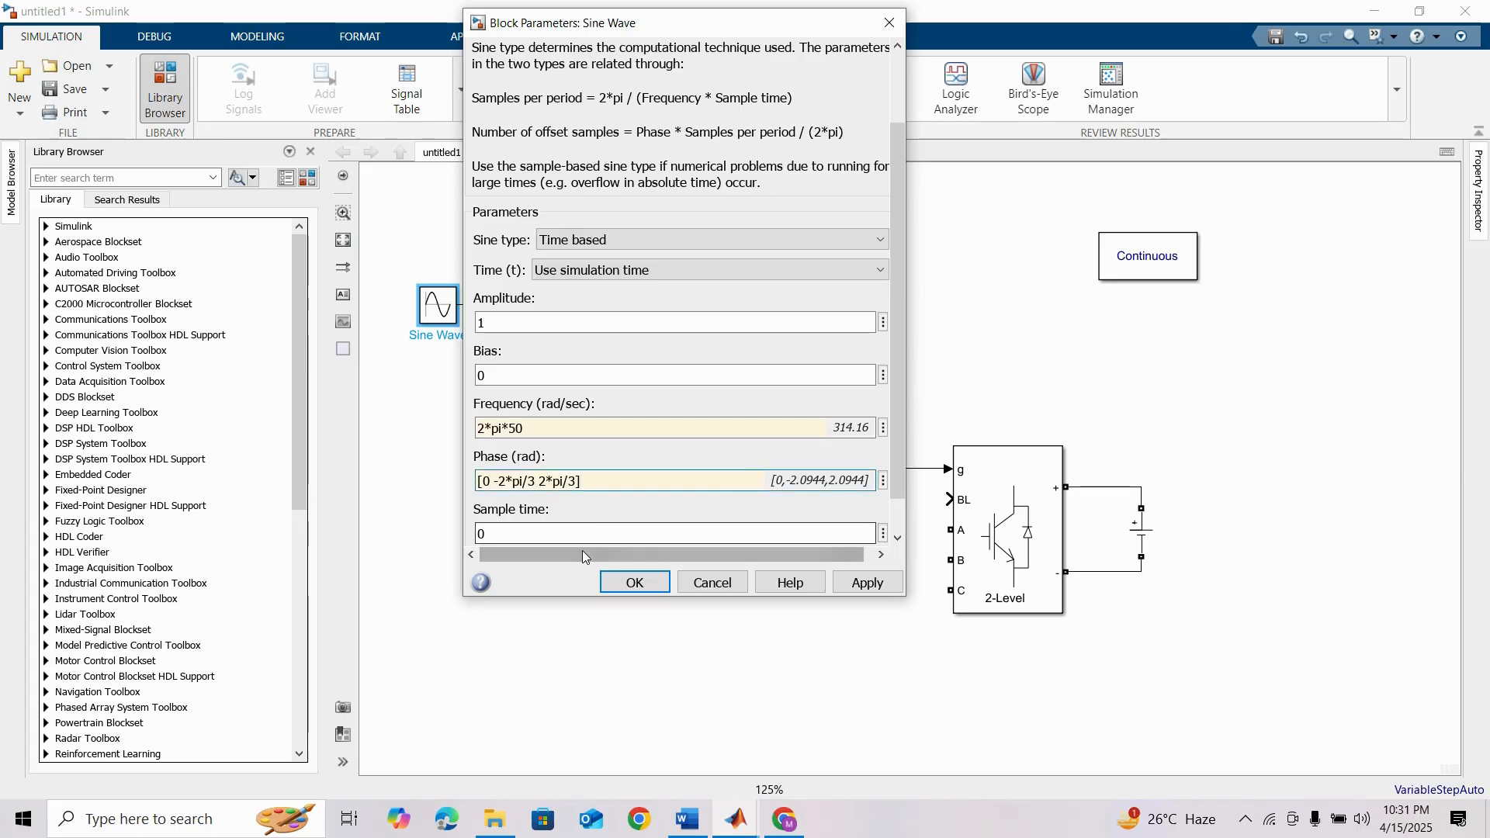
click(633, 583)
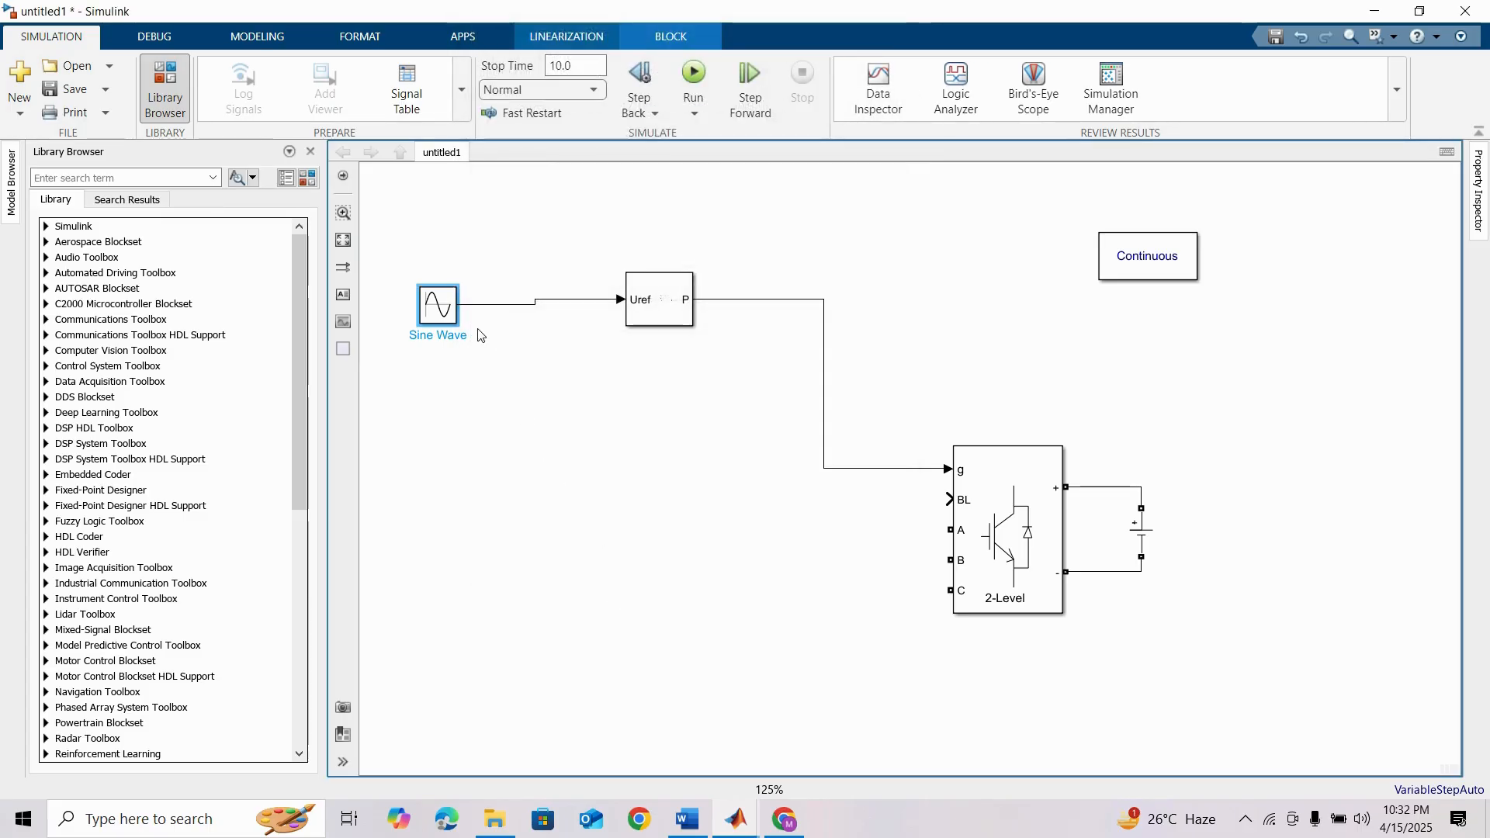
click(435, 304)
click(608, 453)
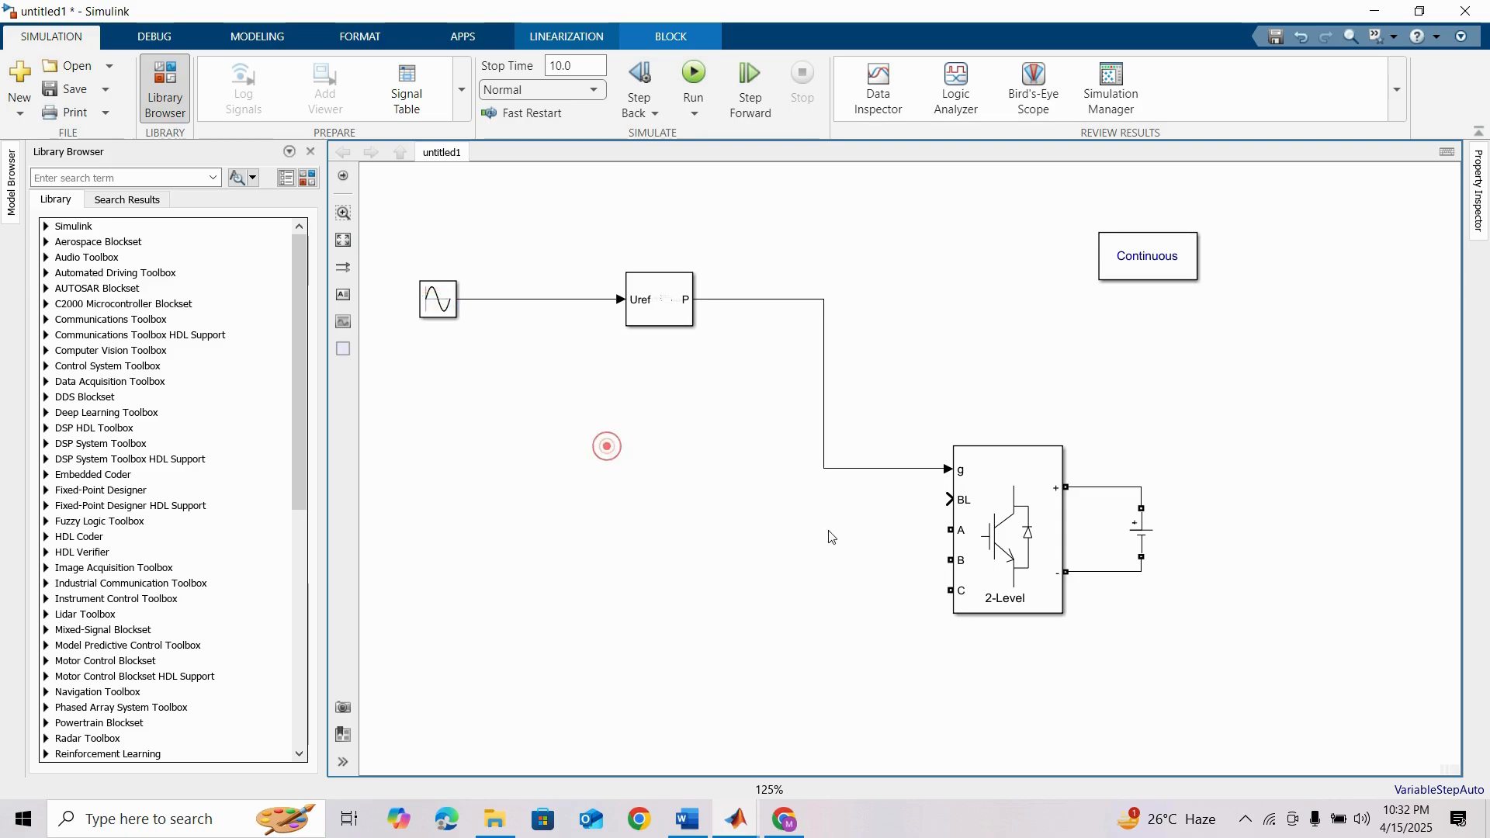
Step: Add a Three-Phase Series RLC Branch block from the Specialized Power Systems passives to the left of the two-level converter
click(308, 179)
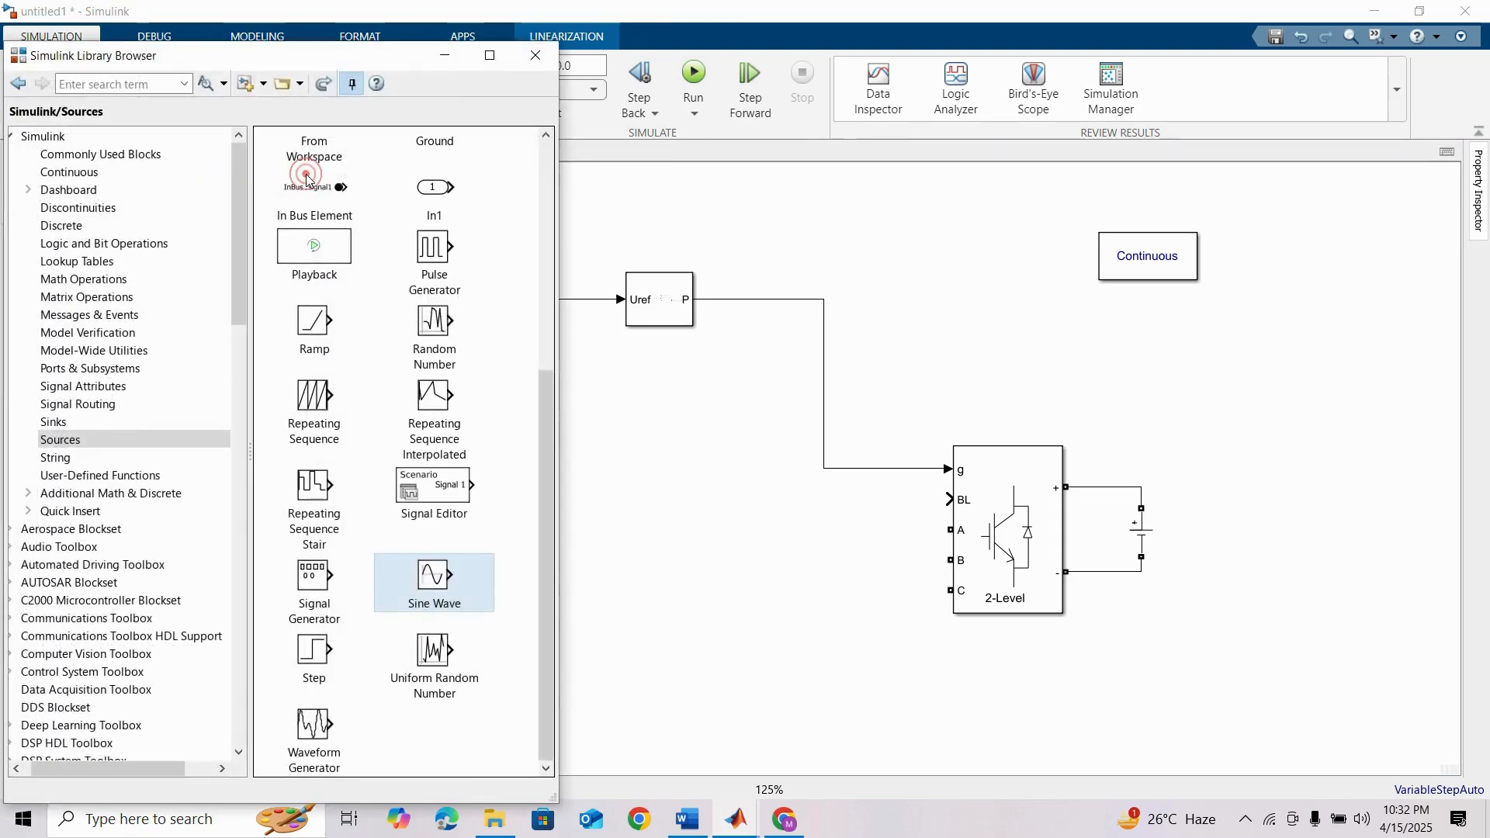
scroll(94, 512, down, 10)
scroll(94, 531, down, 10)
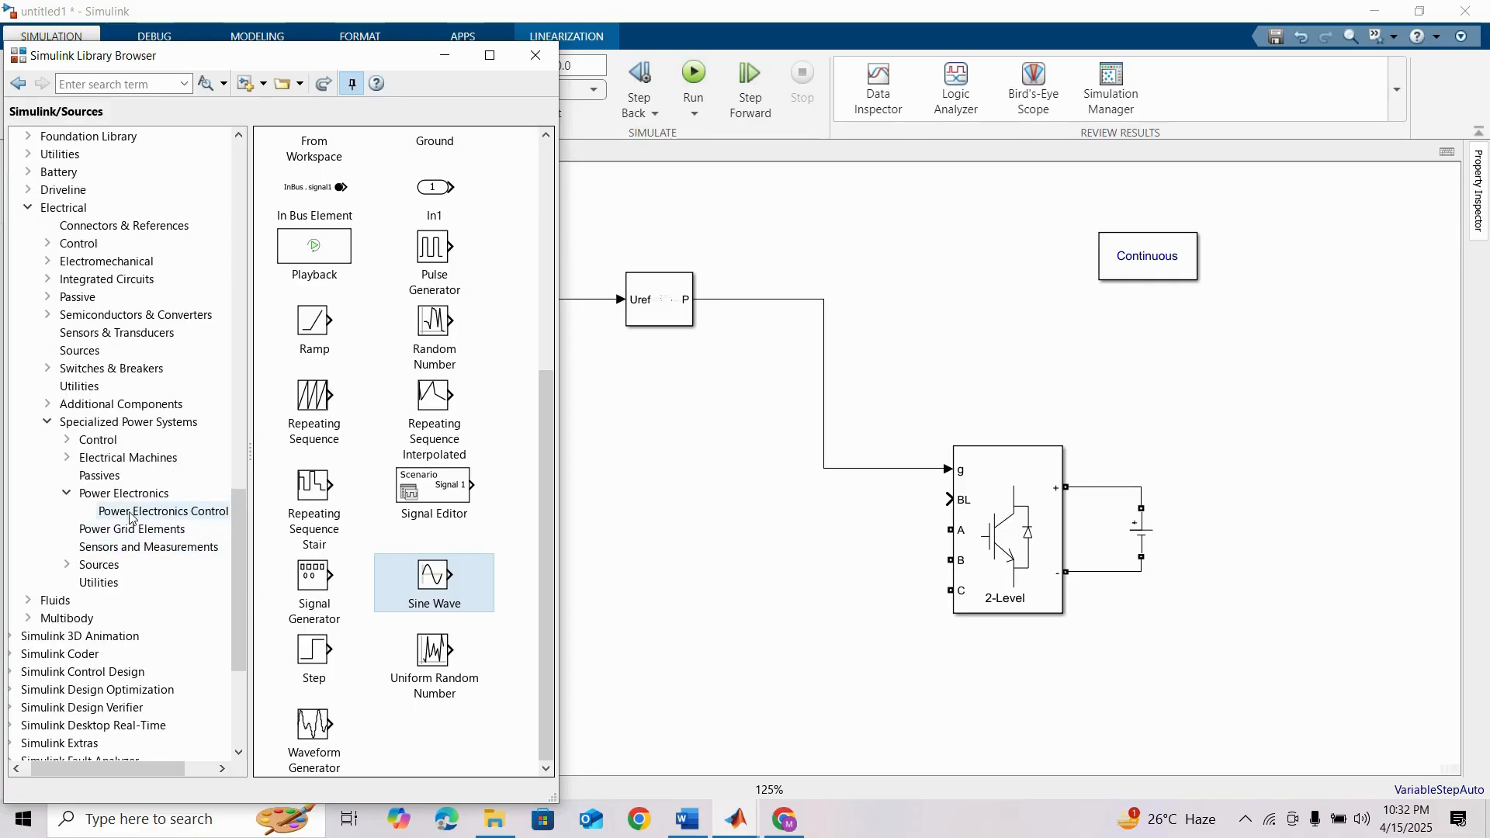
click(103, 475)
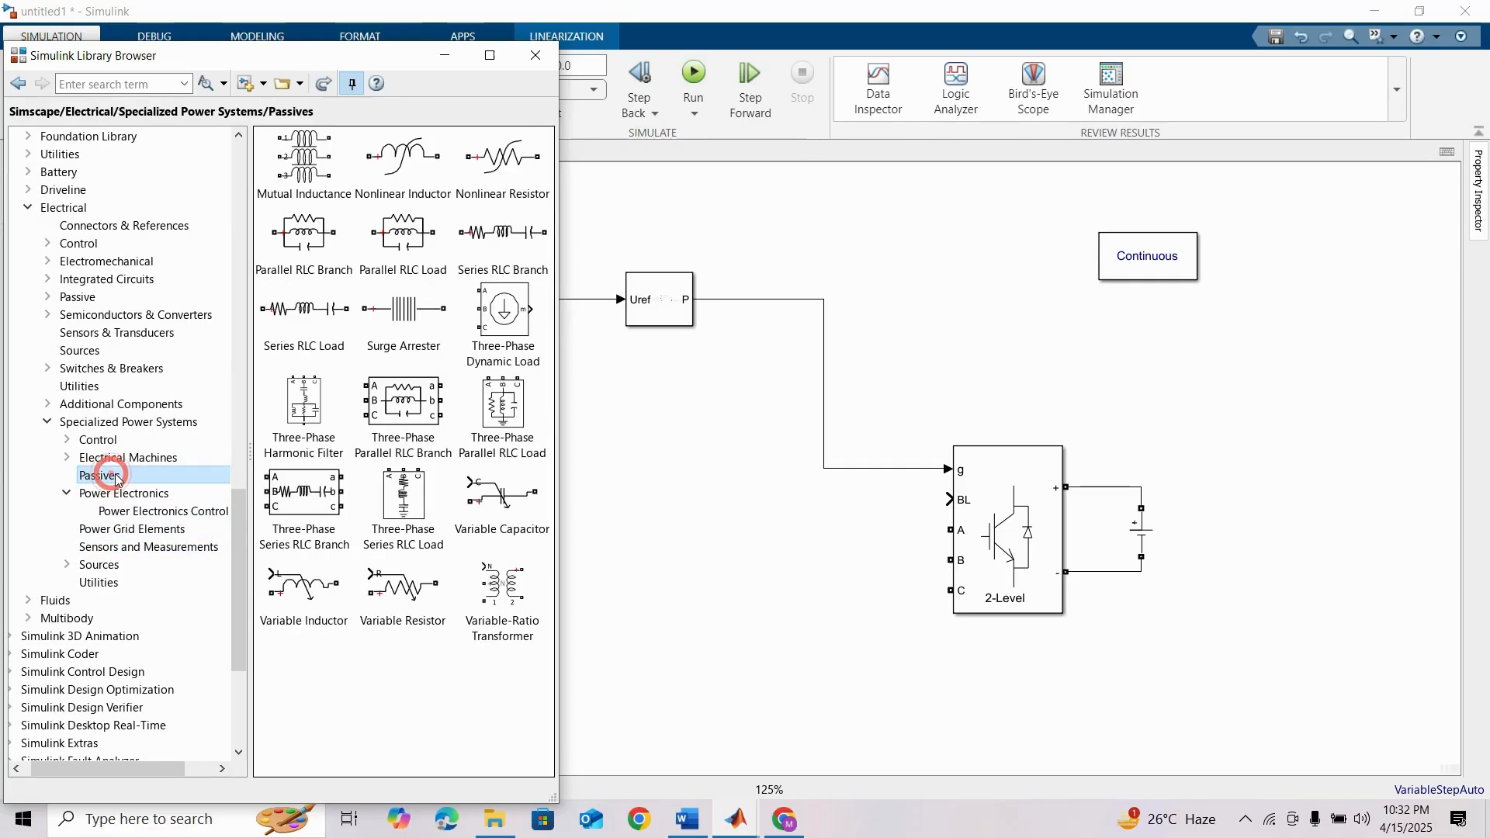
click(400, 455)
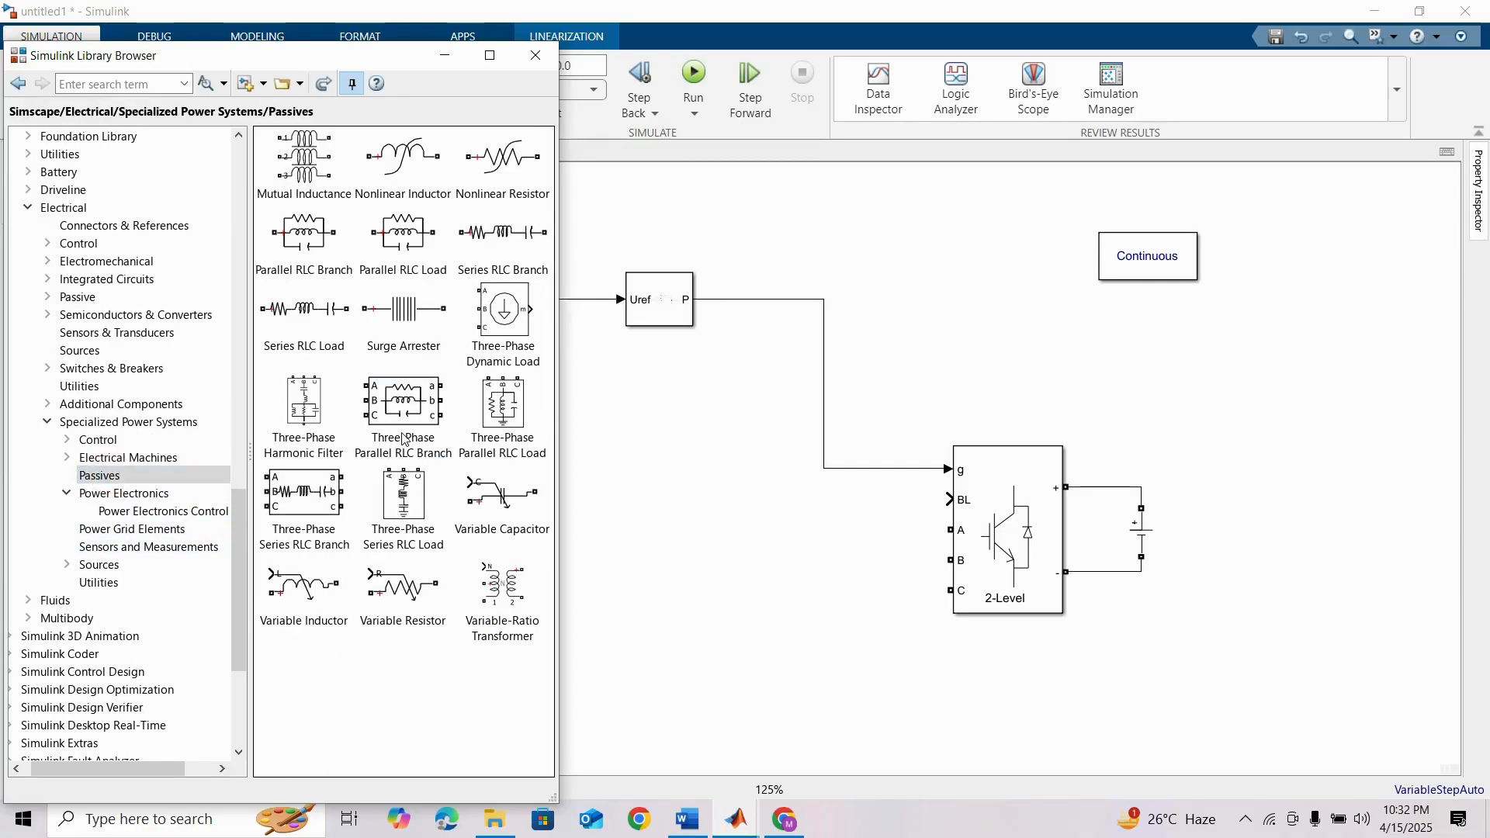
click(296, 507)
drag(287, 490, 797, 556)
Step: Make the Three-Phase Series RLC Branch type L with an inductance of 10e-3 H, and move it further left of the converter
double_click(798, 555)
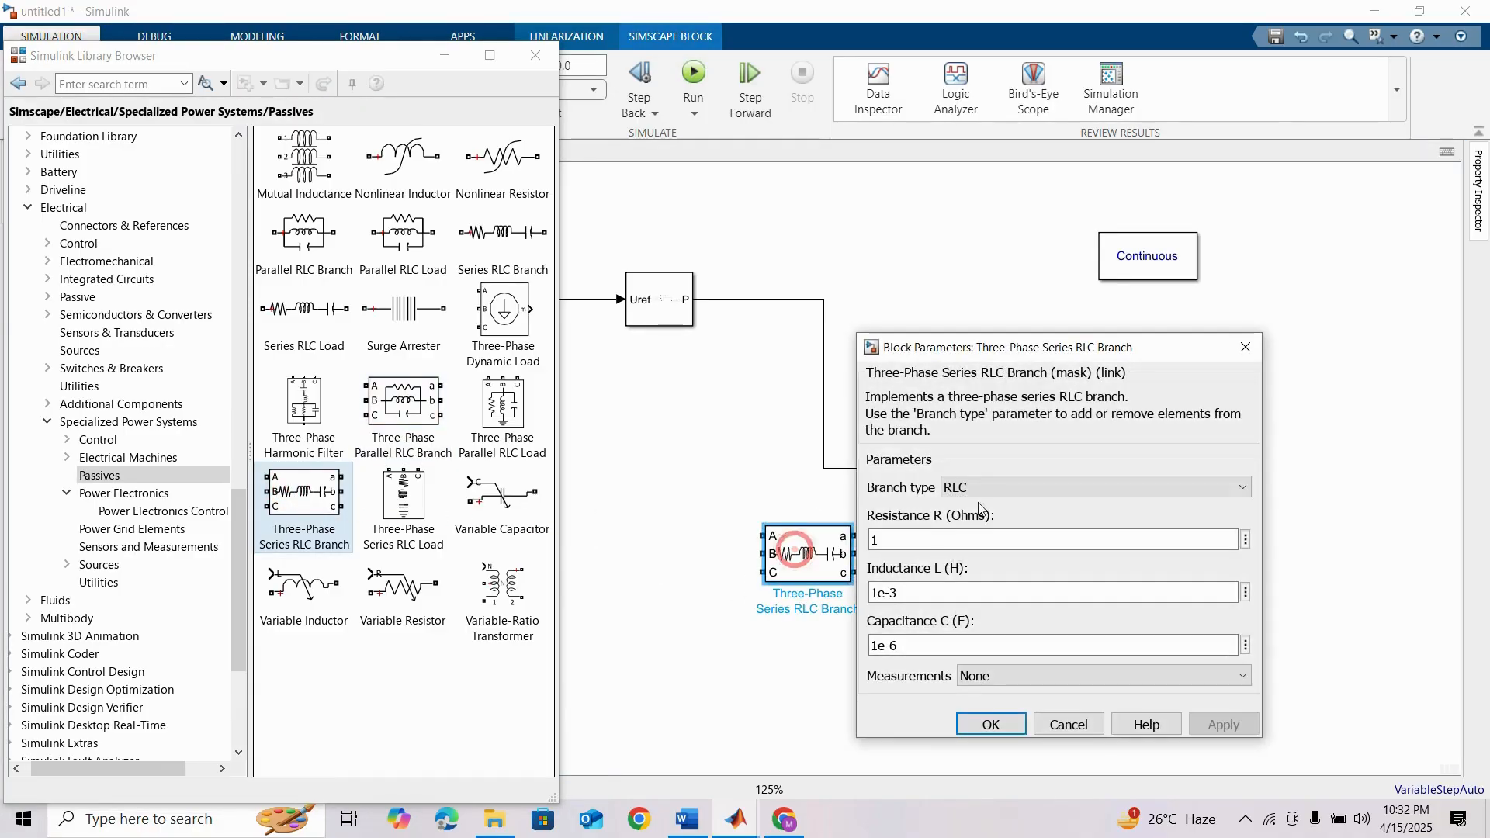
click(983, 487)
click(971, 541)
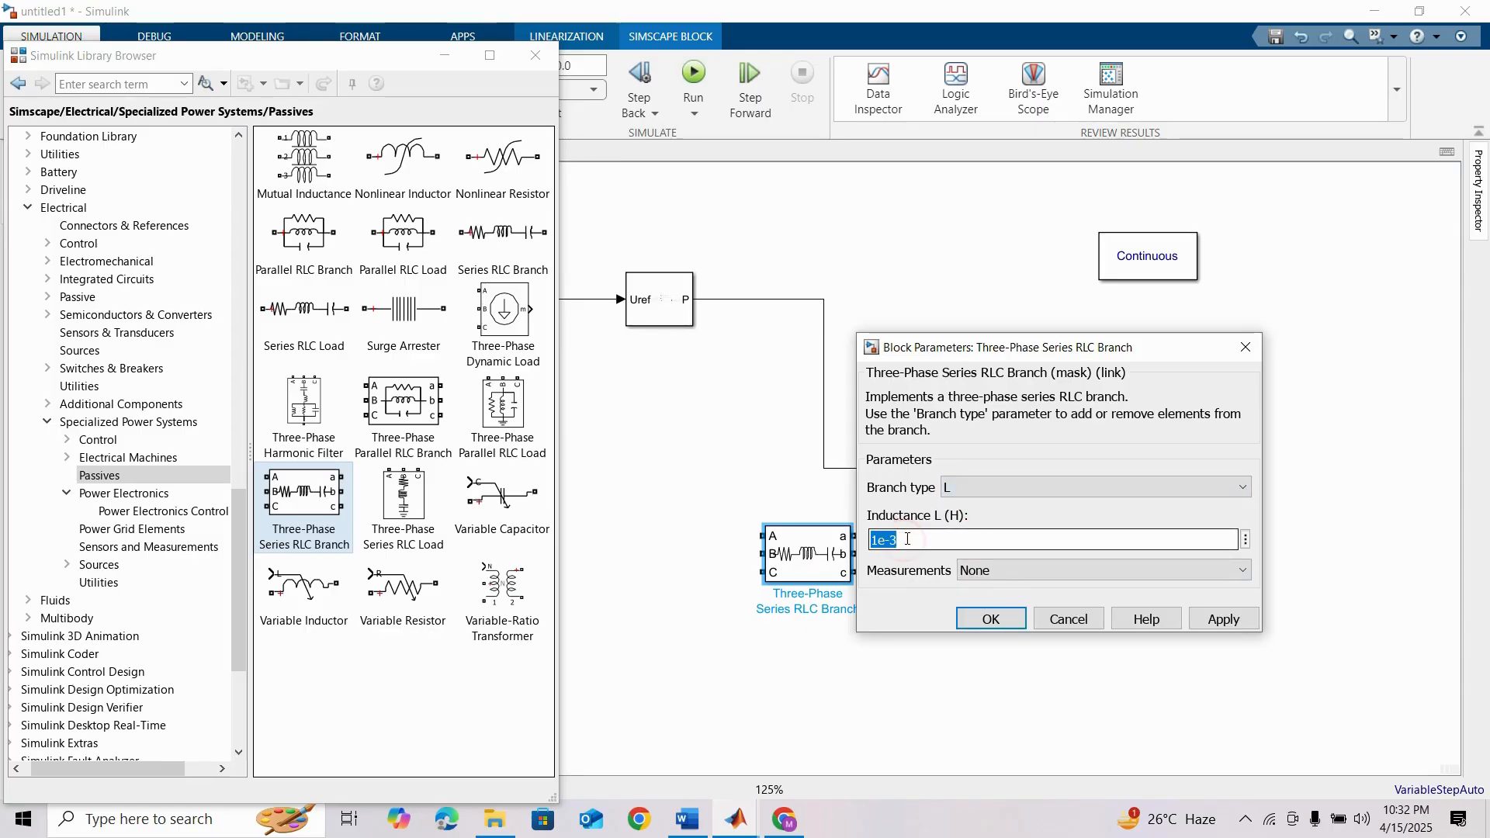
text(10e-)
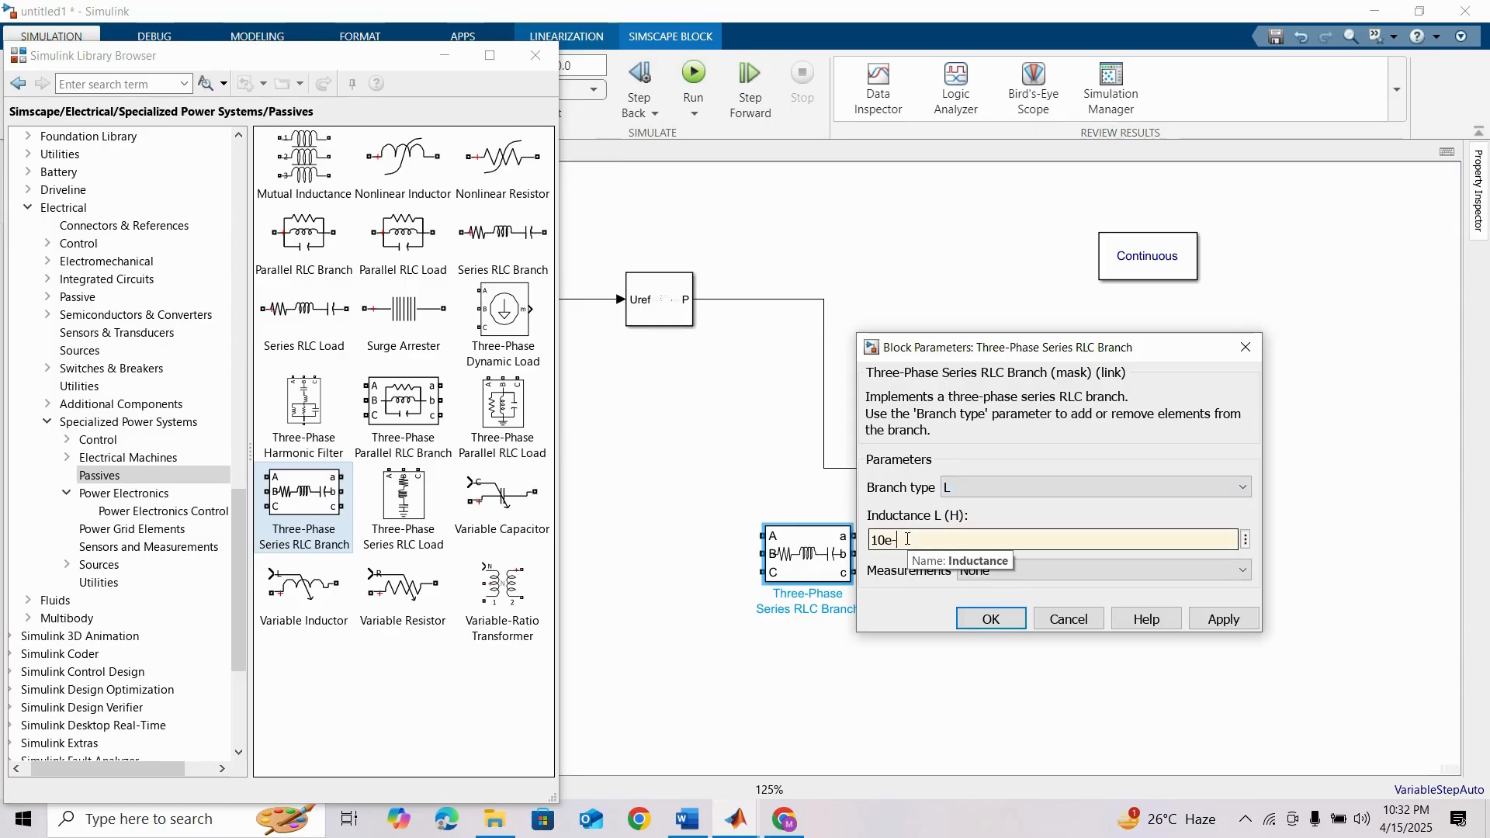
text(3)
key(Return)
drag(788, 581, 682, 580)
Step: Place a Three-Phase V-I Measurement block between the inductor branch and the converter, and connect its a, b, c terminals to the converter's A, B, C
click(148, 547)
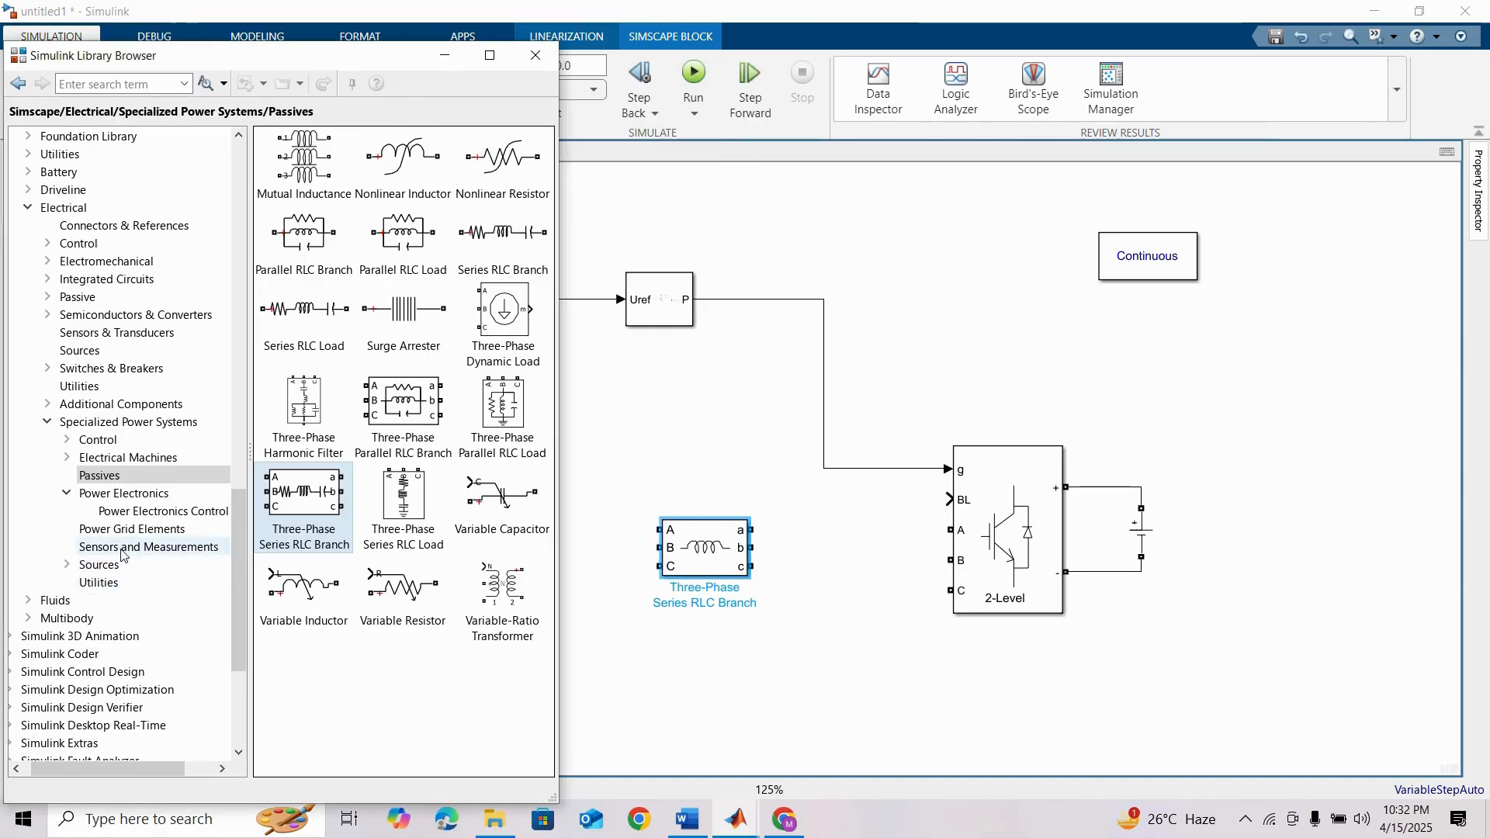
scroll(405, 508, down, 5)
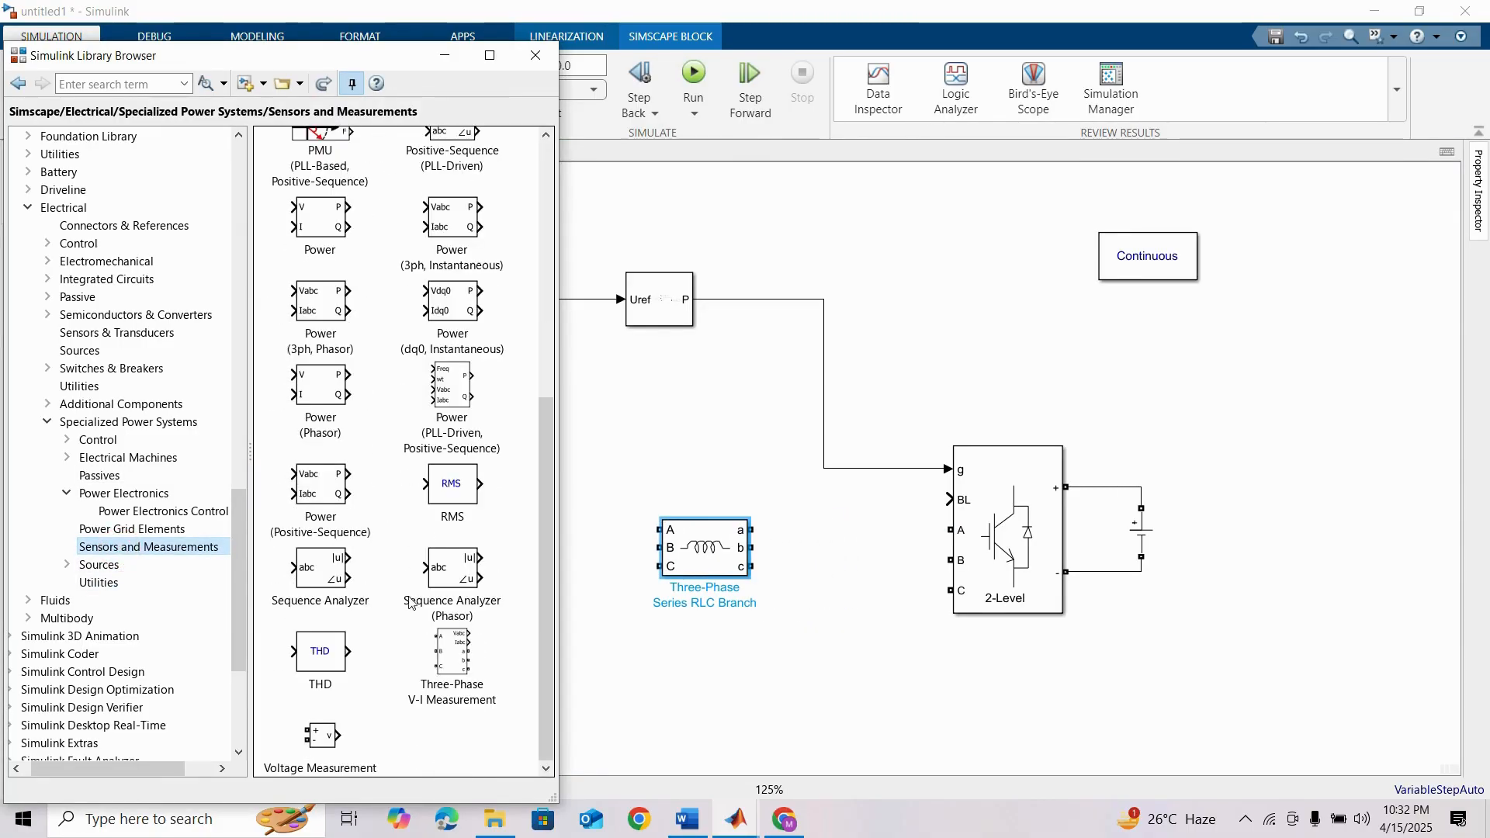
drag(452, 660, 850, 557)
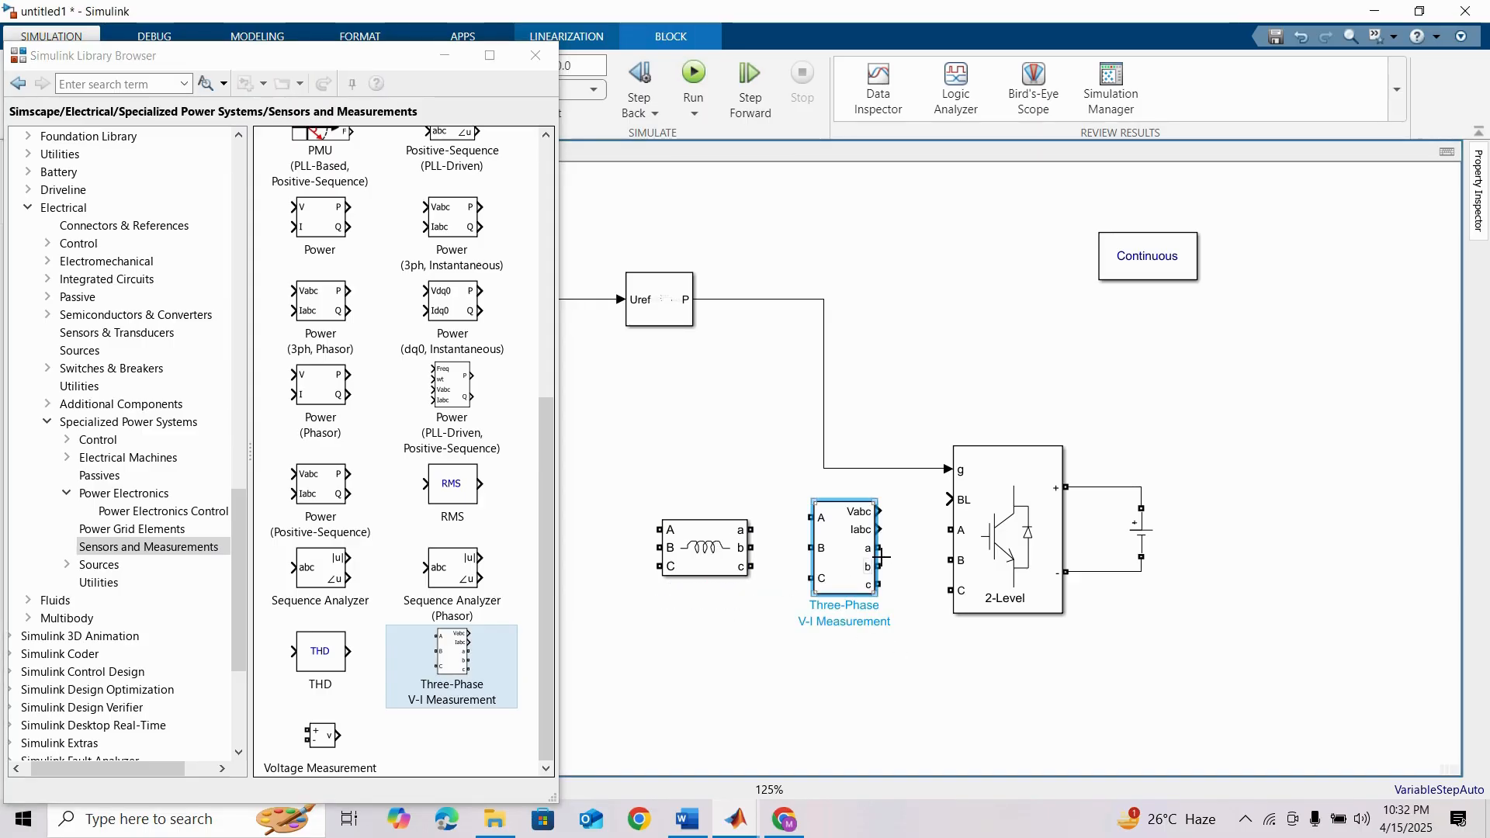
drag(889, 545, 951, 530)
drag(877, 568, 948, 582)
Step: Label the V-I Measurement's voltage signal Vabc_converter with current measurement set to no, and wire its A, B, C terminals to the inductor branch
double_click(853, 547)
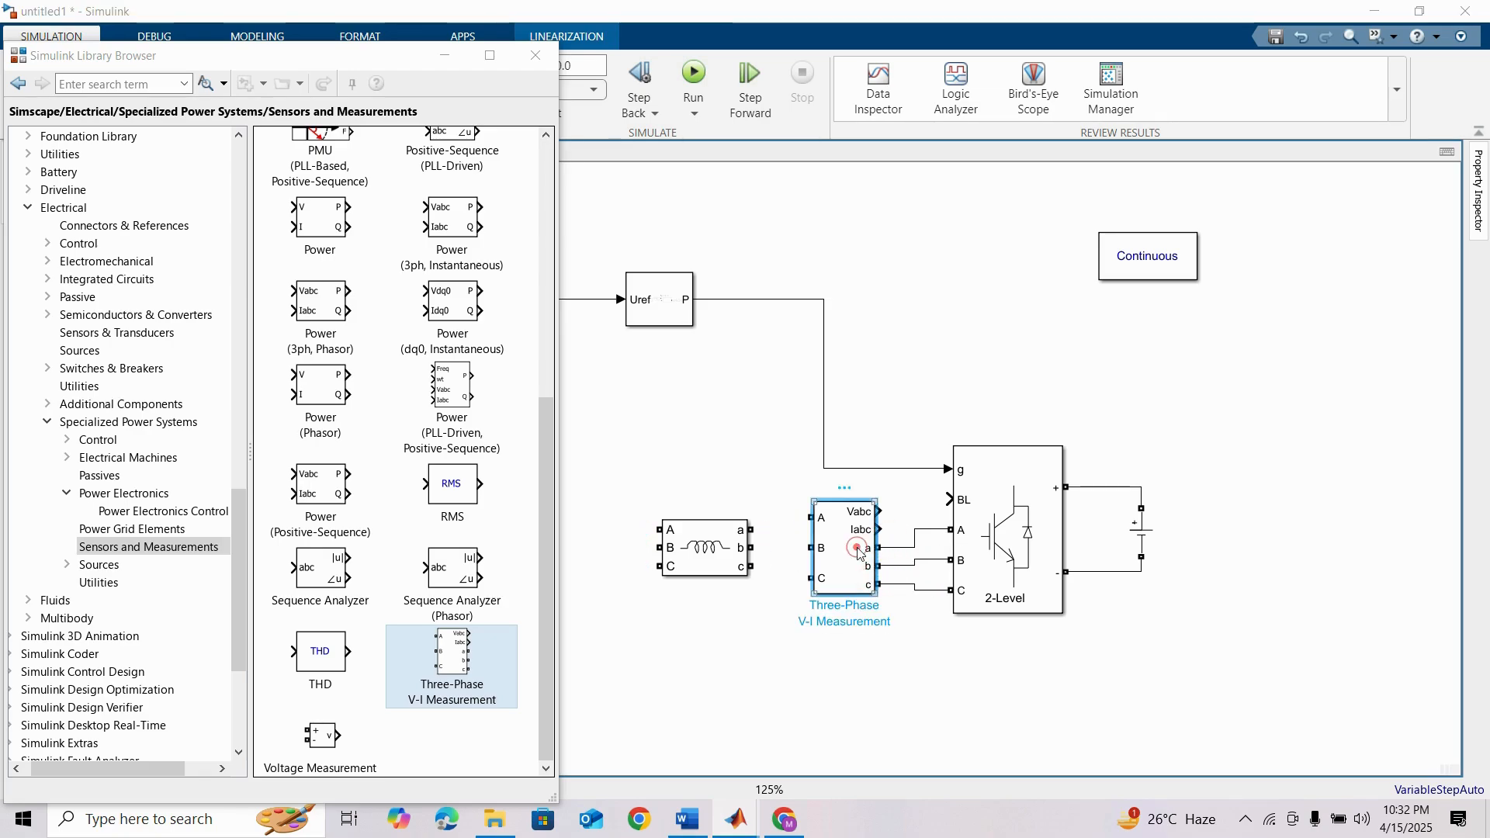
click(900, 547)
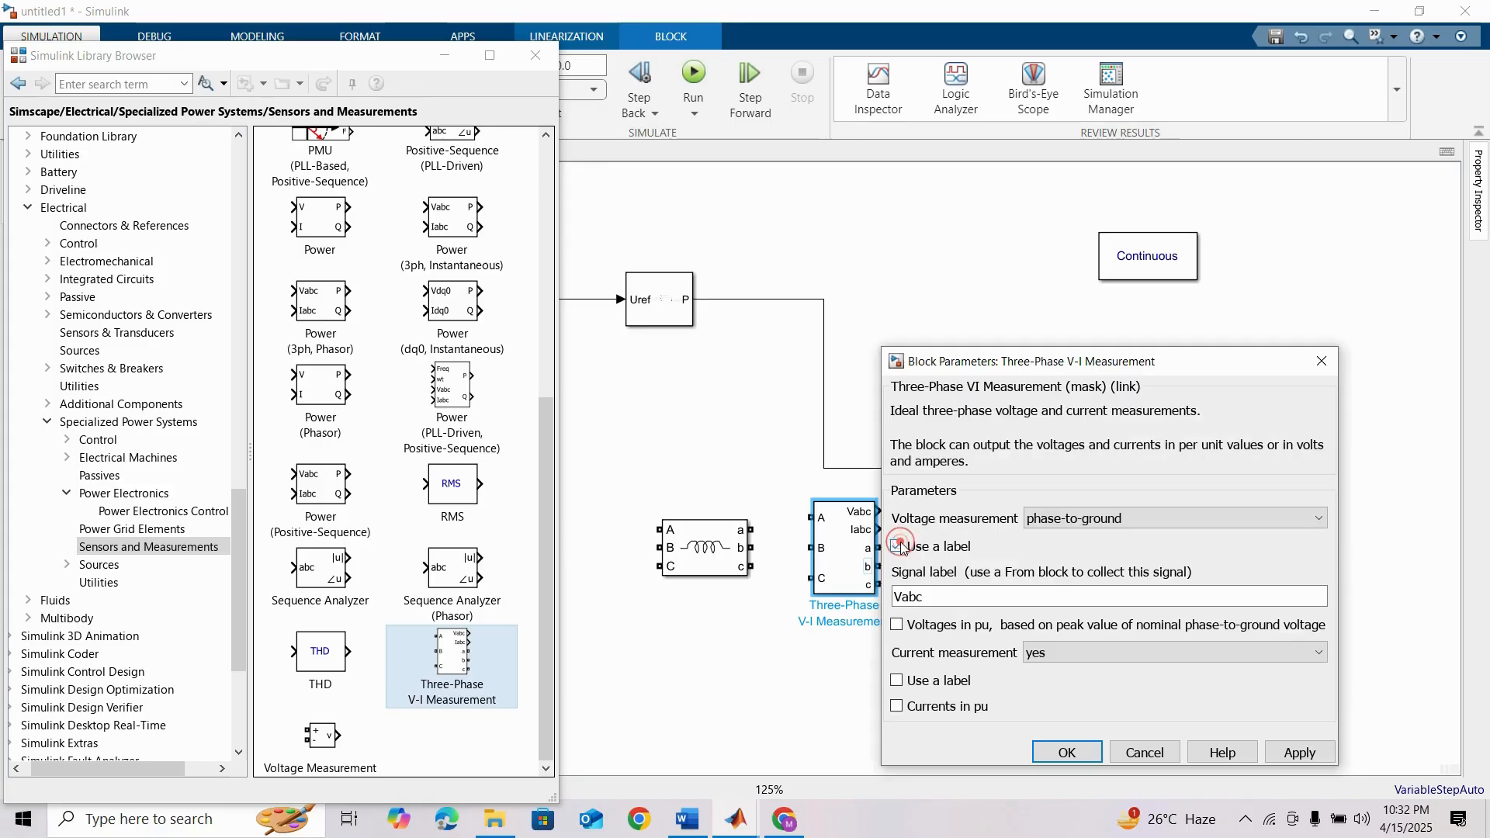
double_click(943, 594)
click(944, 593)
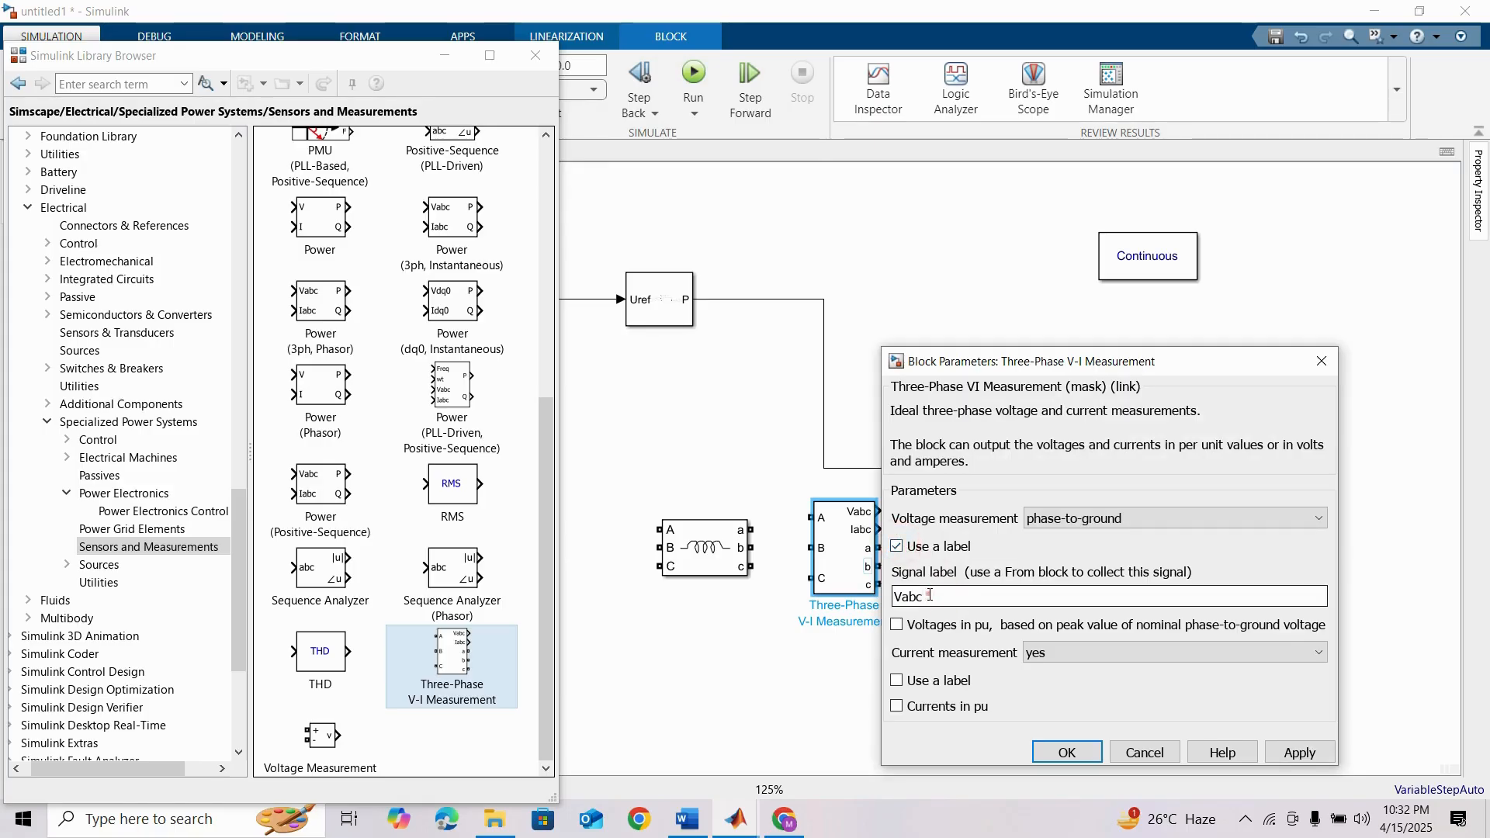
click(928, 595)
text(_)
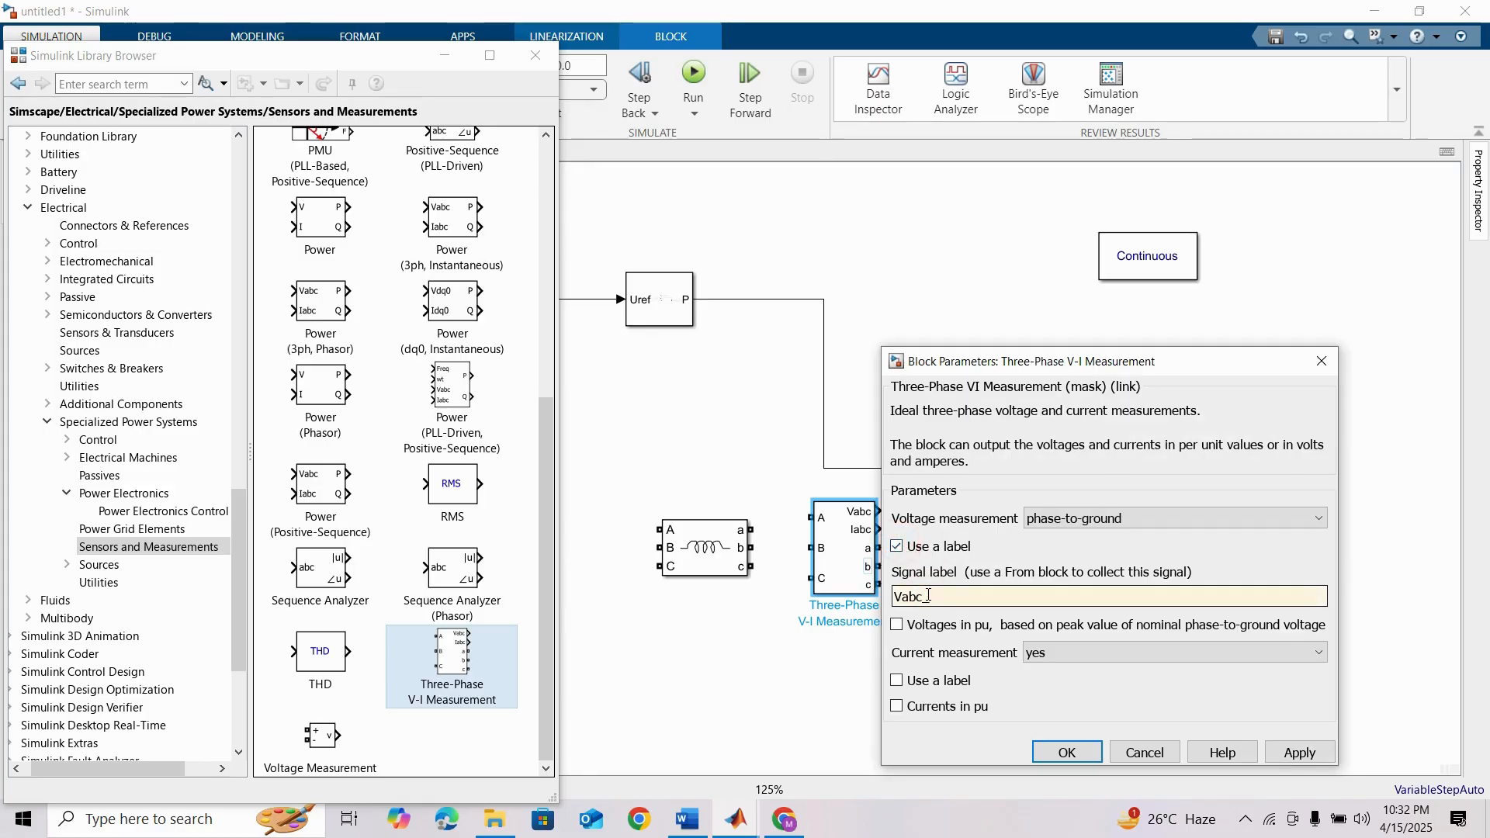
text(converte)
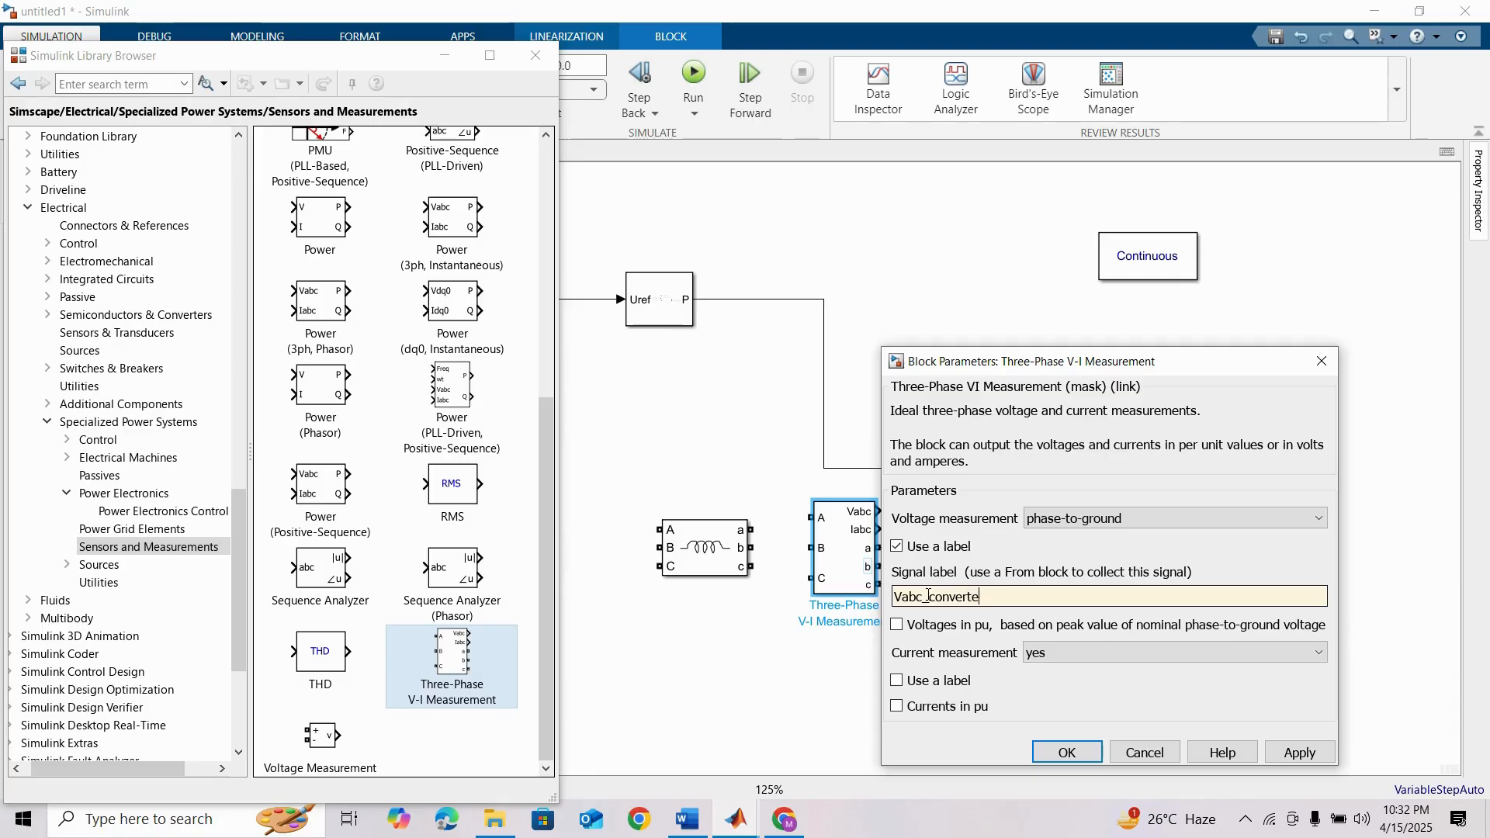
text(r)
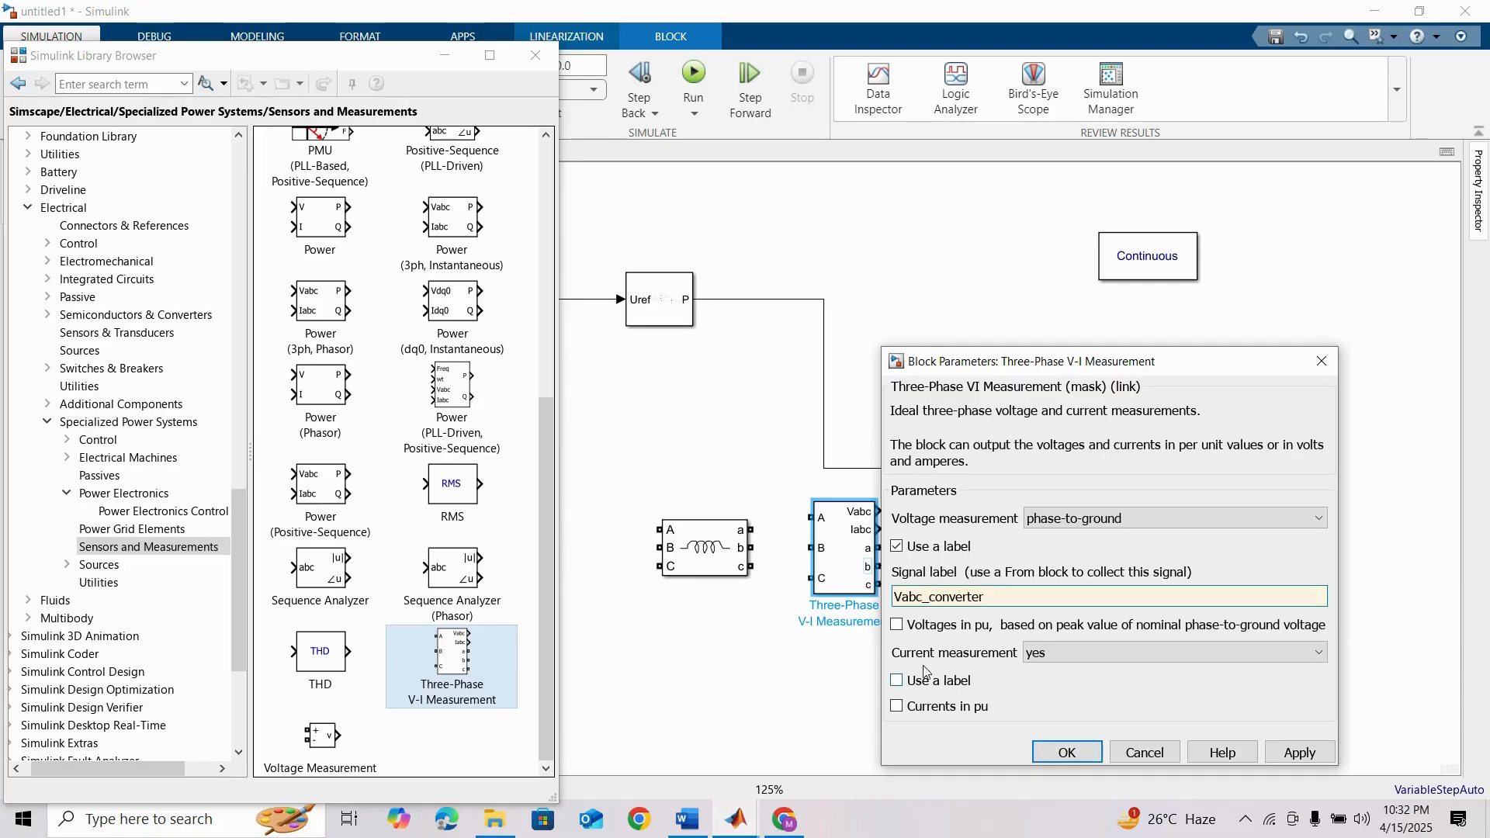
click(1038, 654)
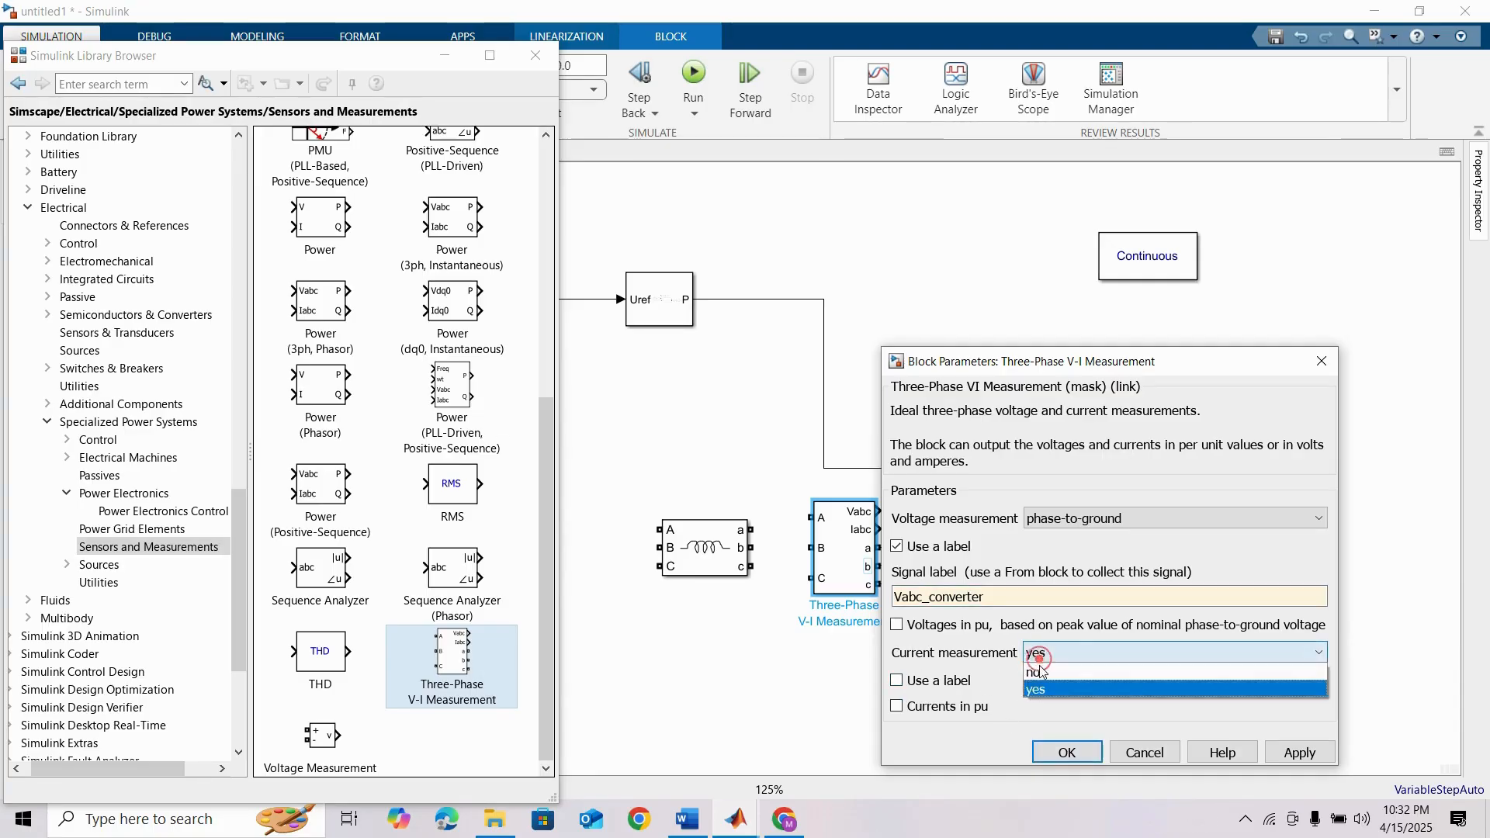
click(1039, 669)
click(1065, 751)
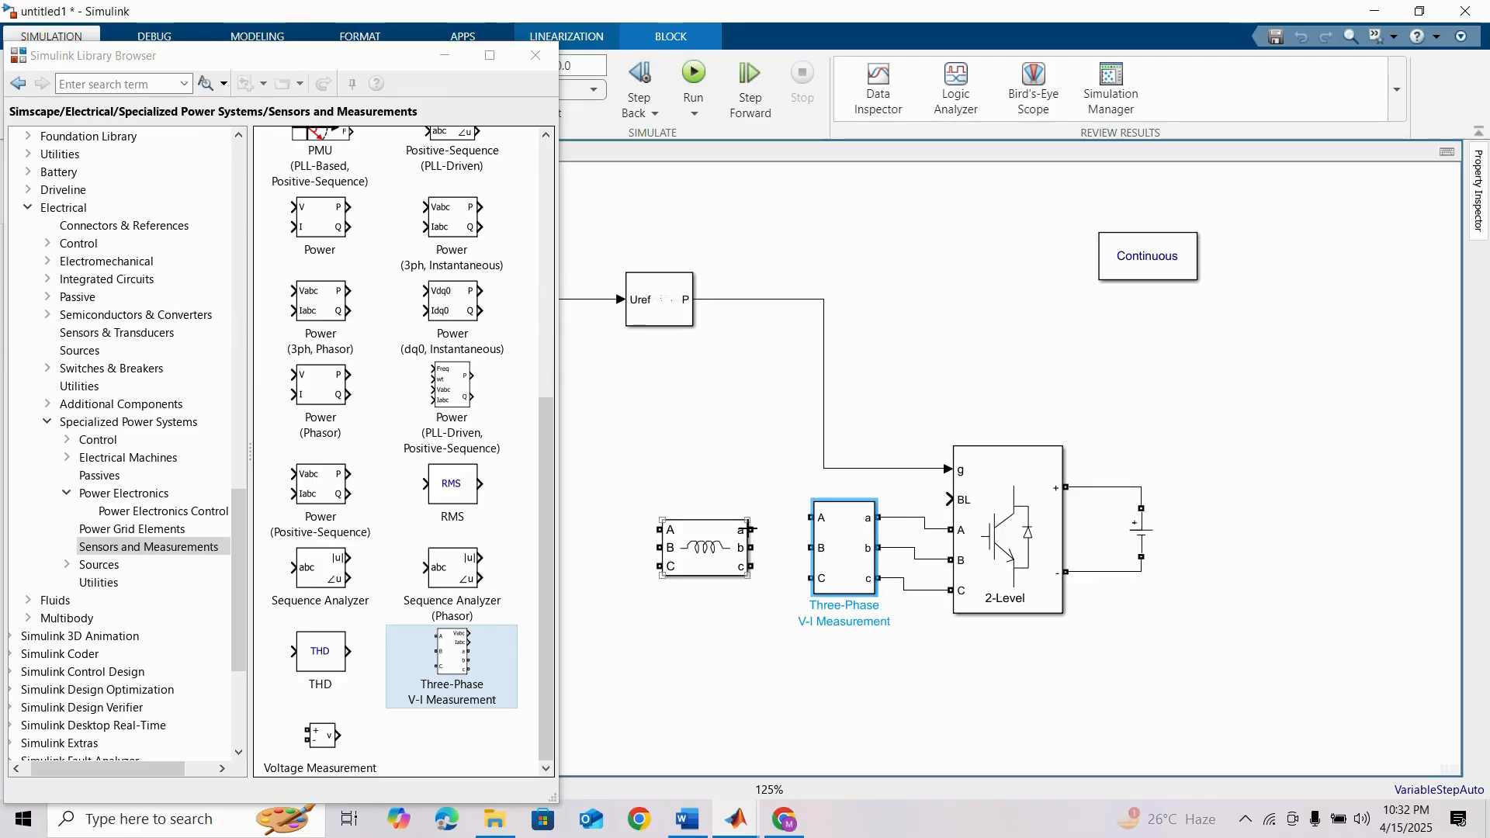
drag(749, 530, 811, 578)
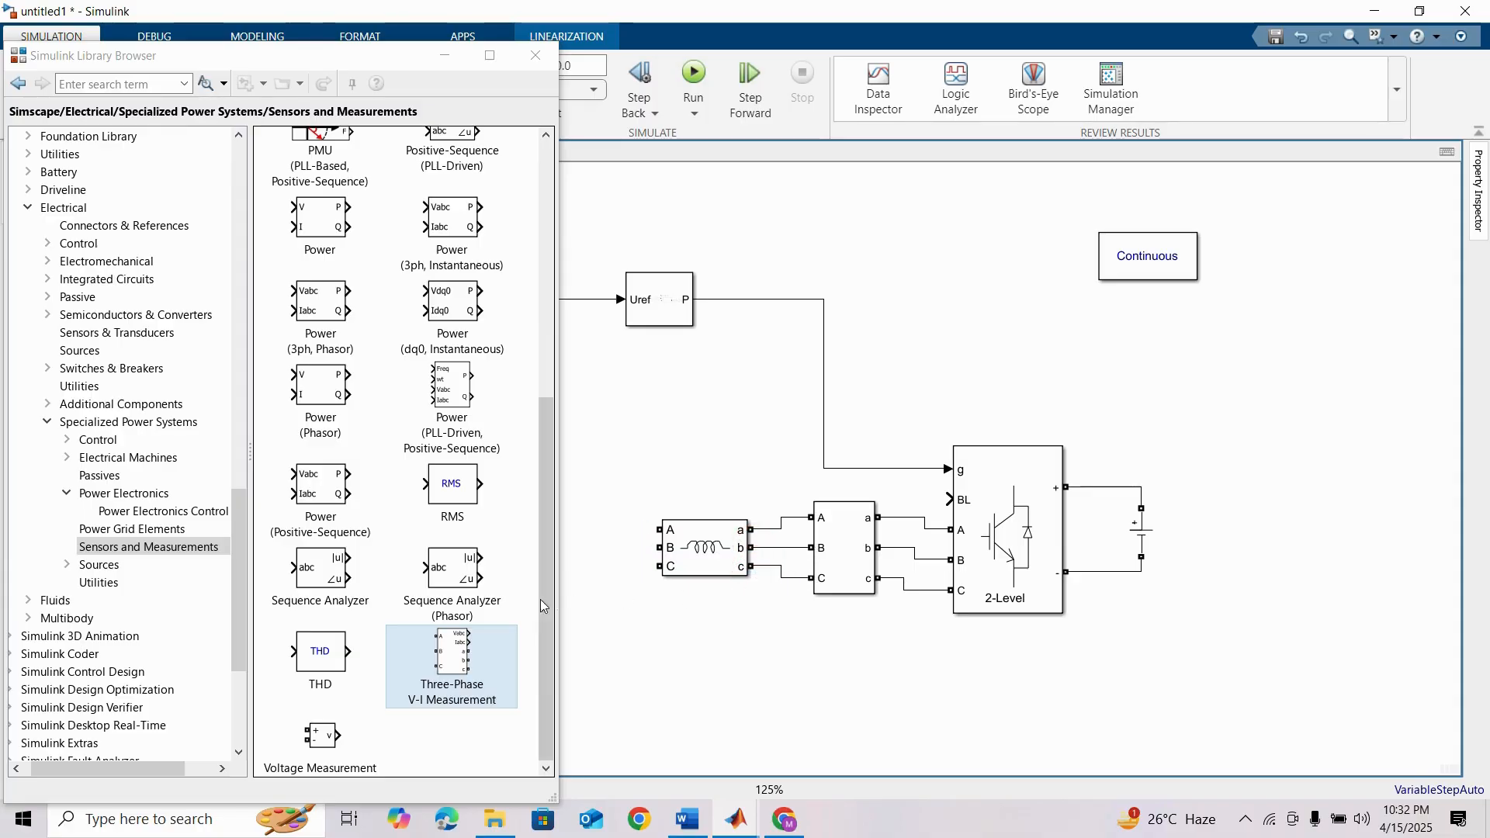
Step: Add a Three-Phase Parallel RLC Load and a Three-Phase Series RLC Load below the inductor branch's left side, and close the library window
click(116, 479)
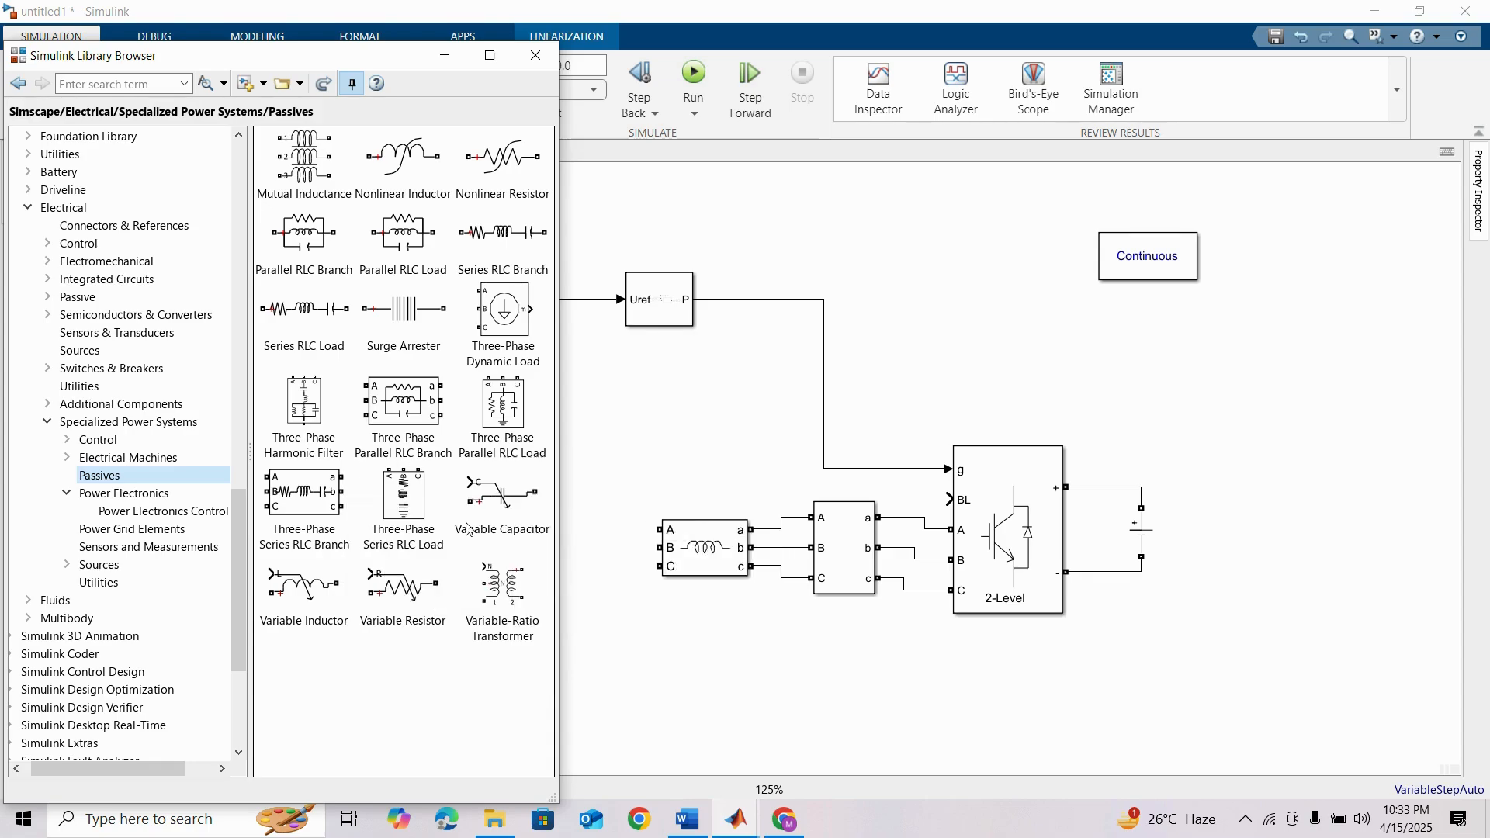
click(504, 419)
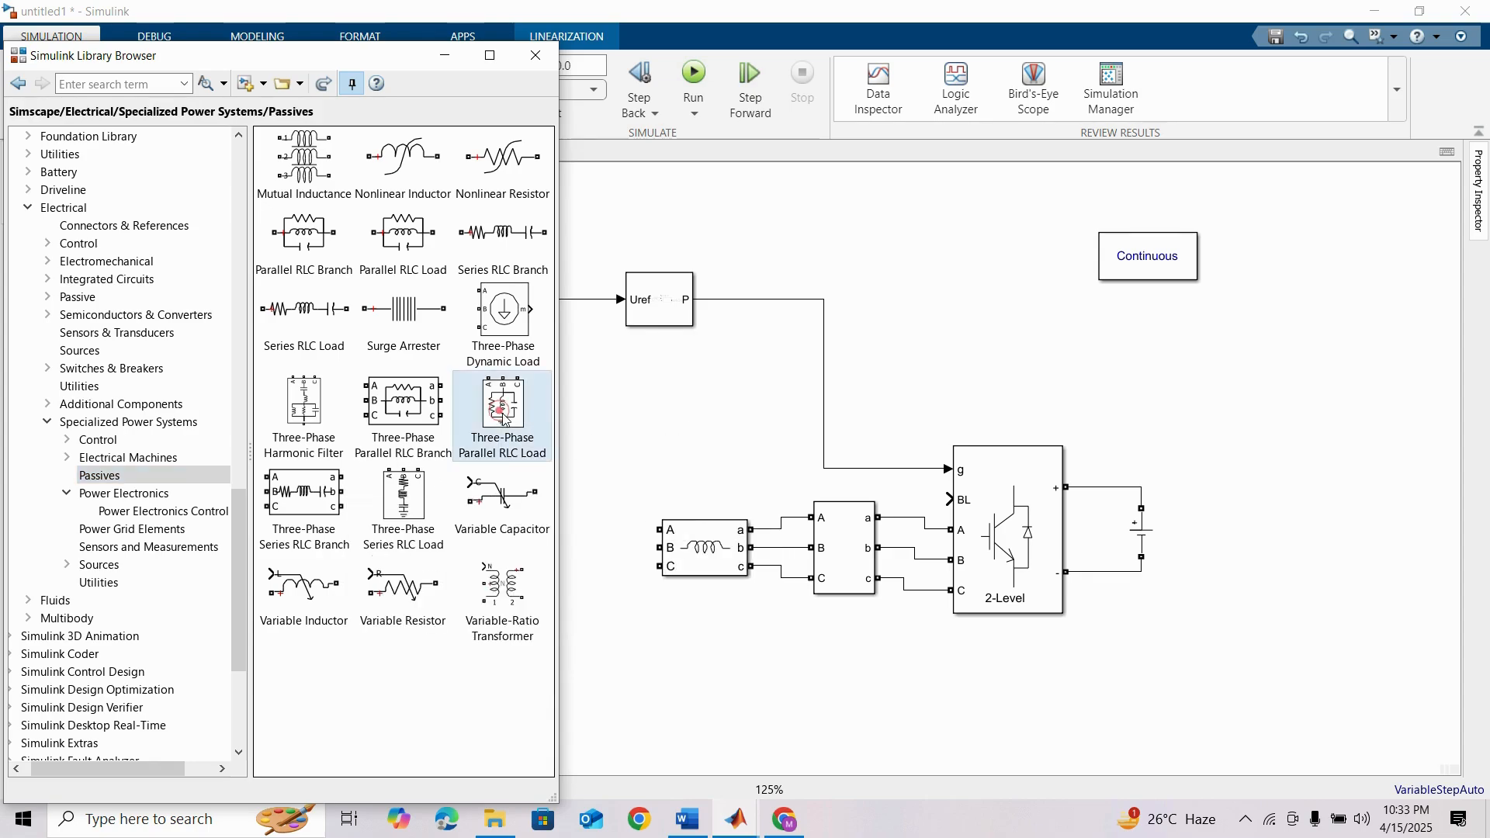
drag(487, 401, 597, 648)
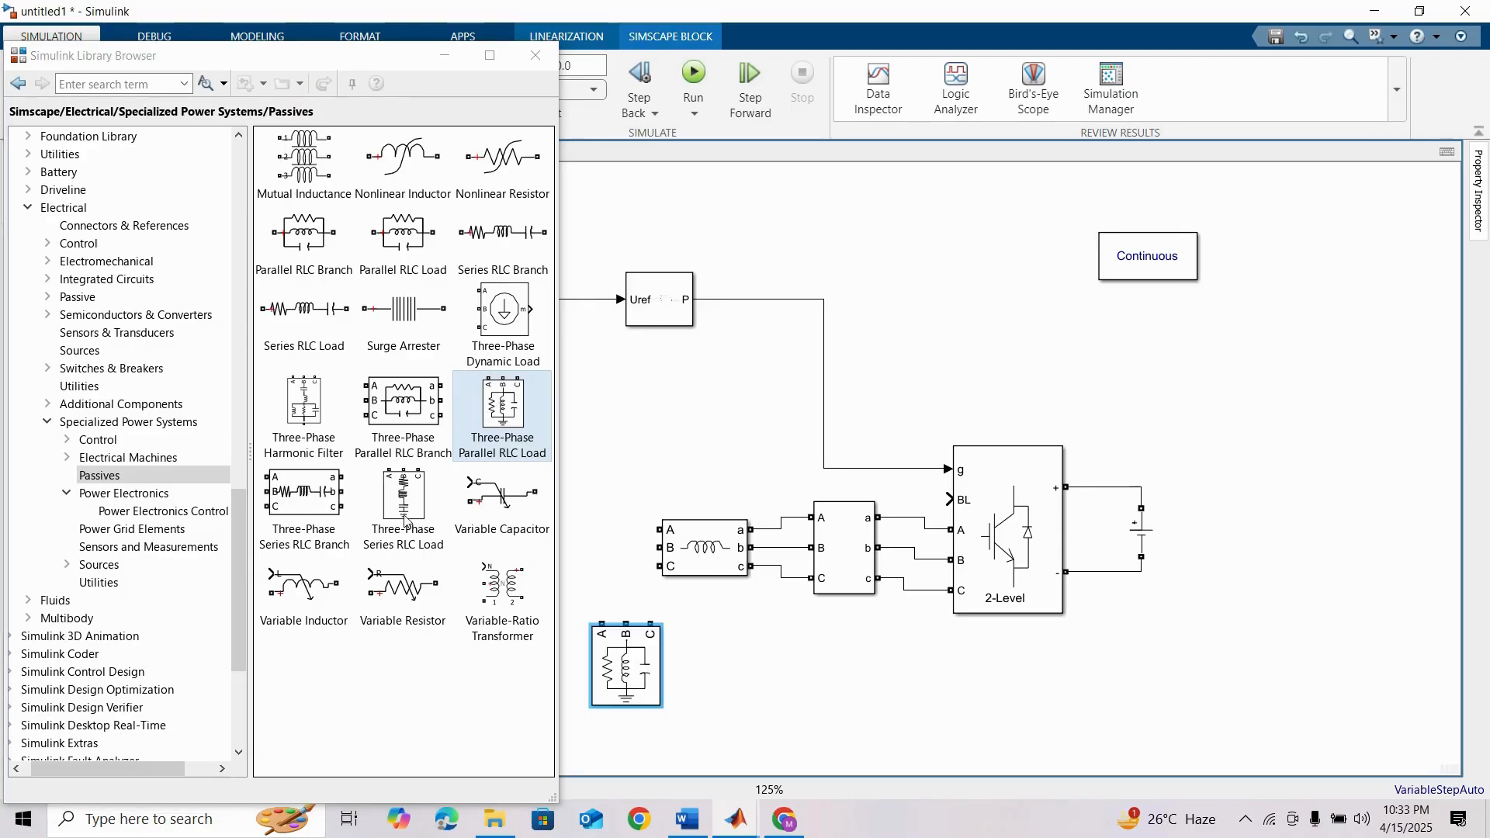
drag(395, 524, 446, 615)
click(535, 55)
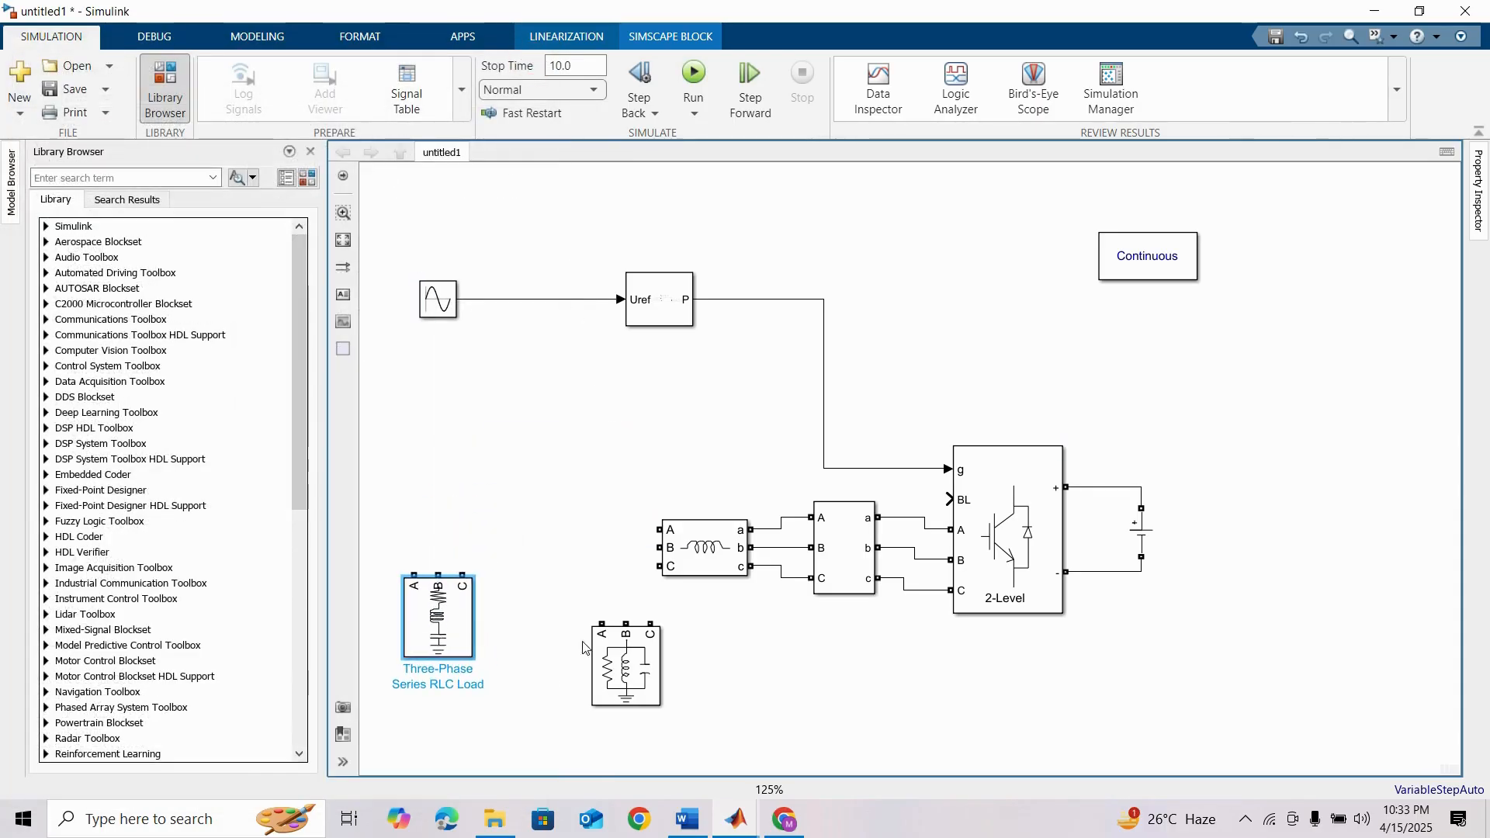
Step: Configure the Three-Phase Series RLC Load with 150 Vrms nominal voltage, 50 Hz, 1000 W active power, and zero inductive and capacitive reactive power
double_click(443, 611)
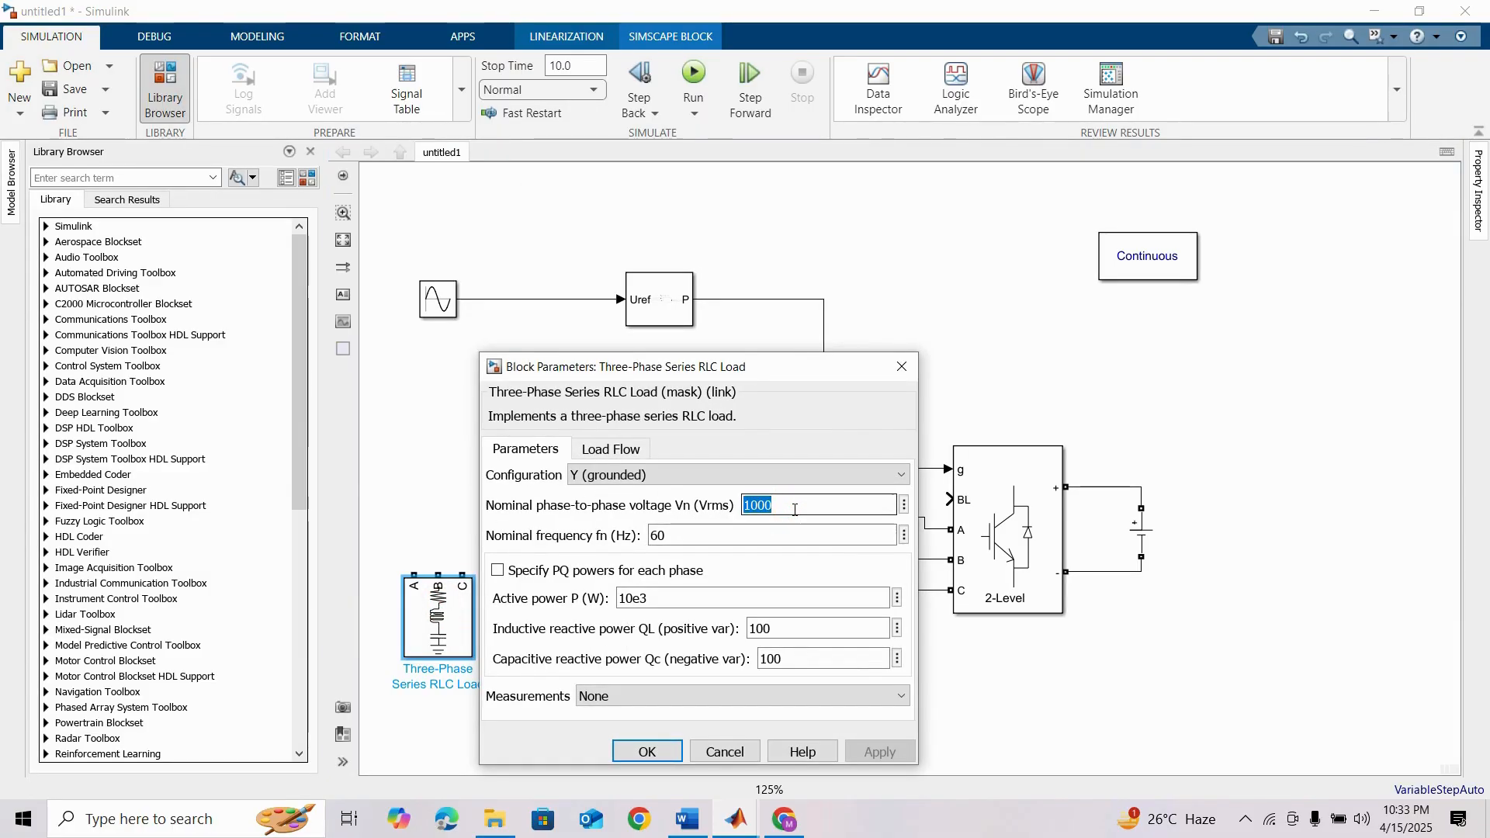
text(1)
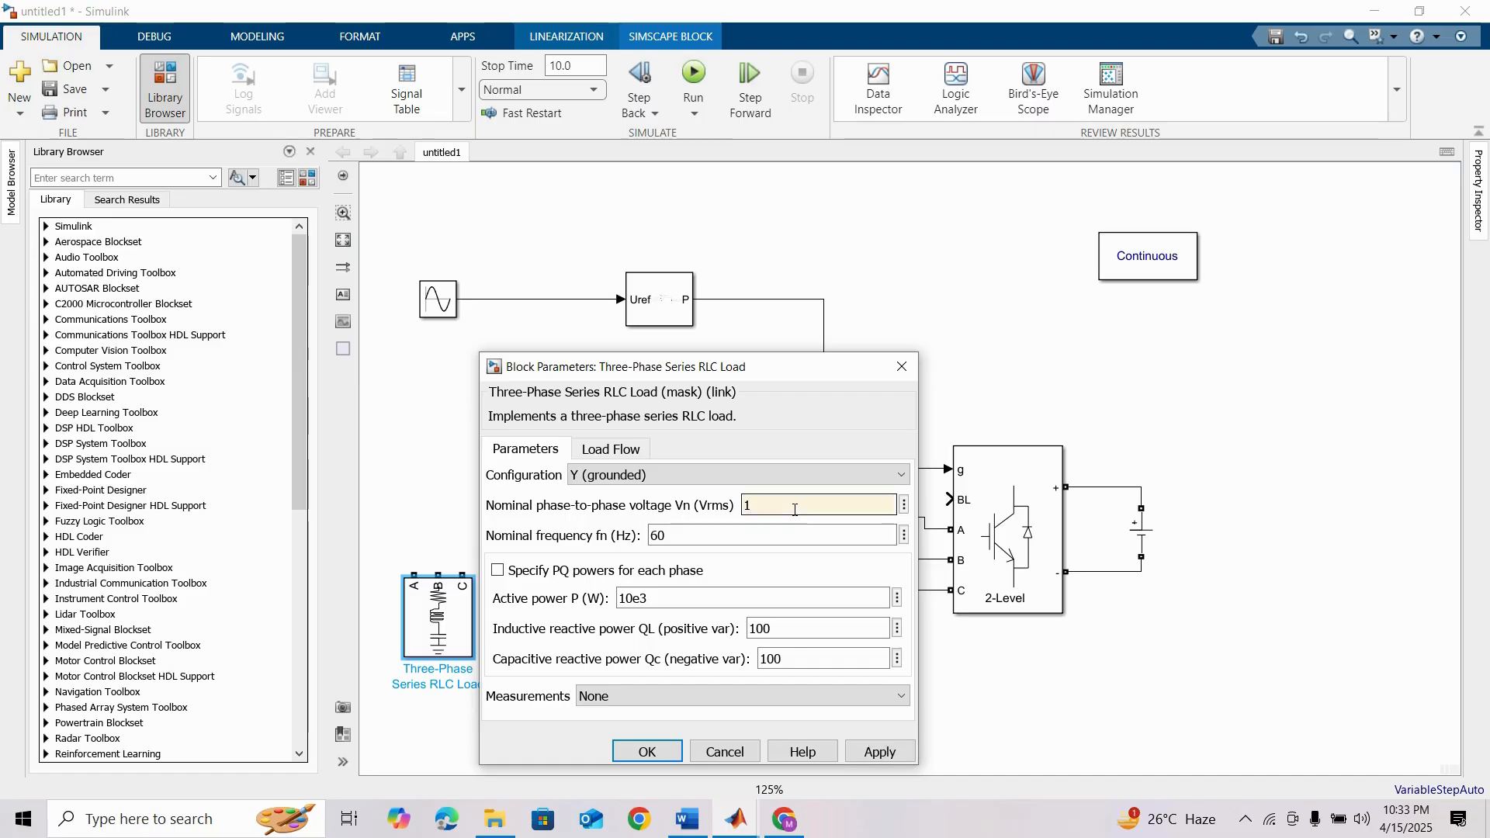
double_click(702, 533)
text(5)
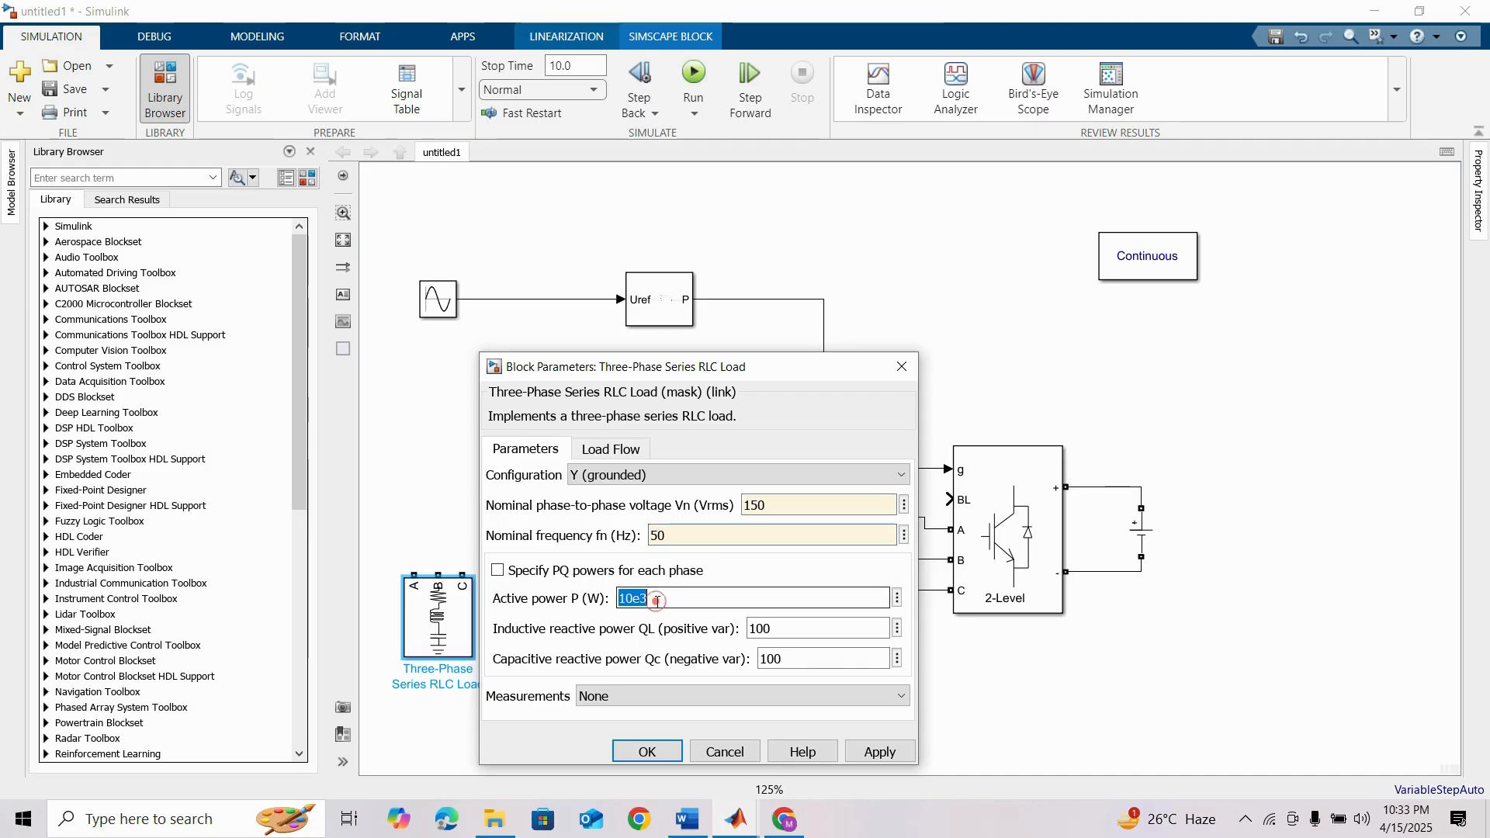
text(10)
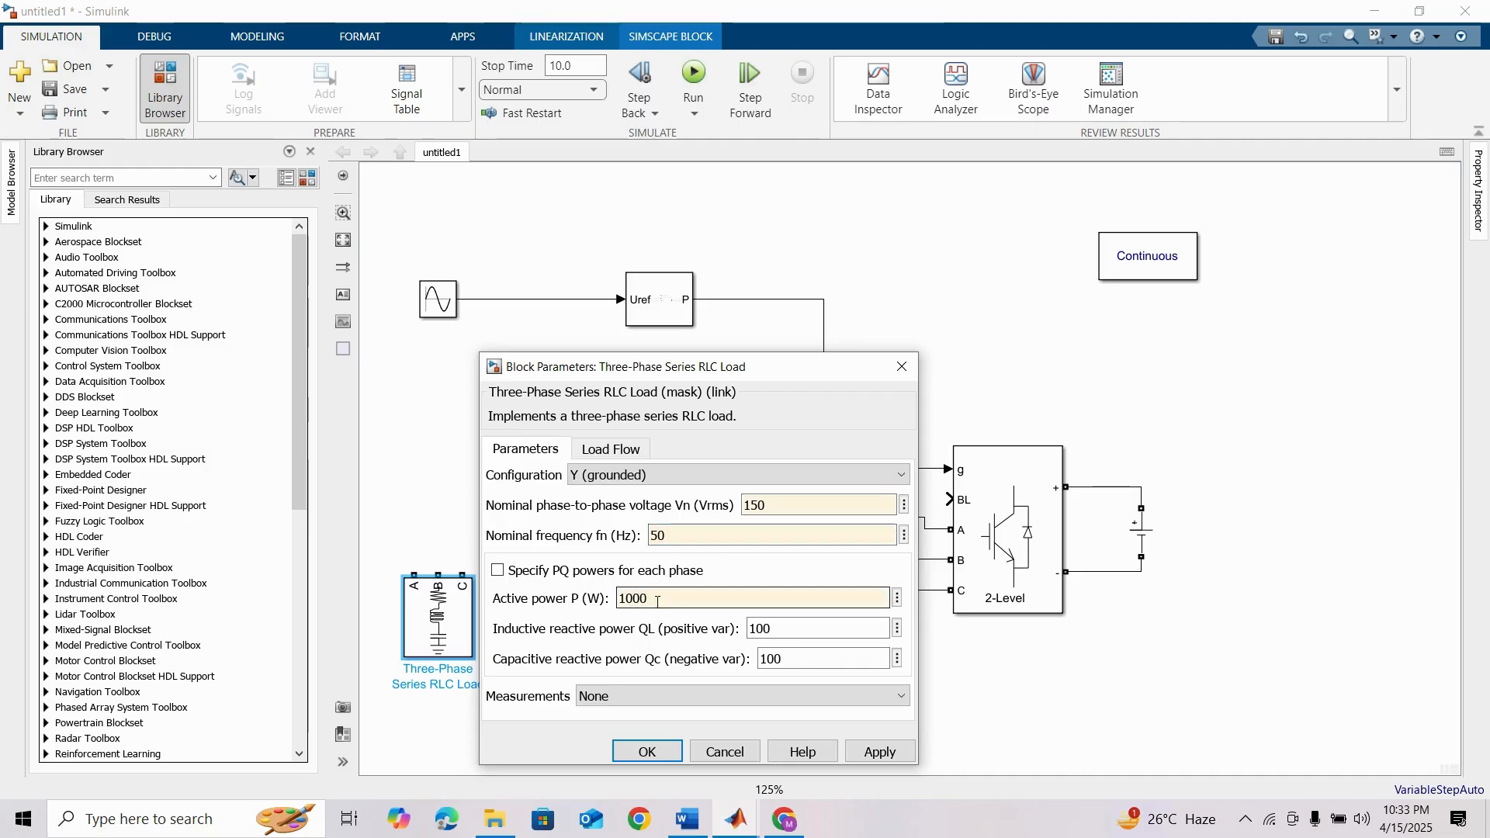
double_click(783, 625)
text(0)
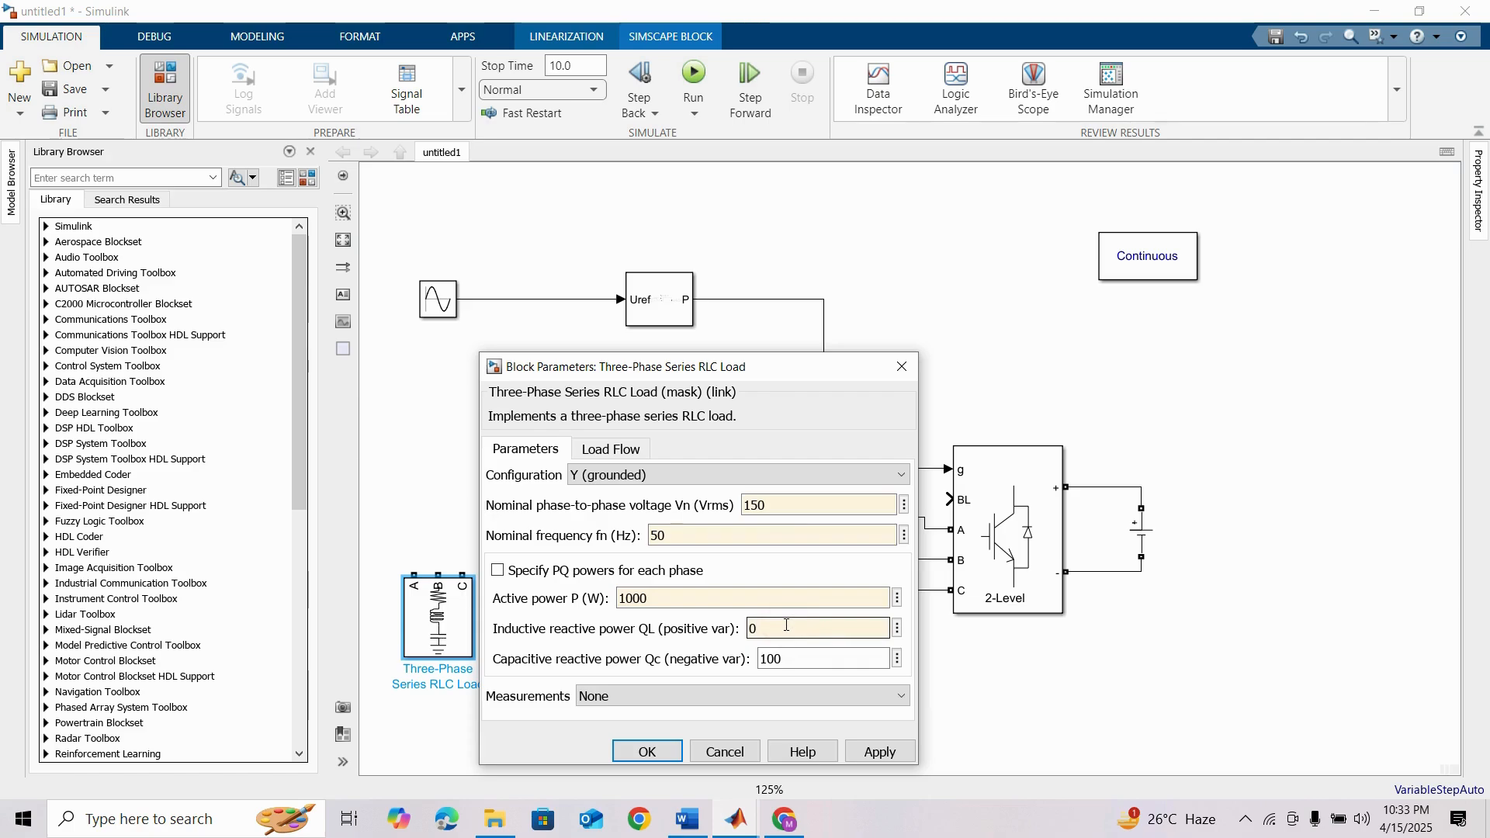
double_click(814, 657)
text(0)
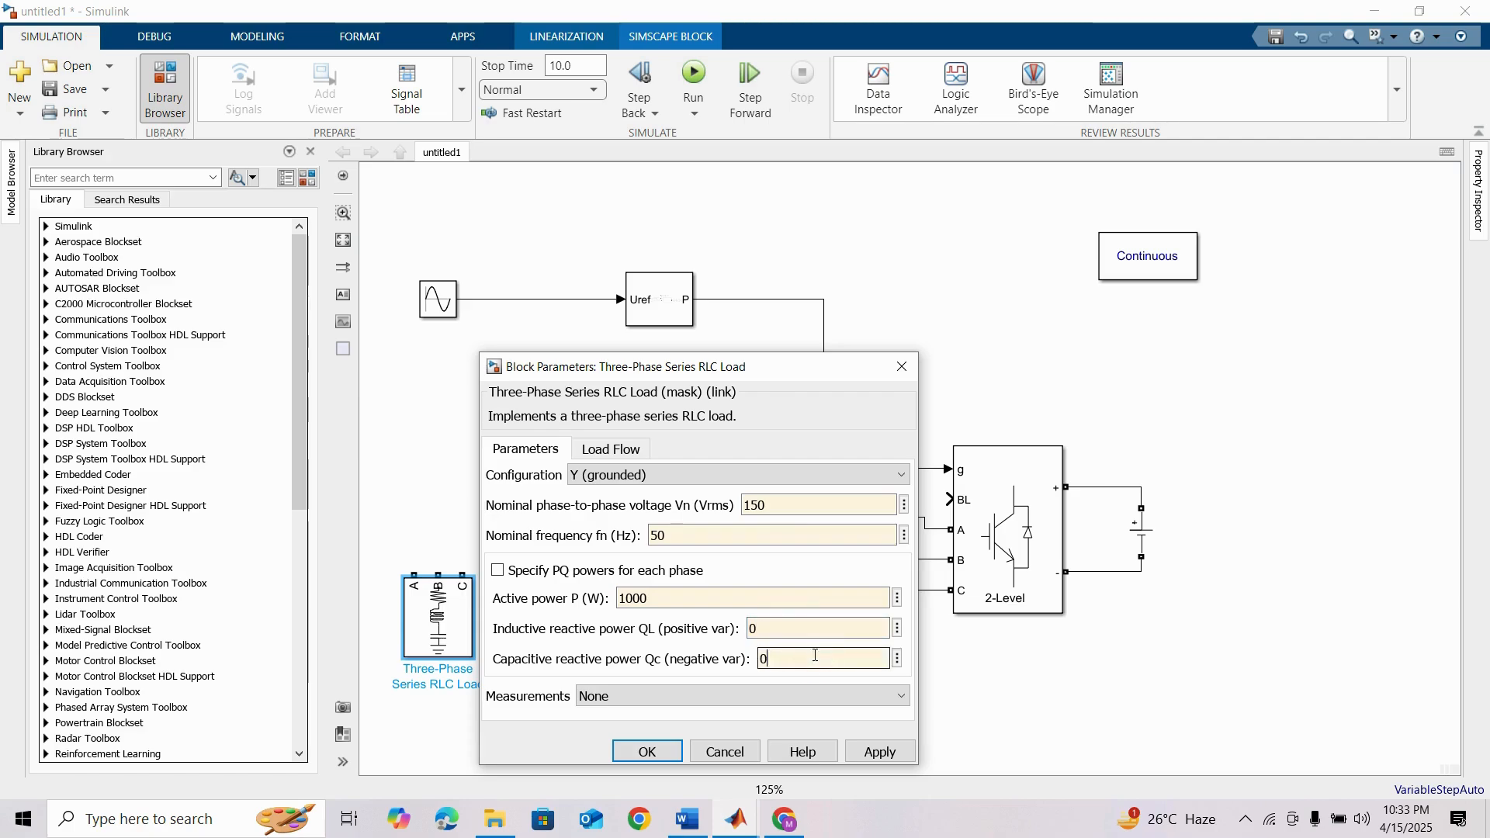
click(647, 749)
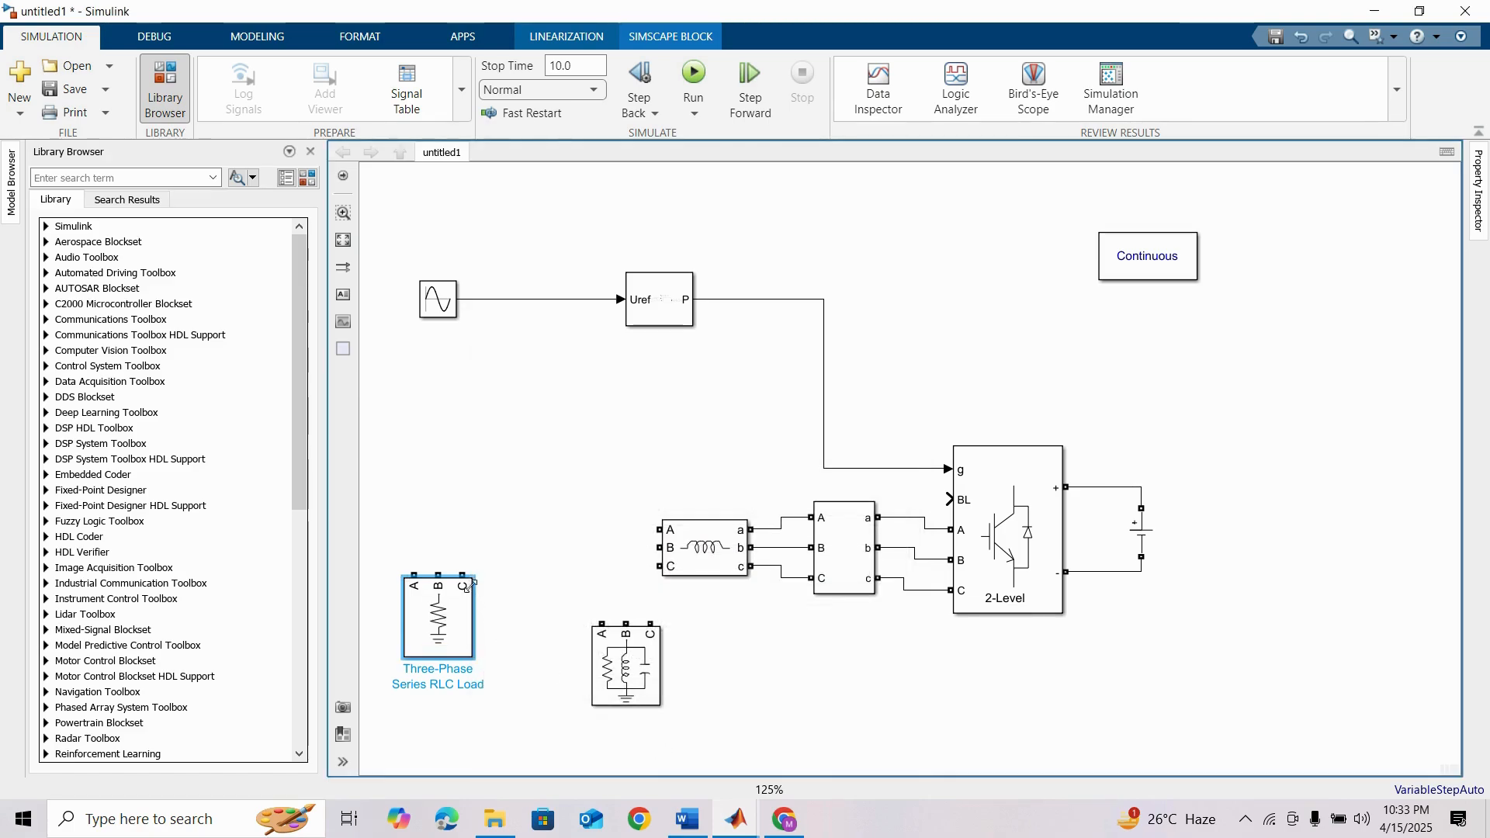
Step: Duplicate the Three-Phase V-I Measurement block and place the copy between the resistive load and the inductor branch
drag(464, 575, 586, 568)
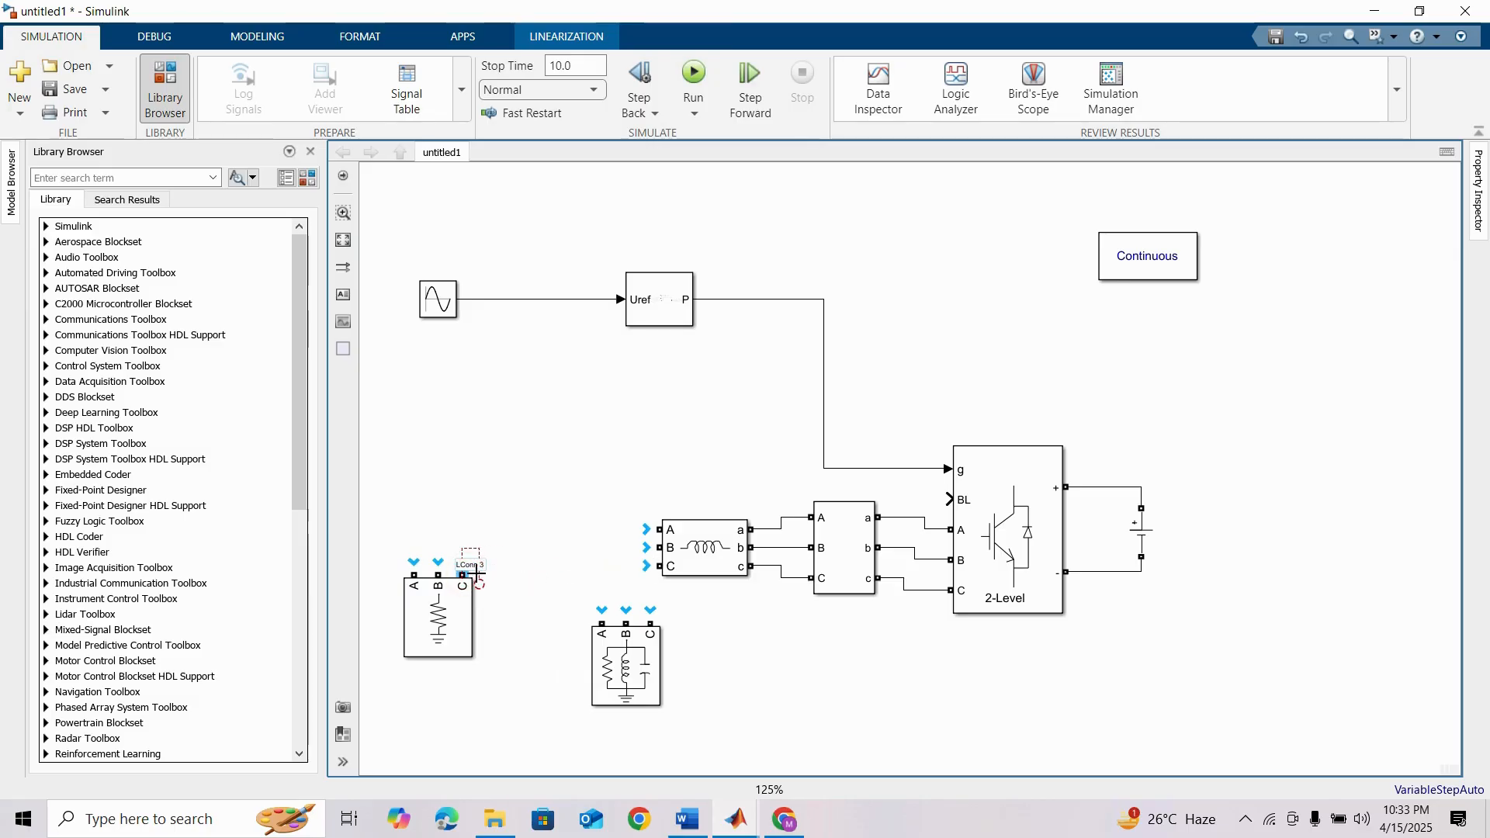
drag(476, 572, 475, 572)
drag(827, 539, 551, 548)
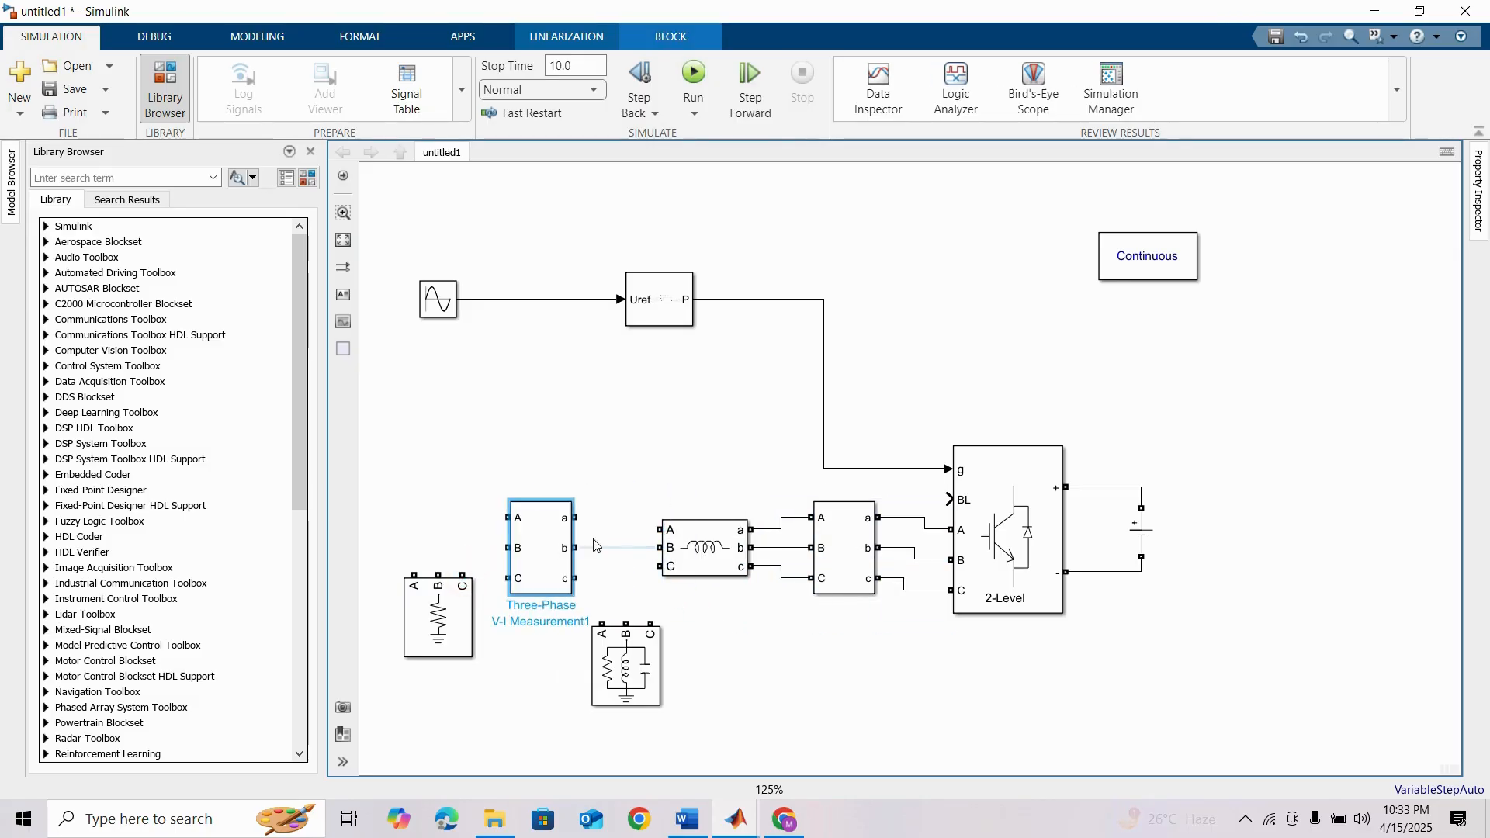
Step: Change the copied V-I Measurement block's voltage signal label to Vabc_load
double_click(549, 575)
click(696, 595)
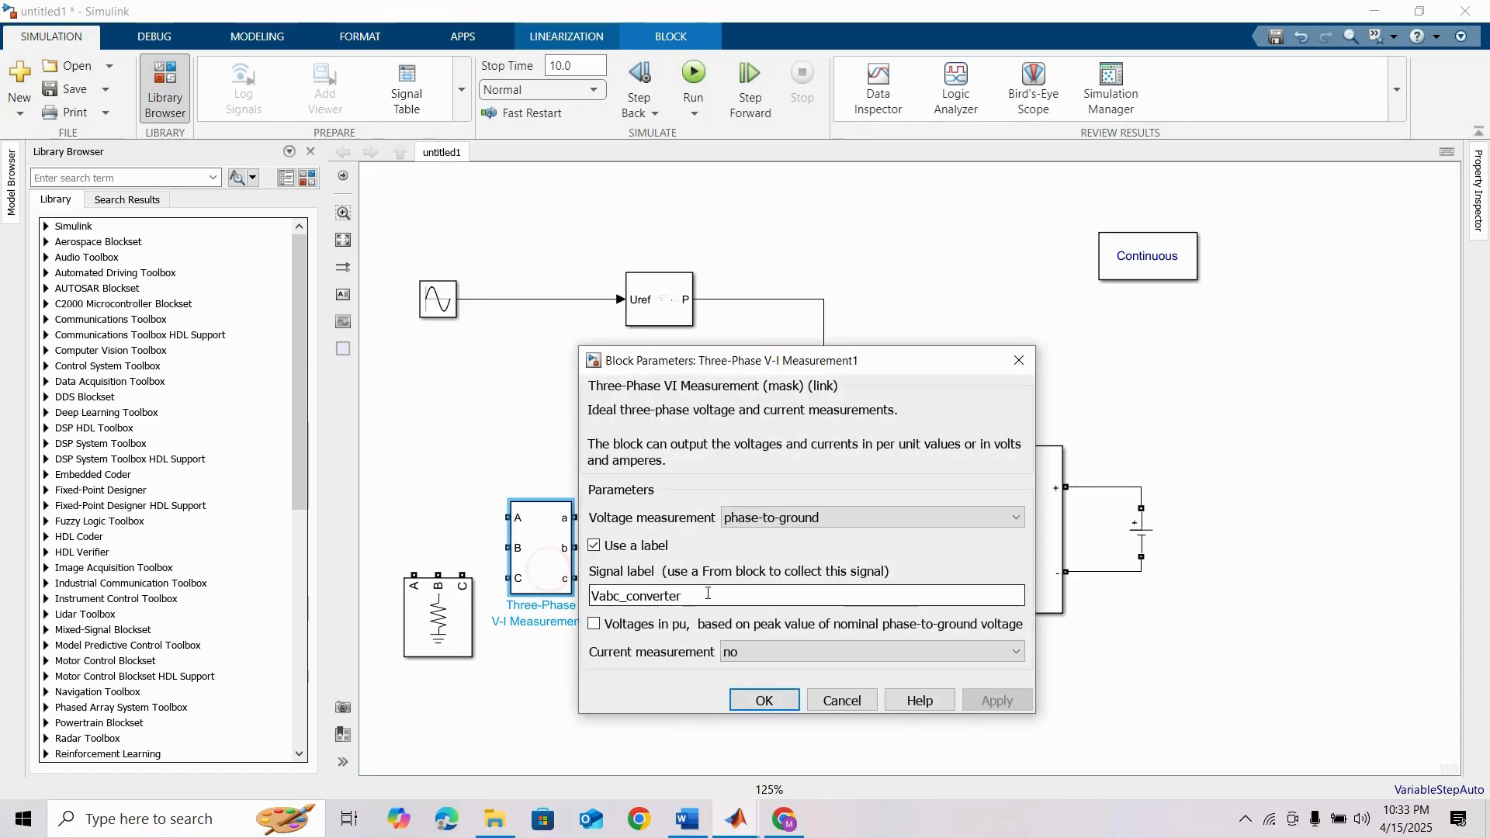
key(BackSpace)
key(BackSpace)
key(BackSpace)
key(BackSpace)
key(BackSpace)
key(BackSpace)
key(BackSpace)
key(BackSpace)
key(BackSpace)
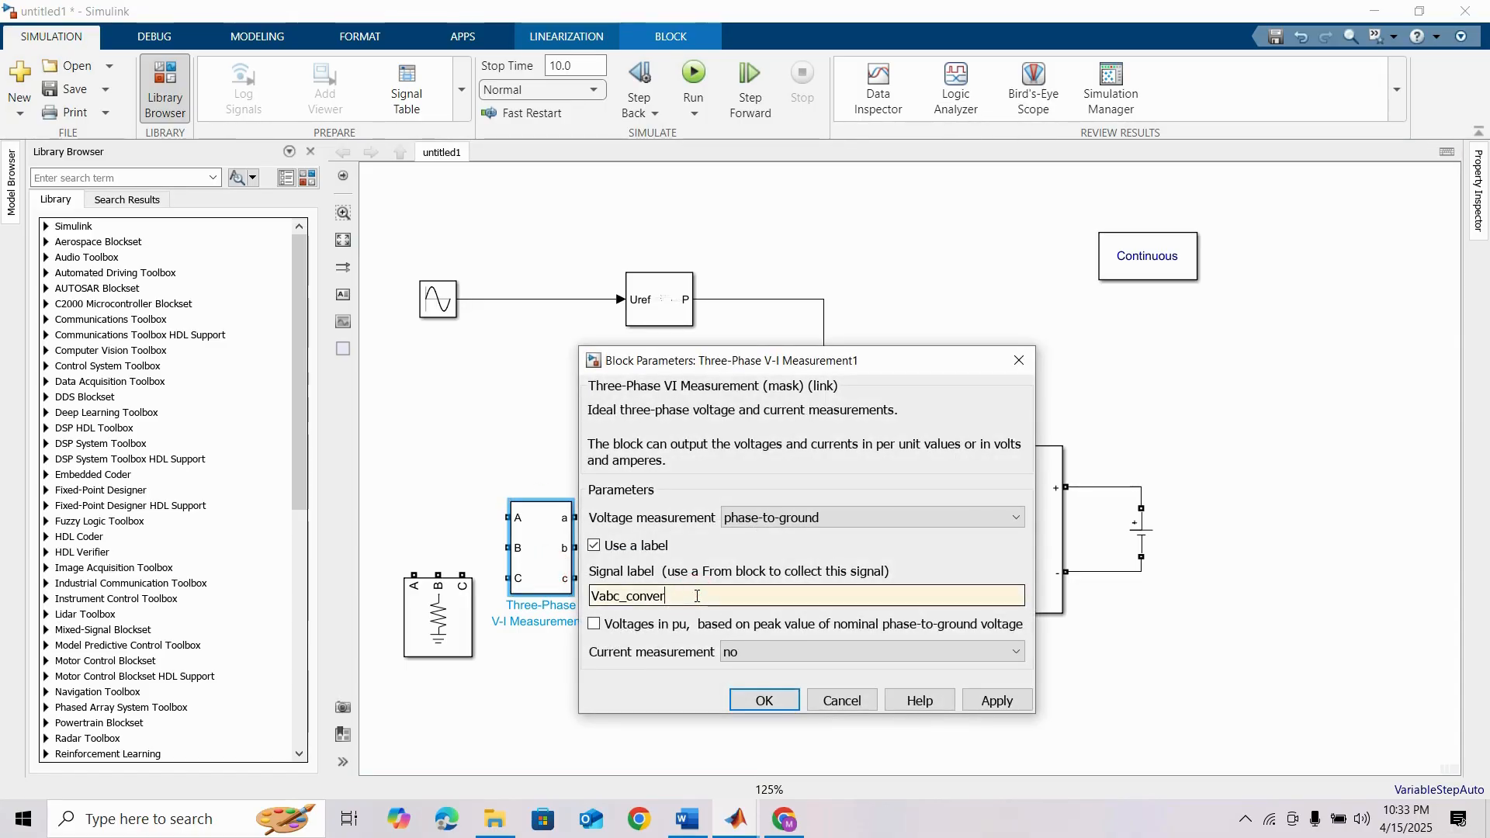
text(load)
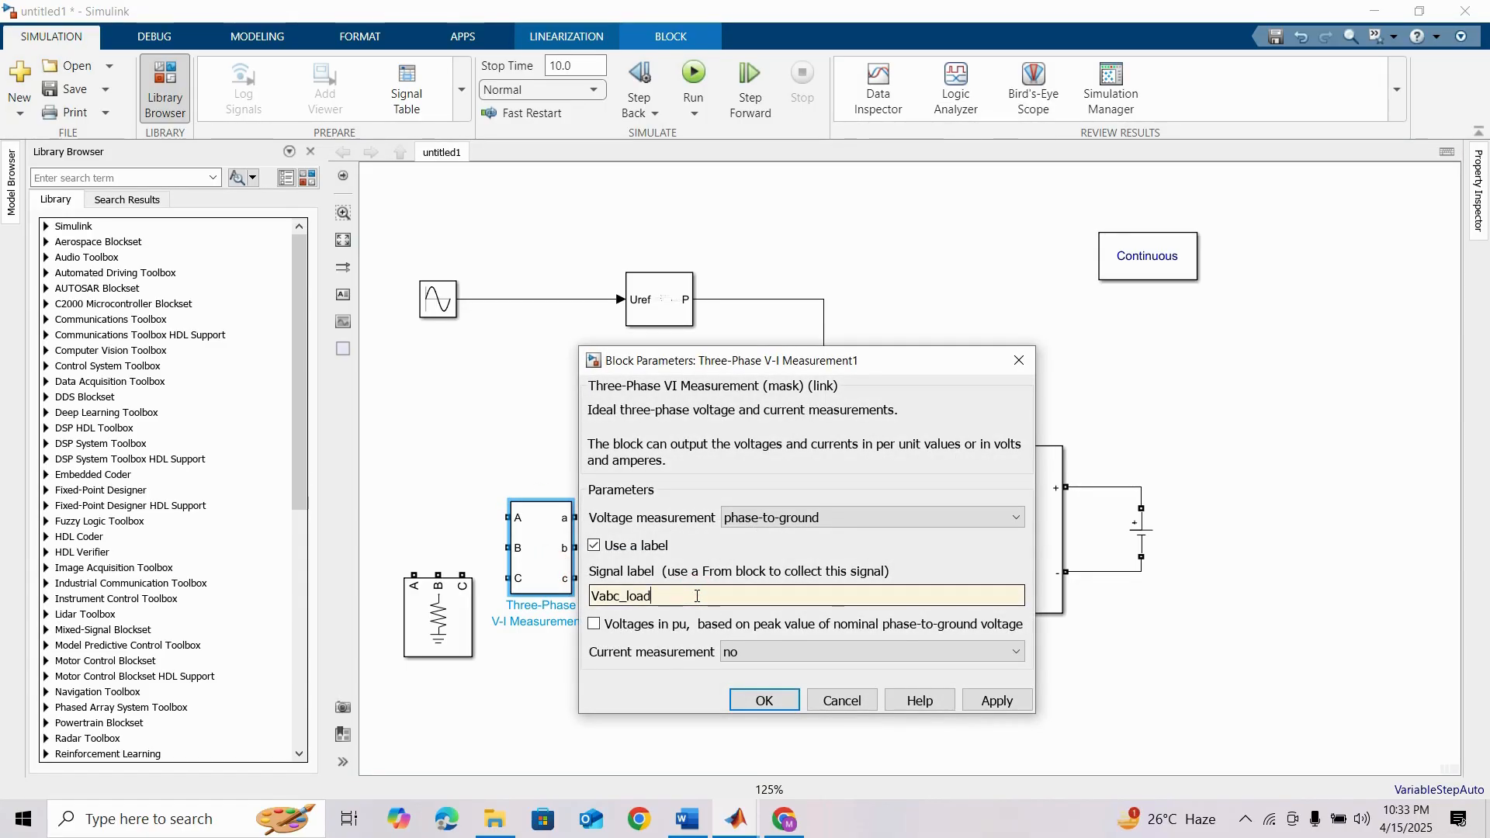
click(780, 707)
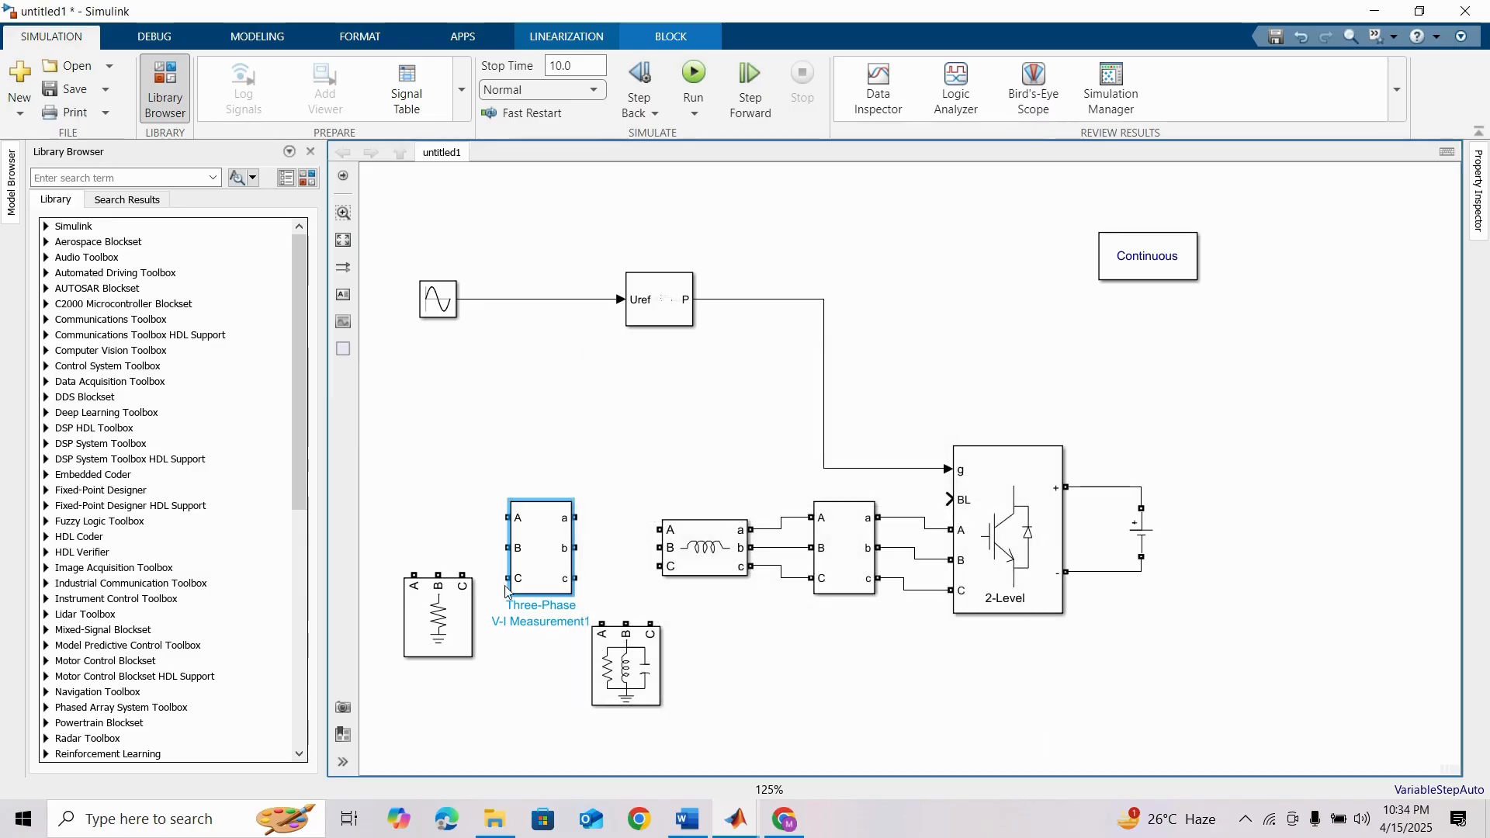
Step: Wire the copied V-I Measurement's A, B, C terminals to the series load and its a, b, c terminals to the inductor branch's A, B, C
click(462, 566)
drag(505, 572, 507, 575)
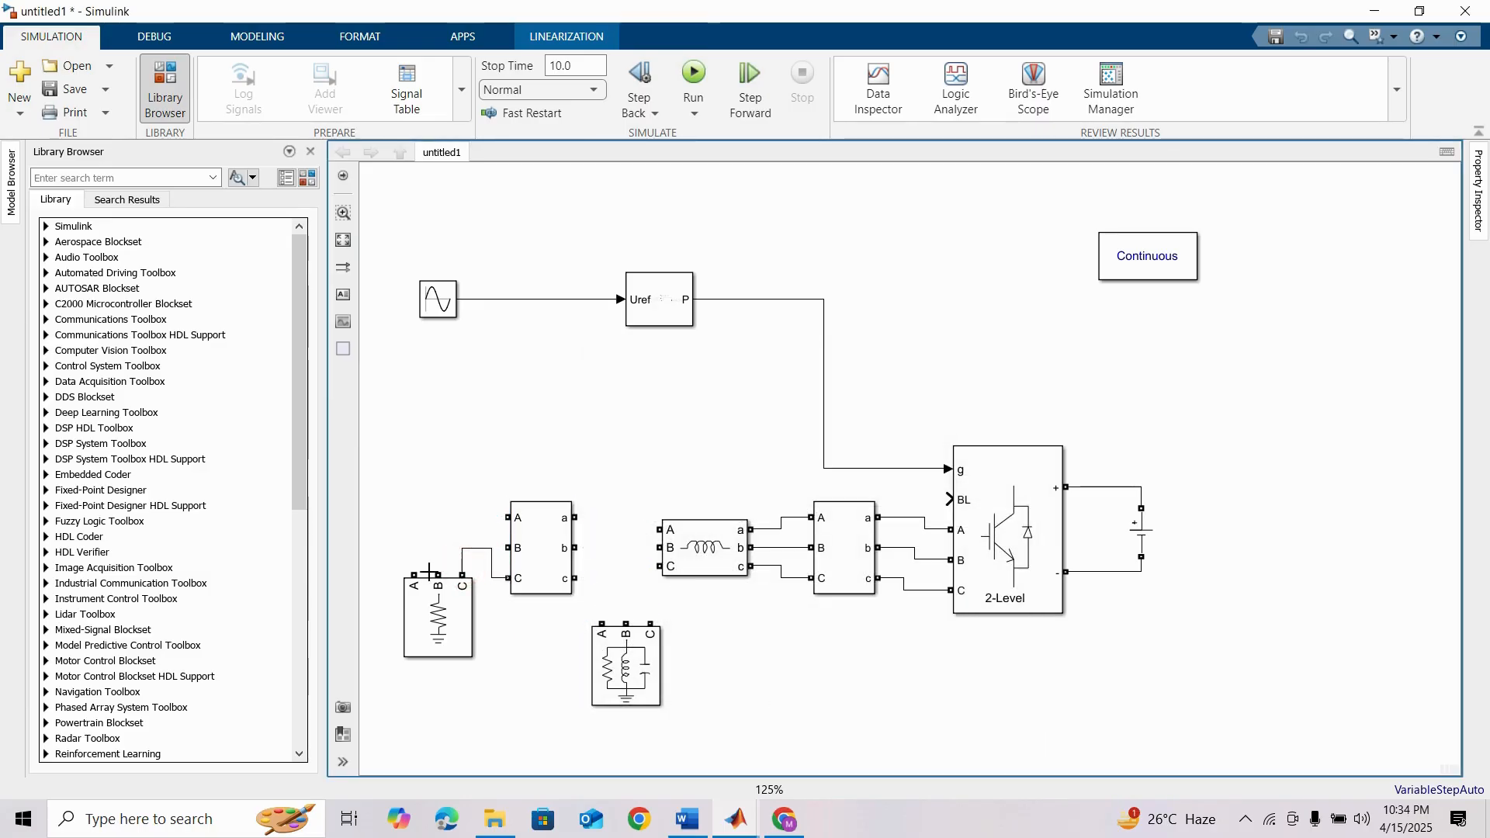
drag(414, 575, 508, 518)
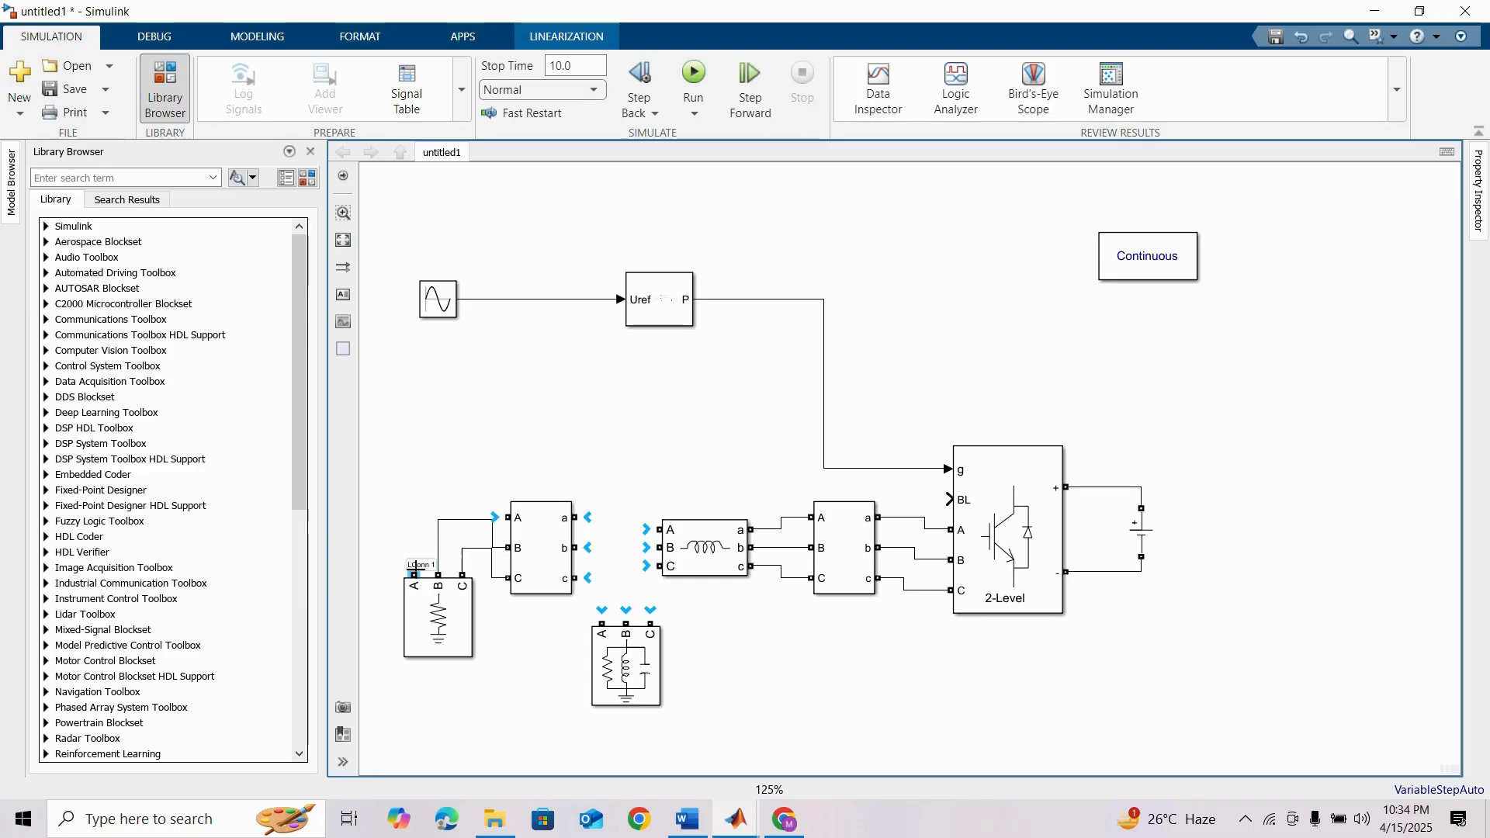
drag(414, 574, 659, 529)
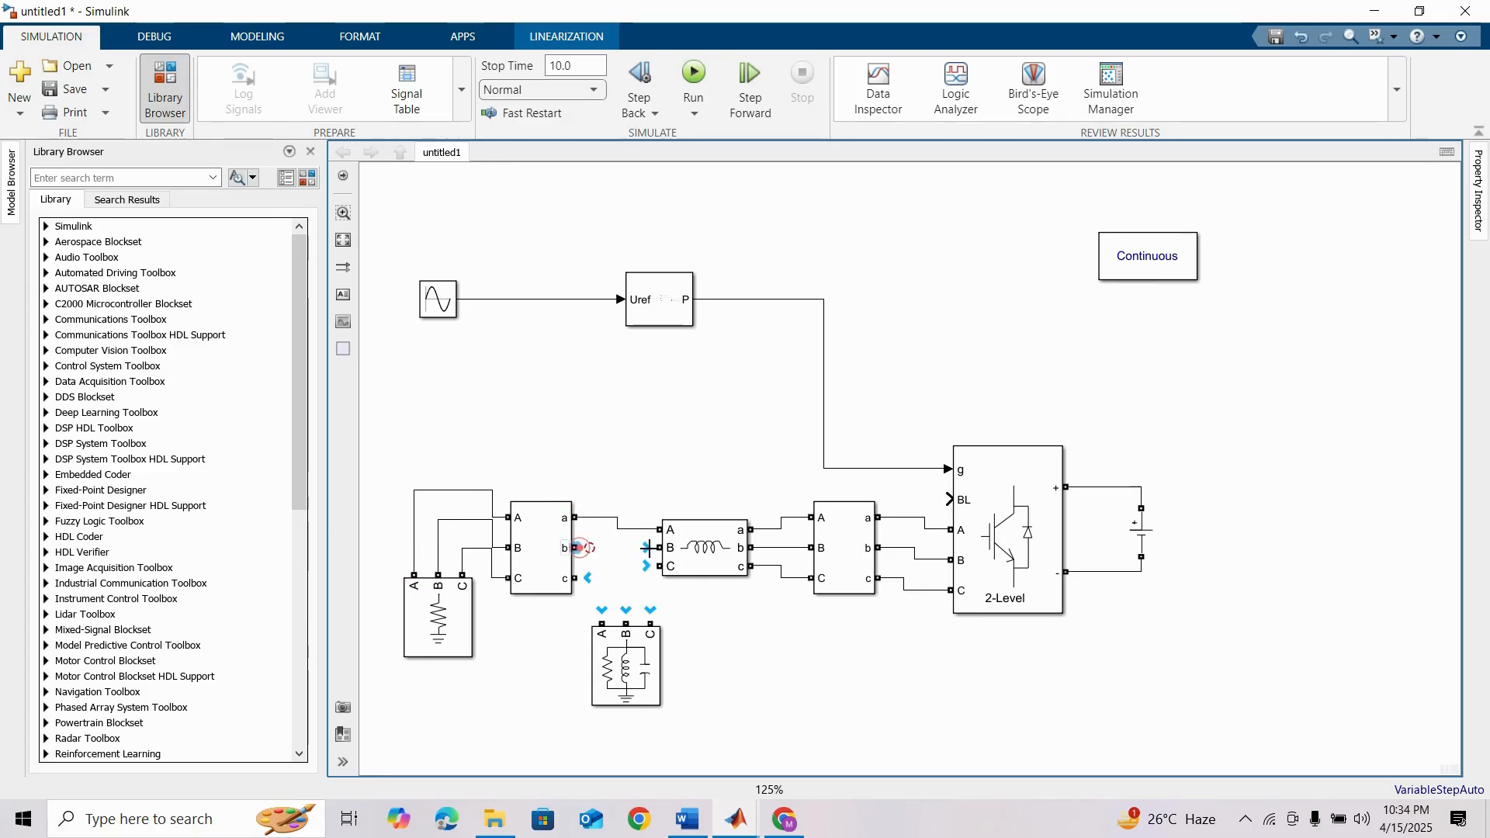
drag(574, 547, 659, 547)
drag(574, 578, 659, 567)
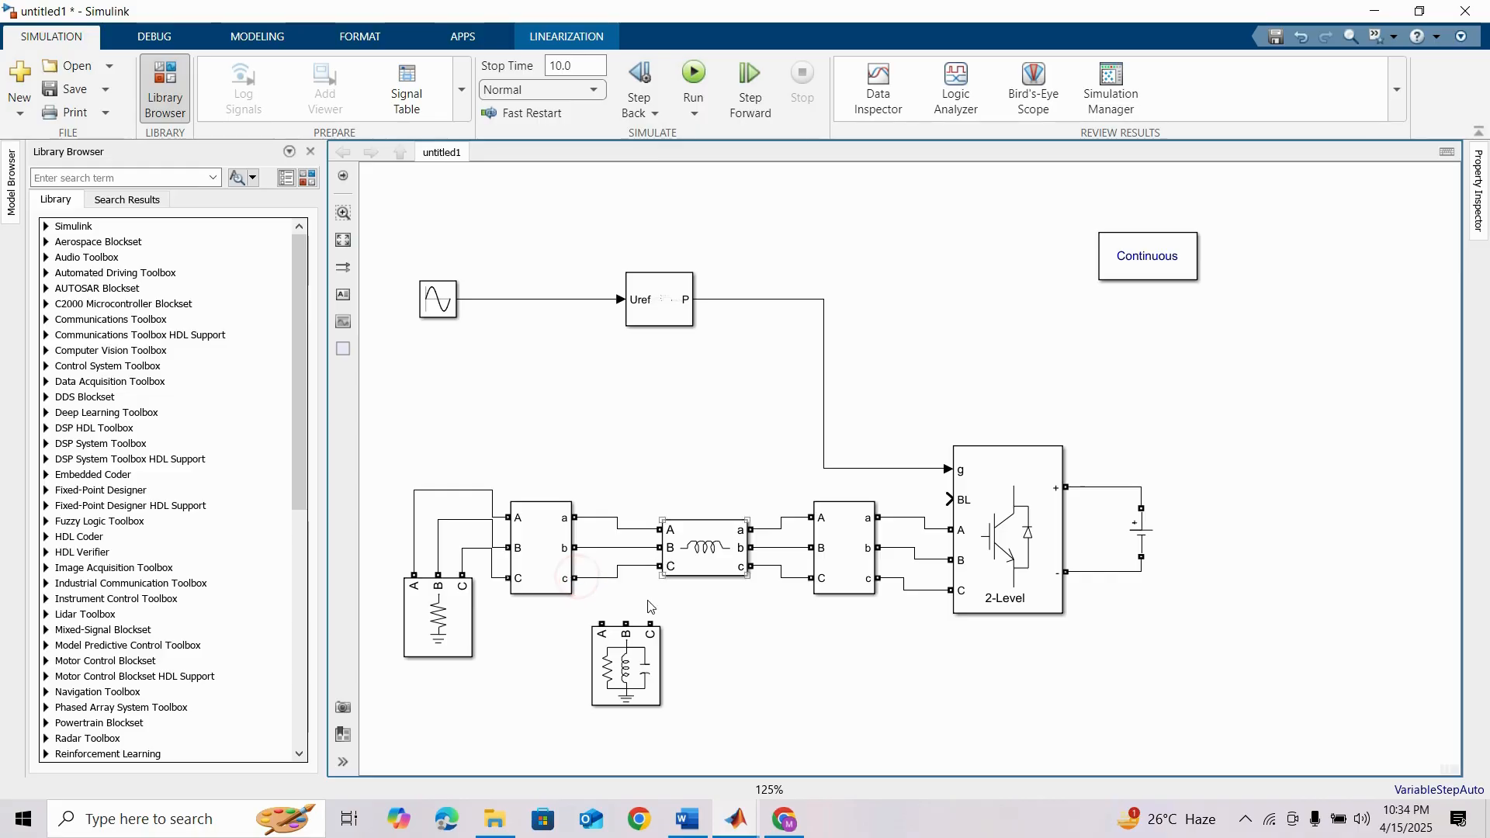
Step: Move the Three-Phase Parallel RLC Load slightly down and set its nominal voltage to 150 Vrms and frequency to 50 Hz
drag(637, 653, 625, 690)
double_click(625, 690)
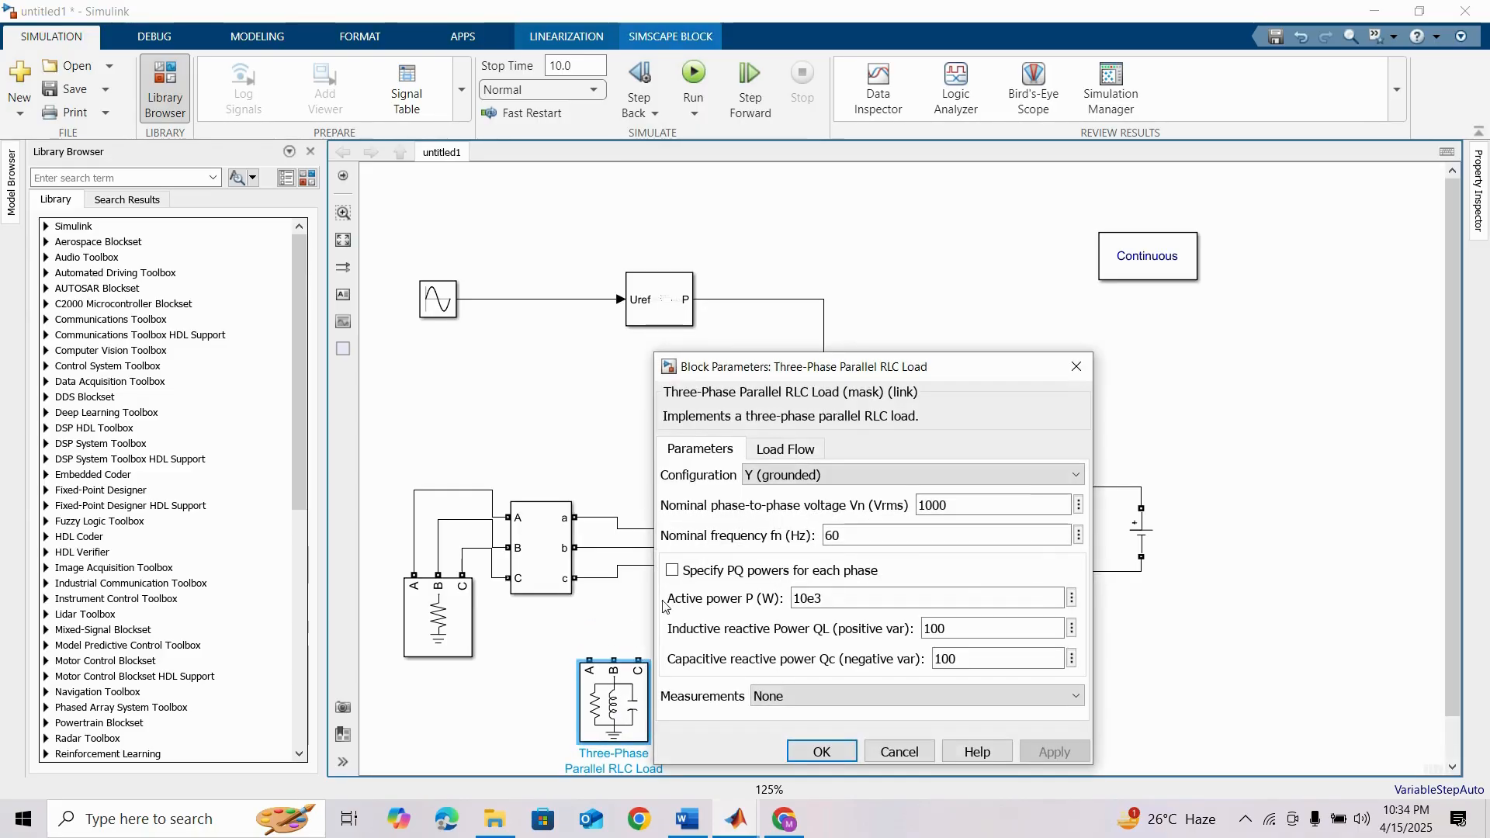
double_click(945, 502)
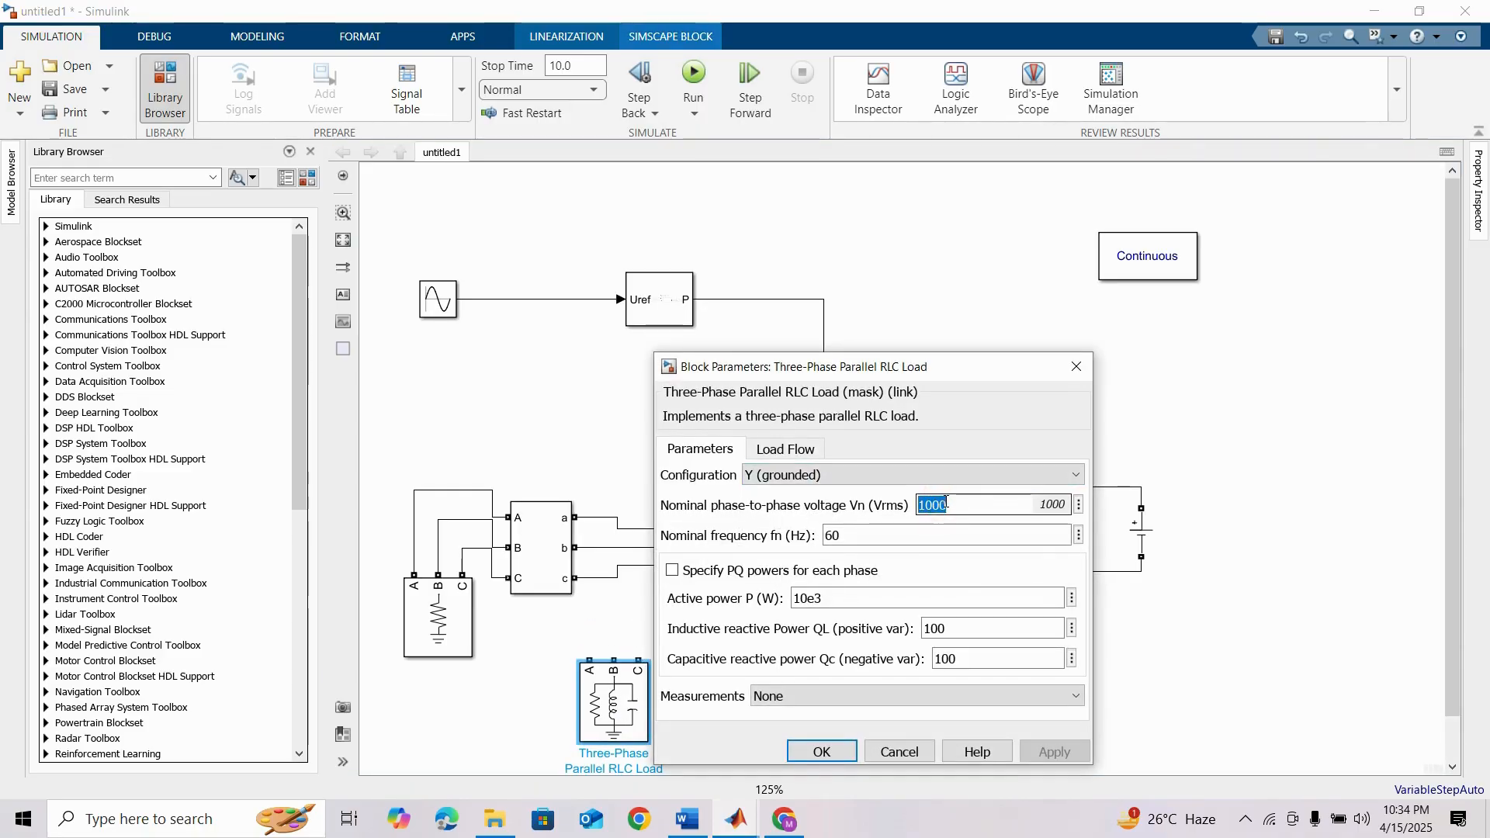
text(150)
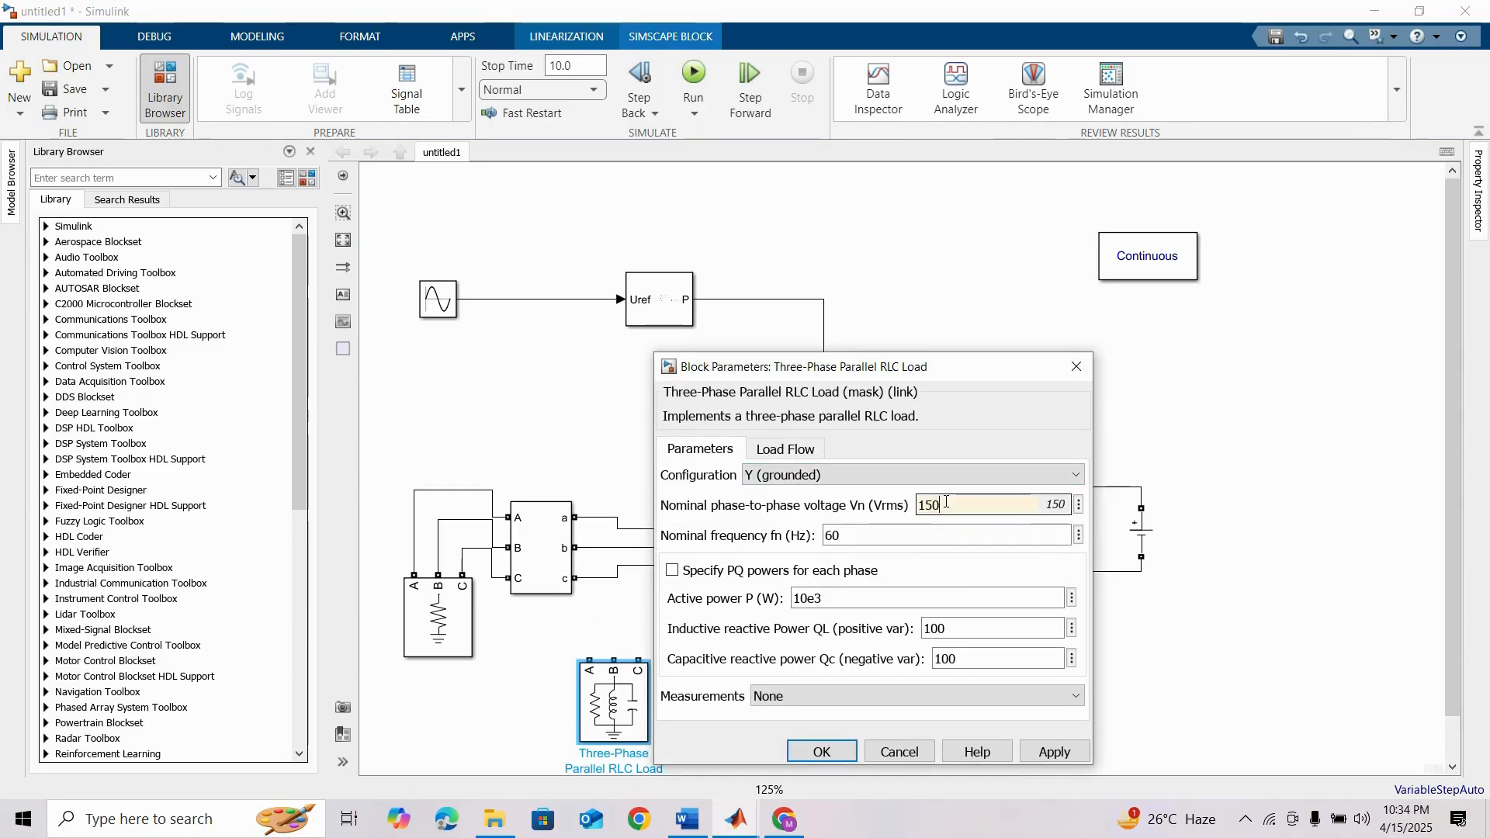
double_click(834, 535)
text(50)
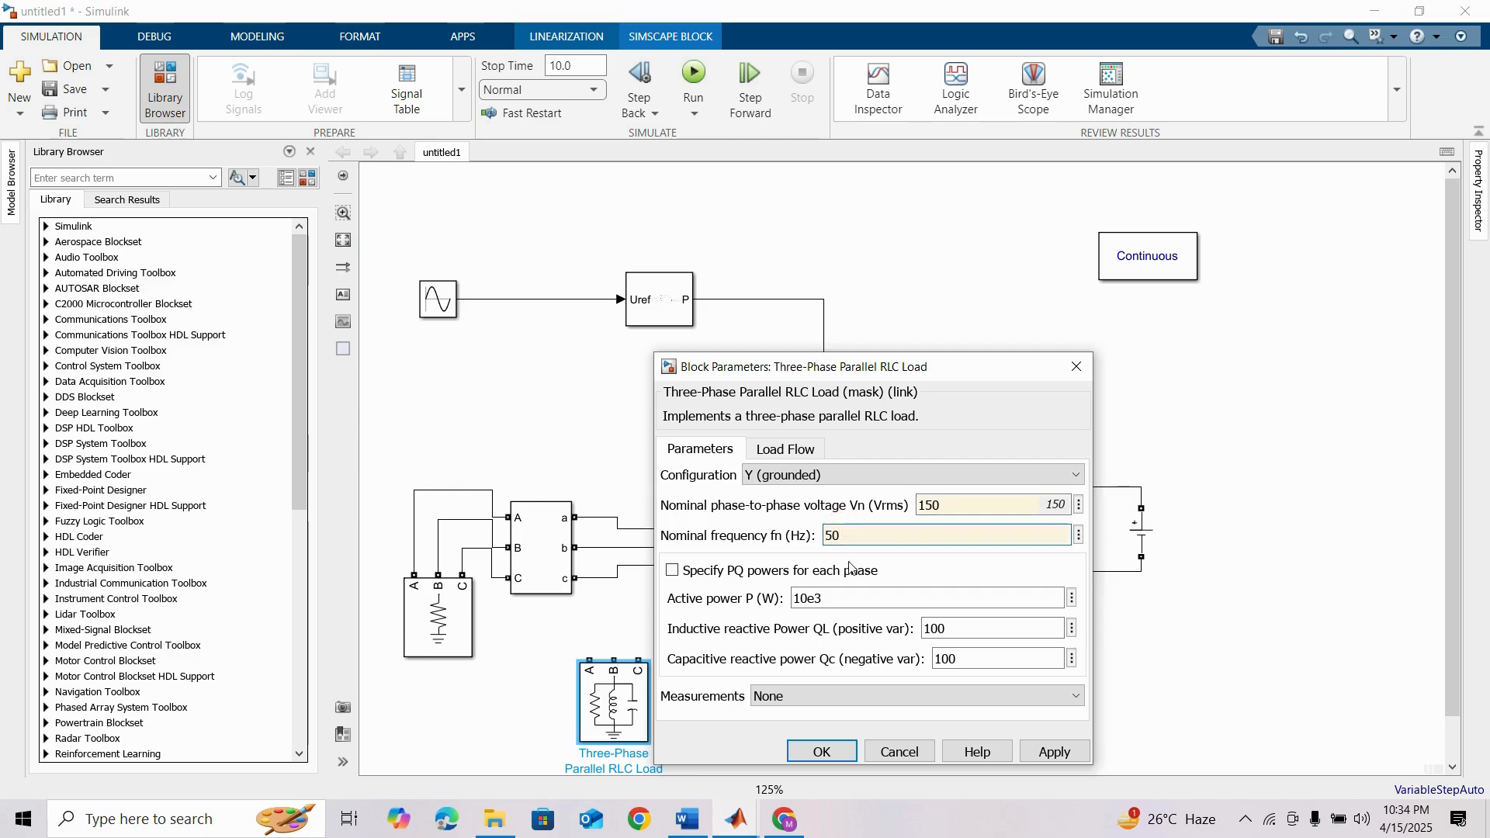
Step: Make the parallel load purely capacitive with active power 0 W, inductive reactive power 0 and capacitive reactive power 3000 var
double_click(822, 599)
text(0)
double_click(932, 627)
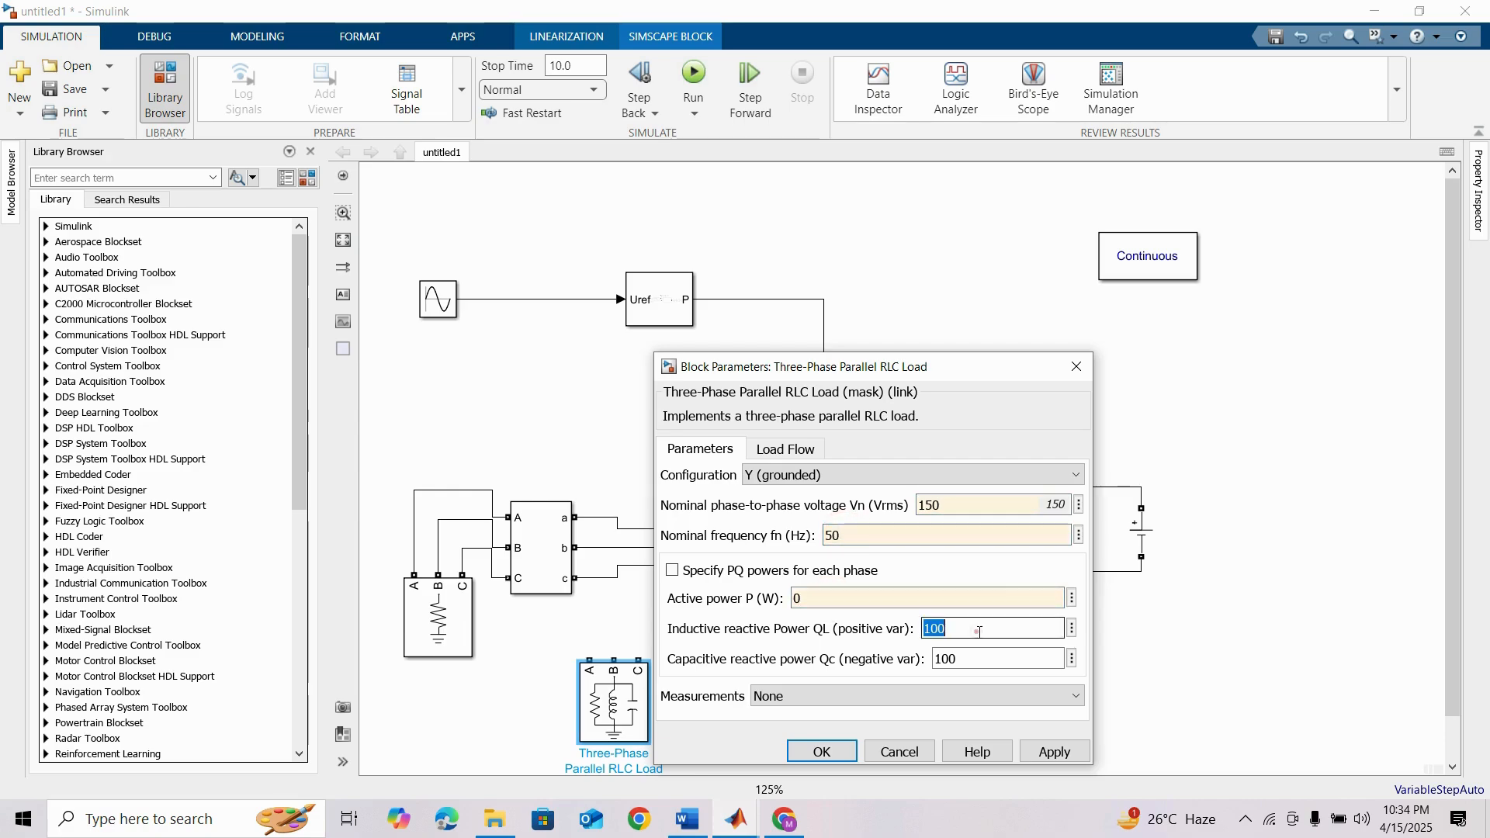
text(0)
double_click(977, 656)
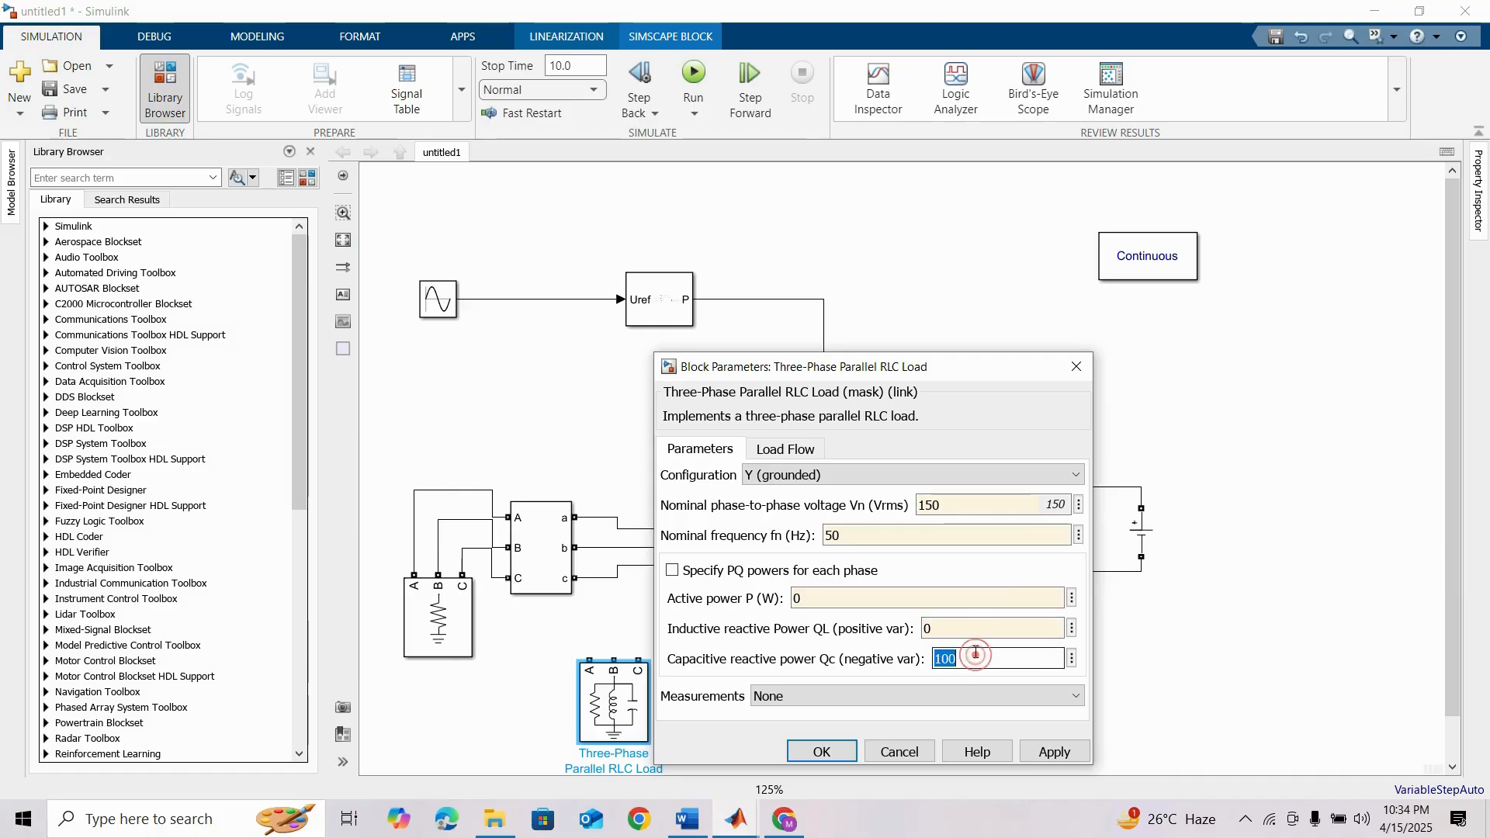
text(300)
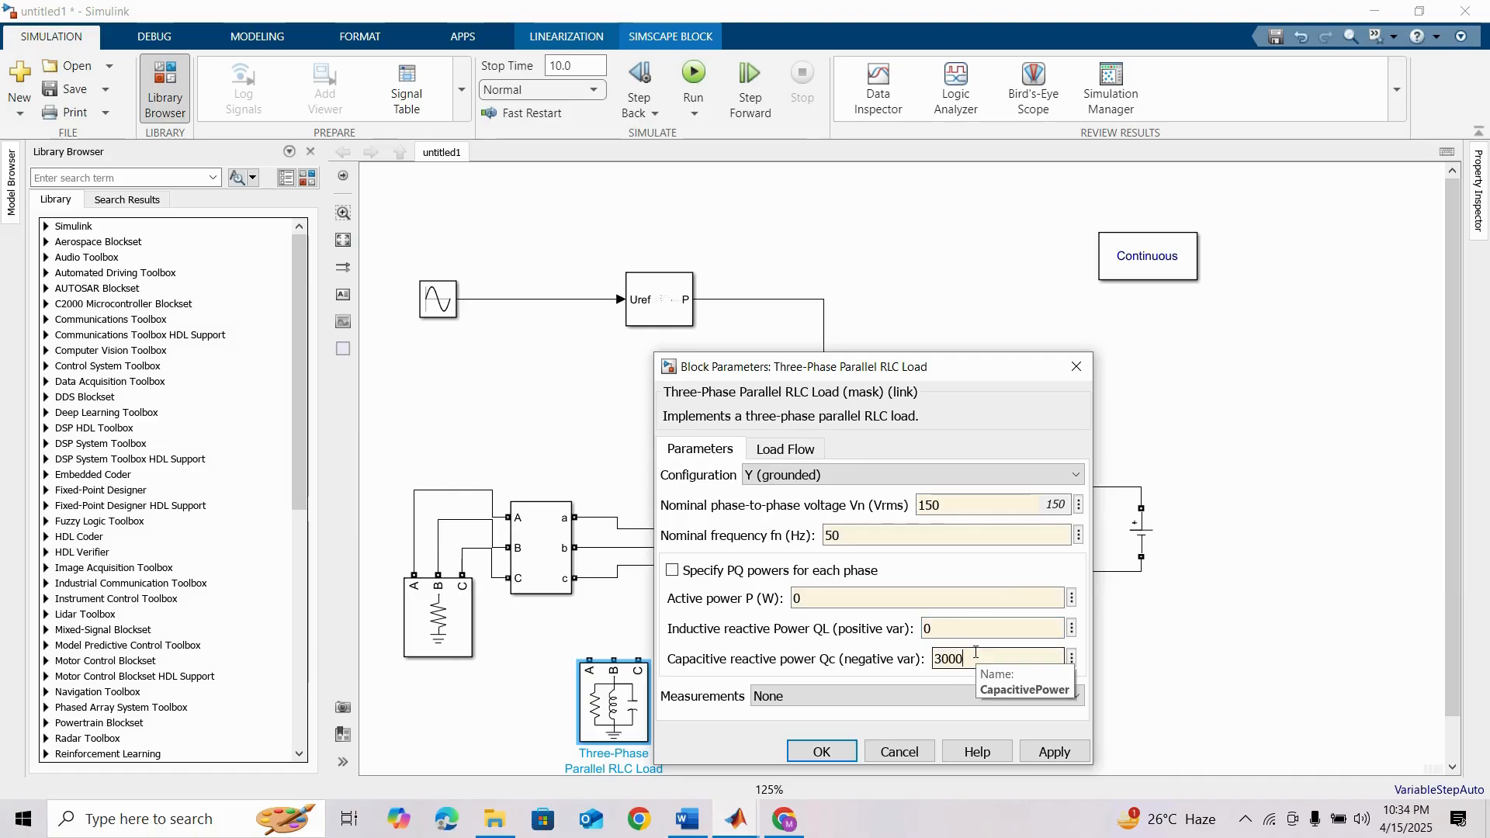
text(0)
click(821, 751)
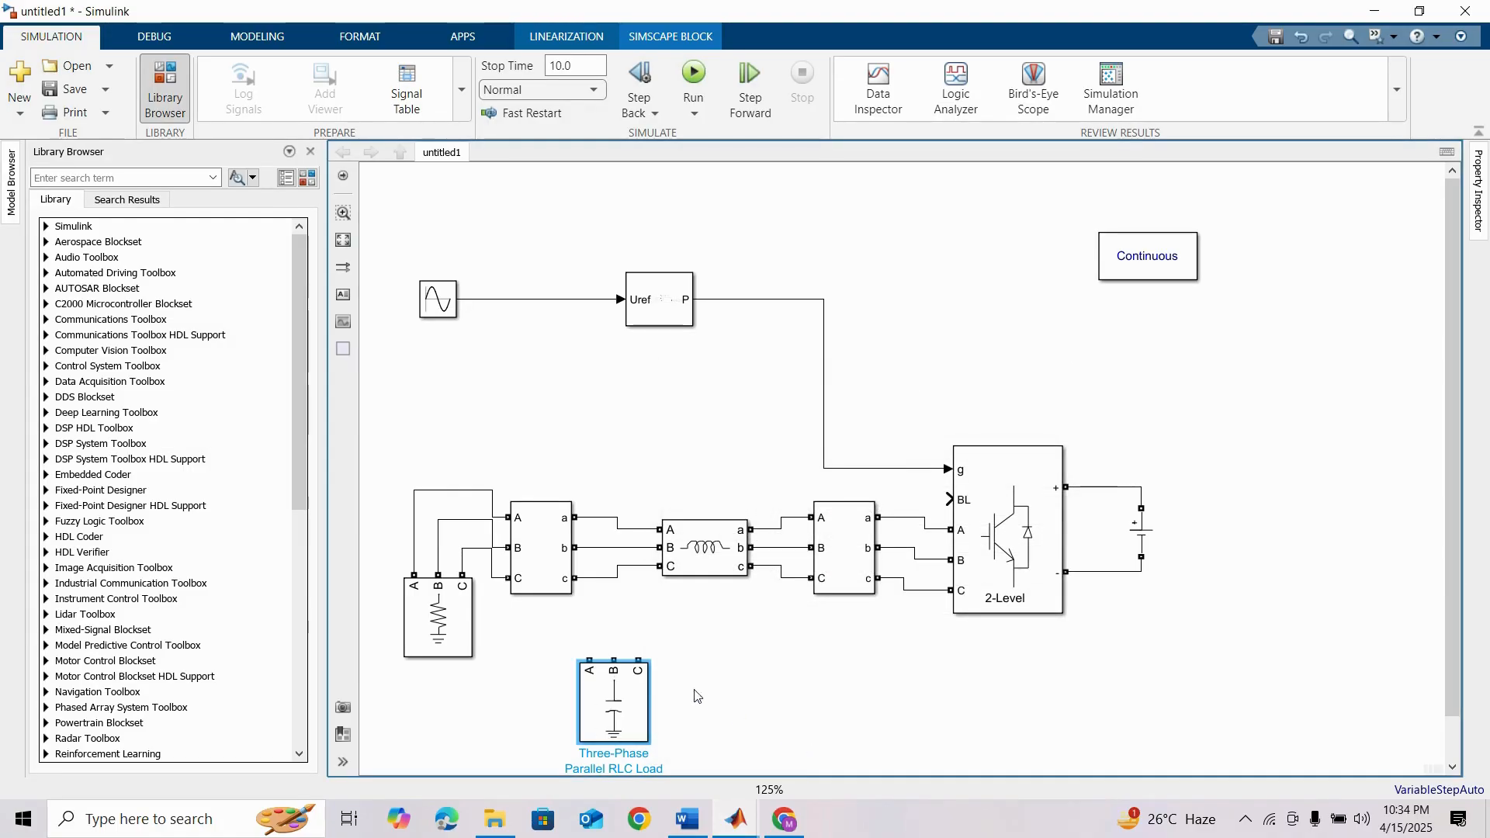
Step: Connect the capacitive load's A, B, C terminals to the corresponding phase lines between the load measurement block and the inductor branch
drag(638, 660, 638, 564)
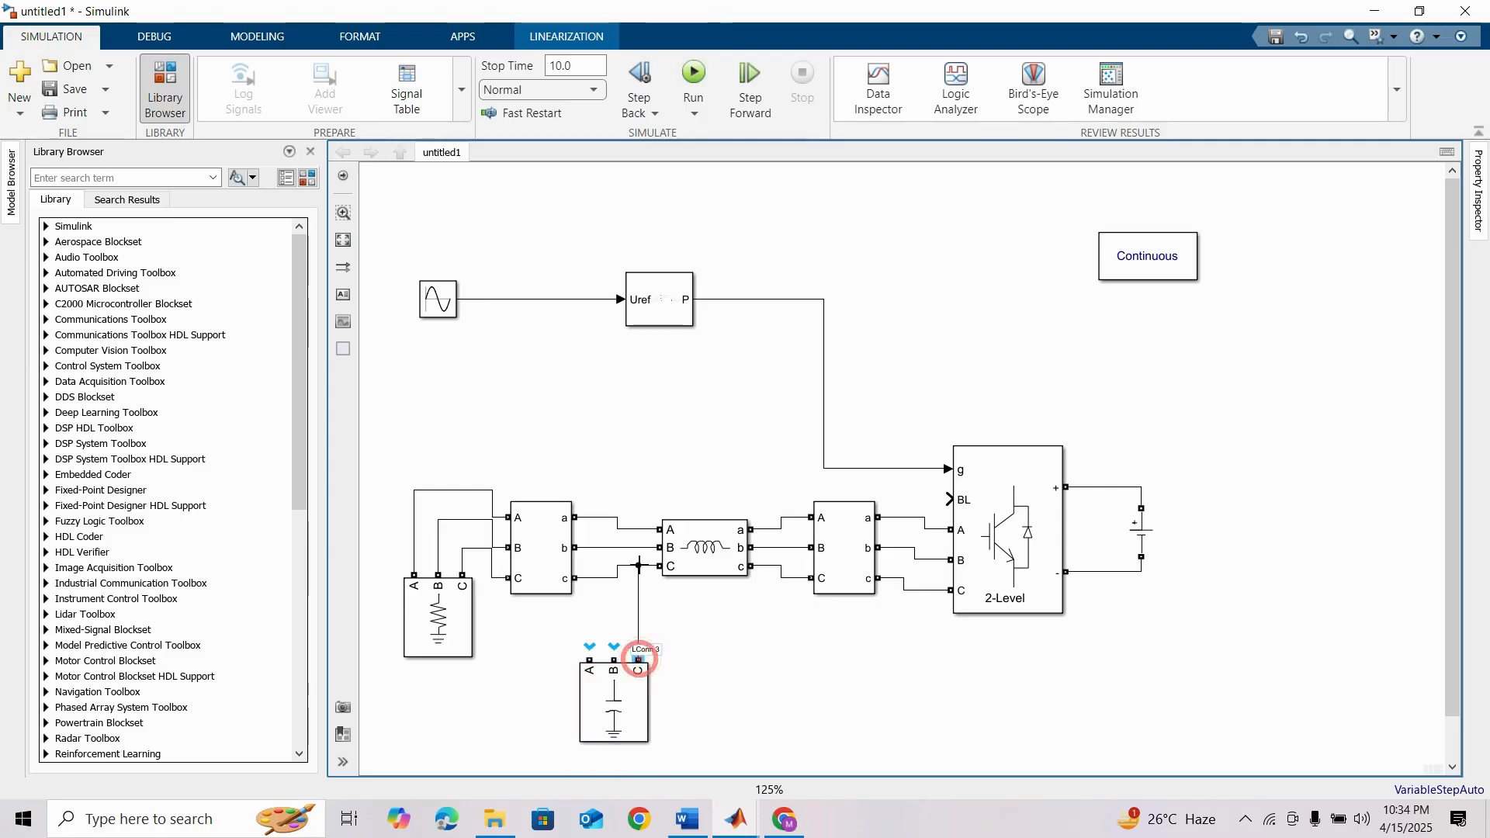
drag(613, 660, 625, 549)
drag(589, 661, 590, 518)
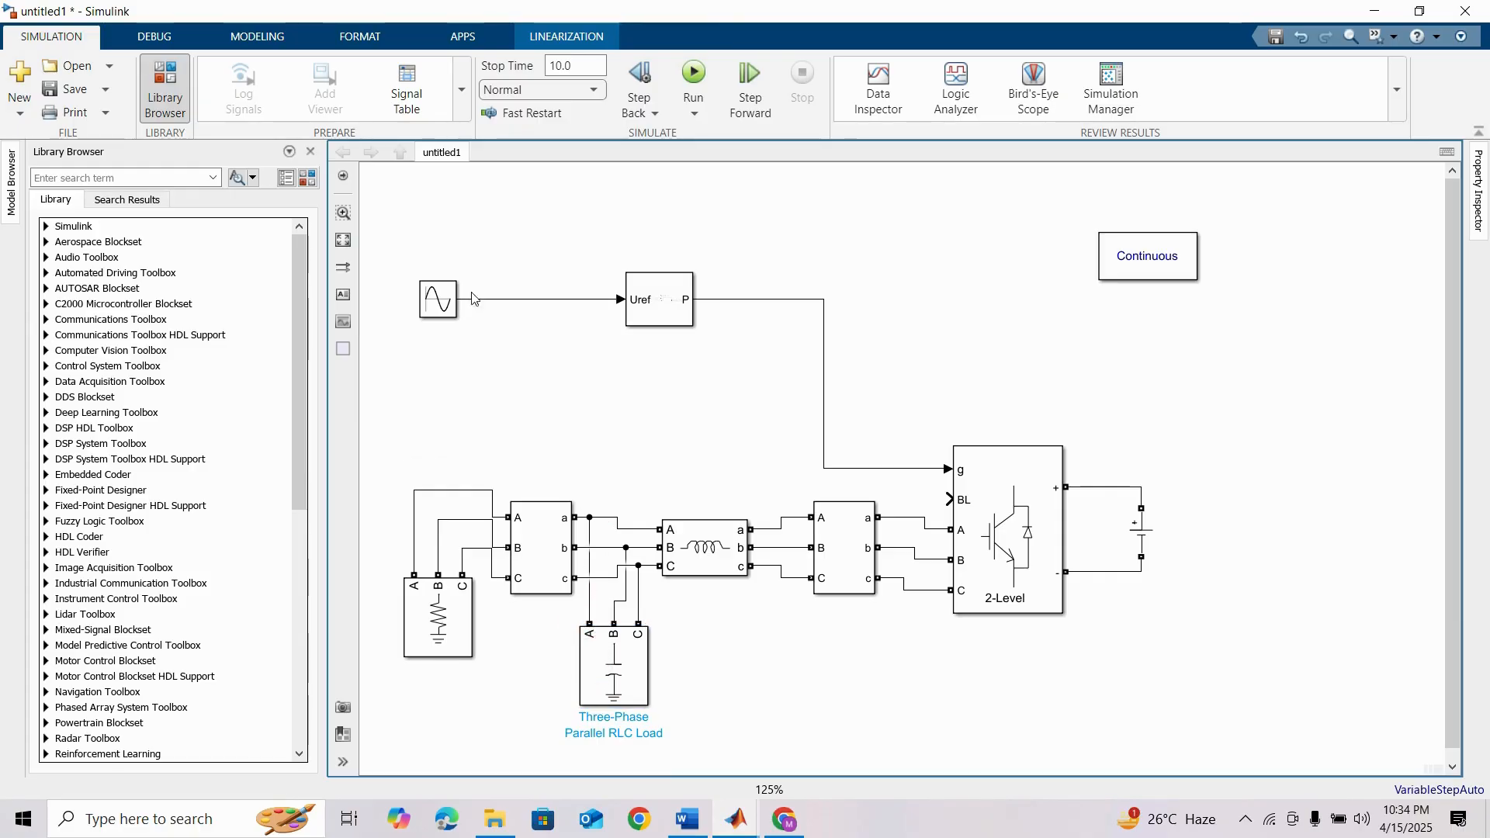
click(344, 239)
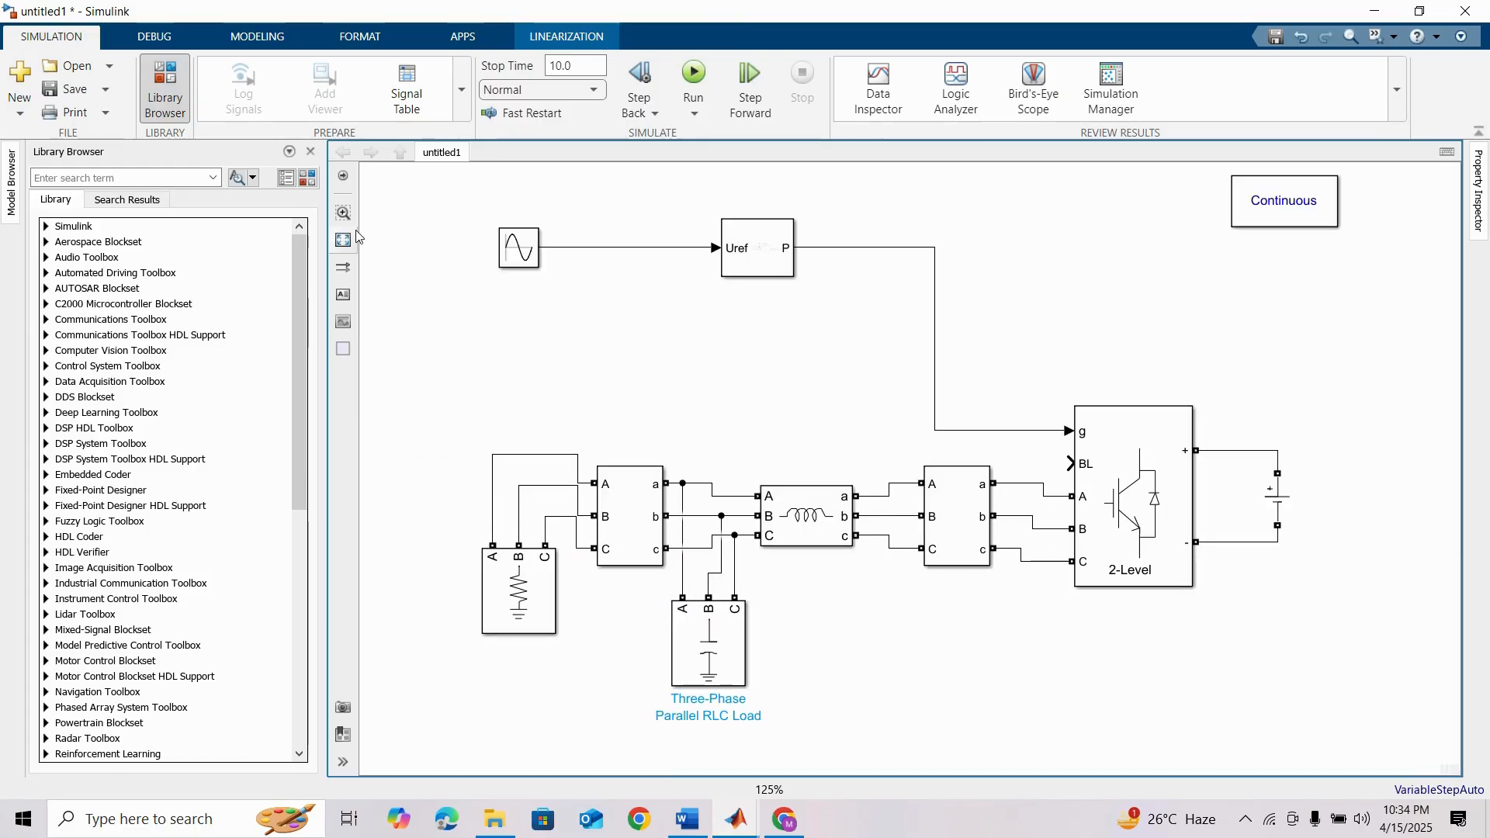
Step: Check the PWM Generator's parameters and run the simulation with a stop time of 0.4
double_click(774, 259)
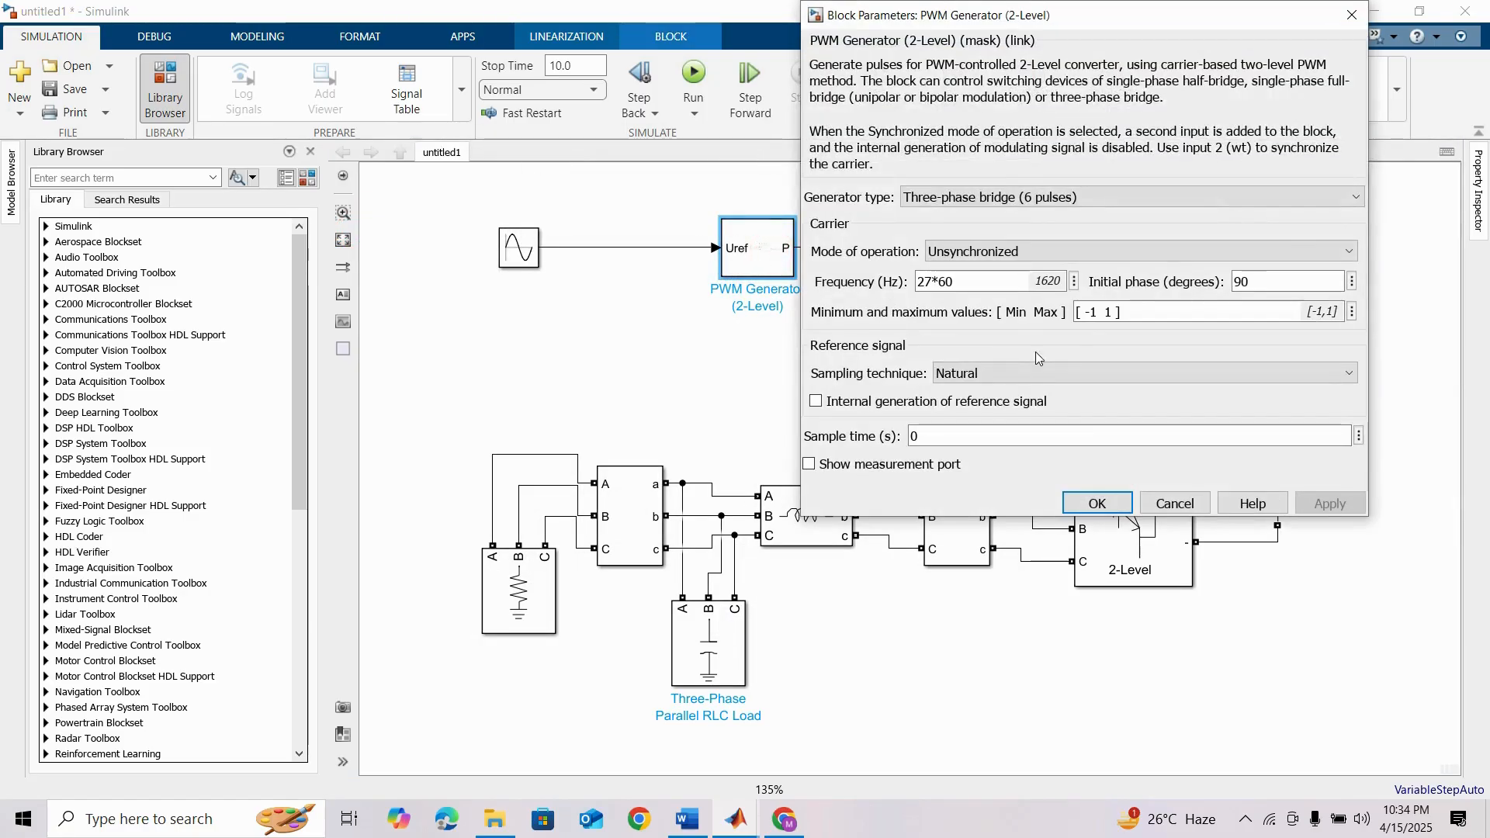
click(1097, 503)
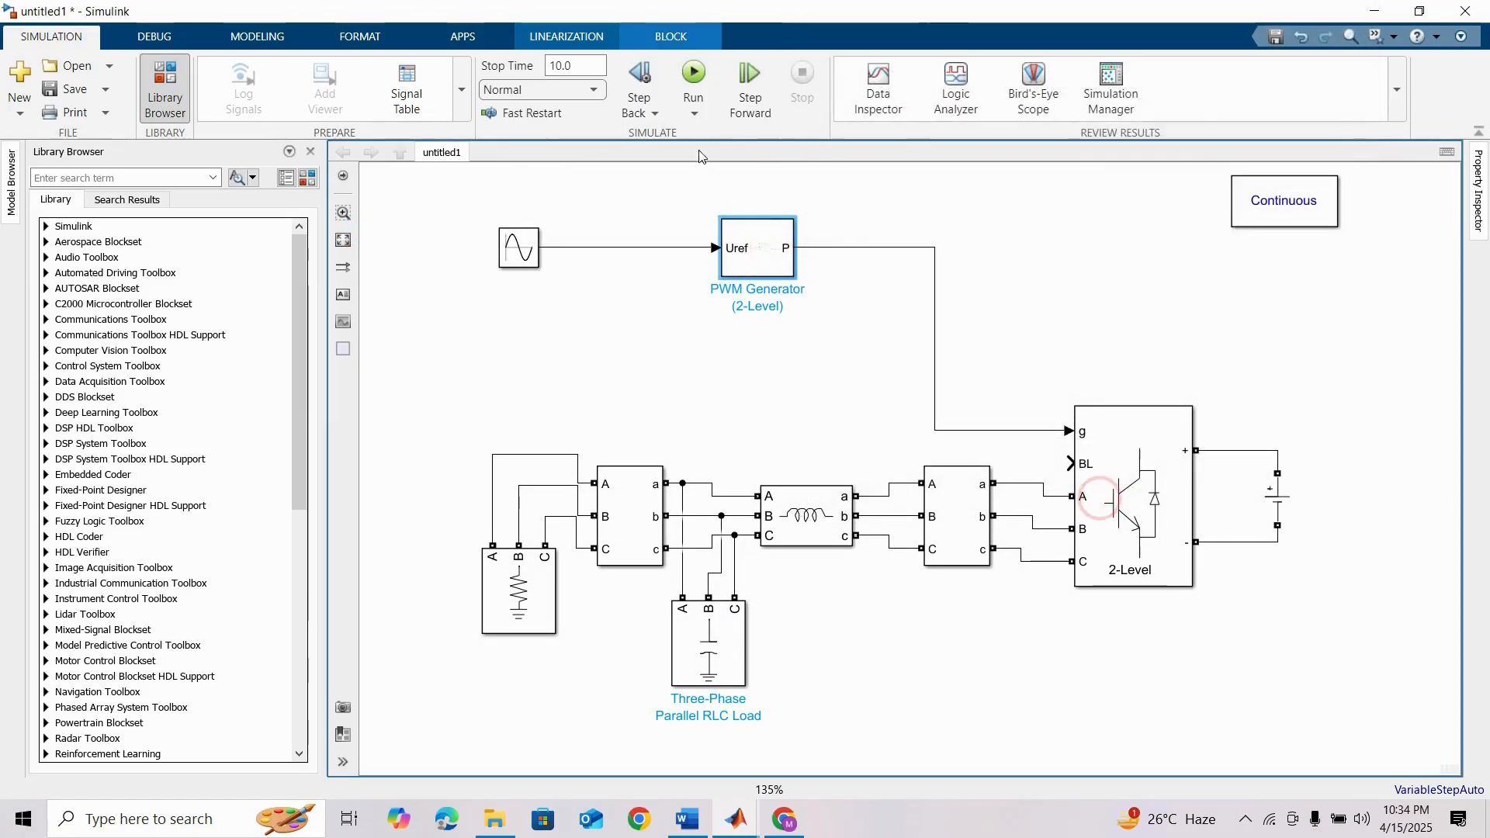
click(574, 67)
text(0)
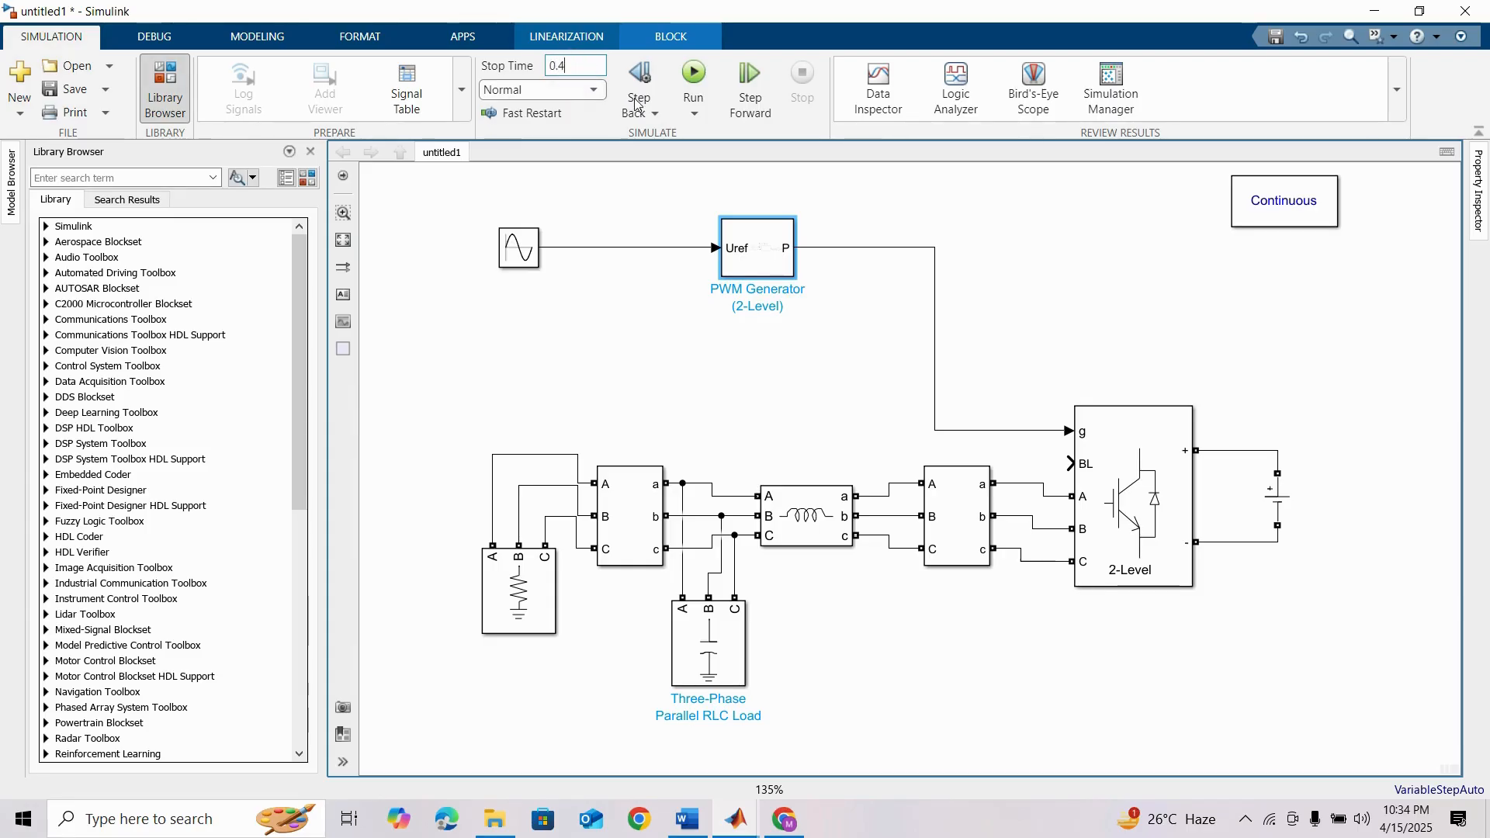
click(687, 80)
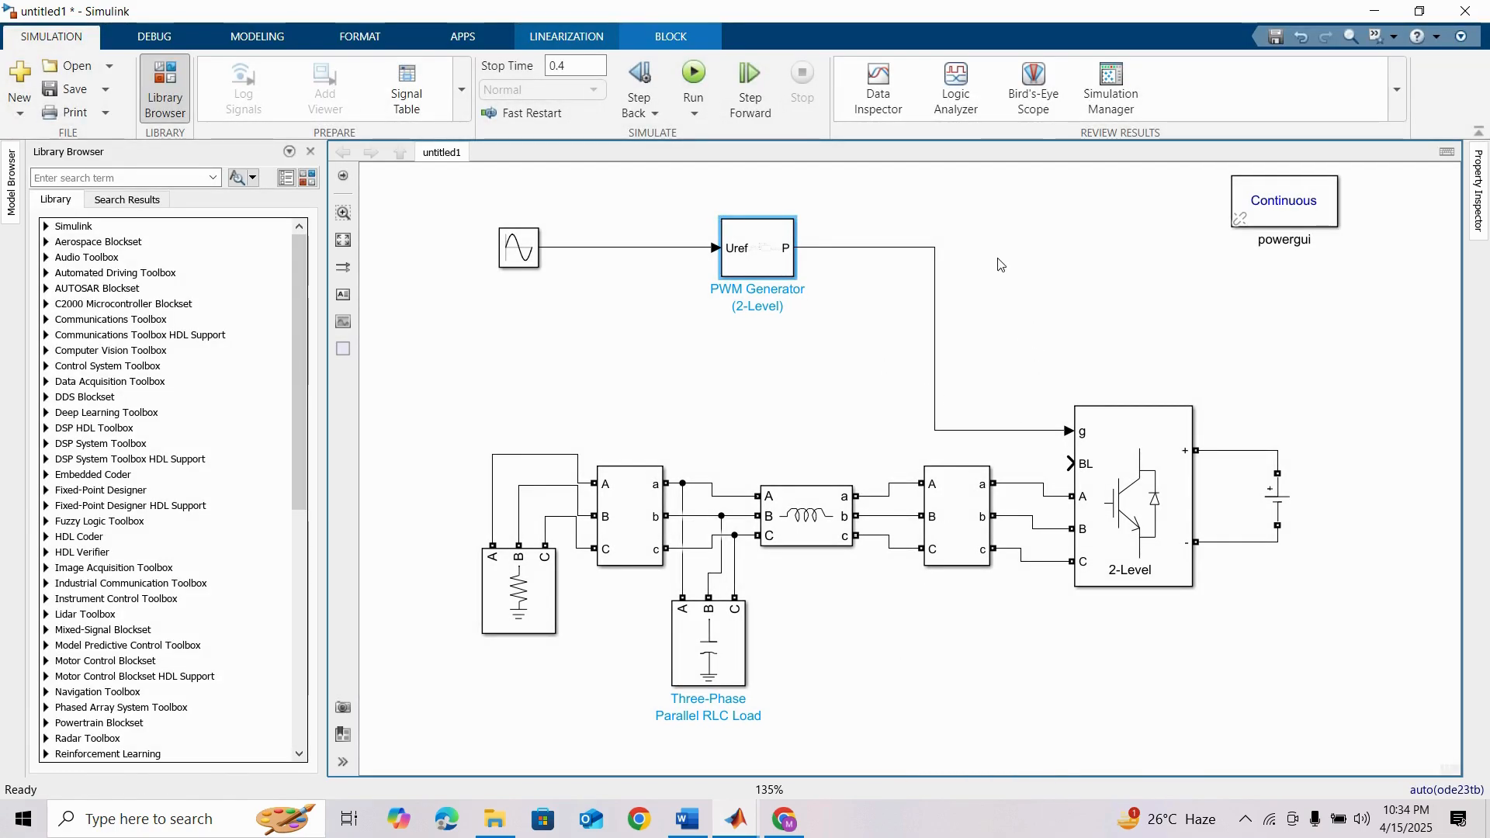
Step: Add a Scope from the Simulink Sinks library below the two-level converter
click(318, 180)
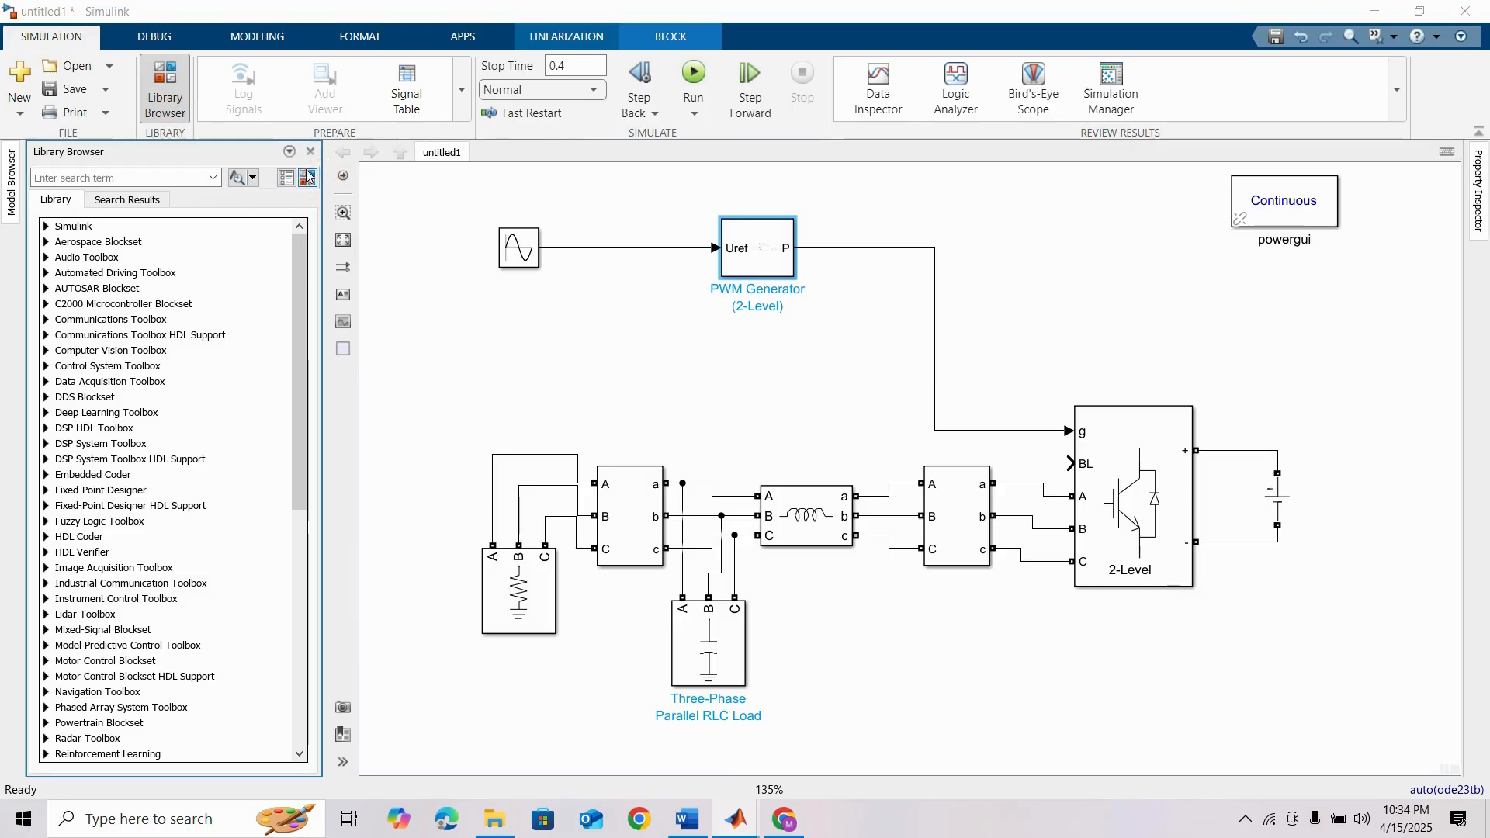
scroll(95, 294, up, 15)
scroll(95, 293, up, 2)
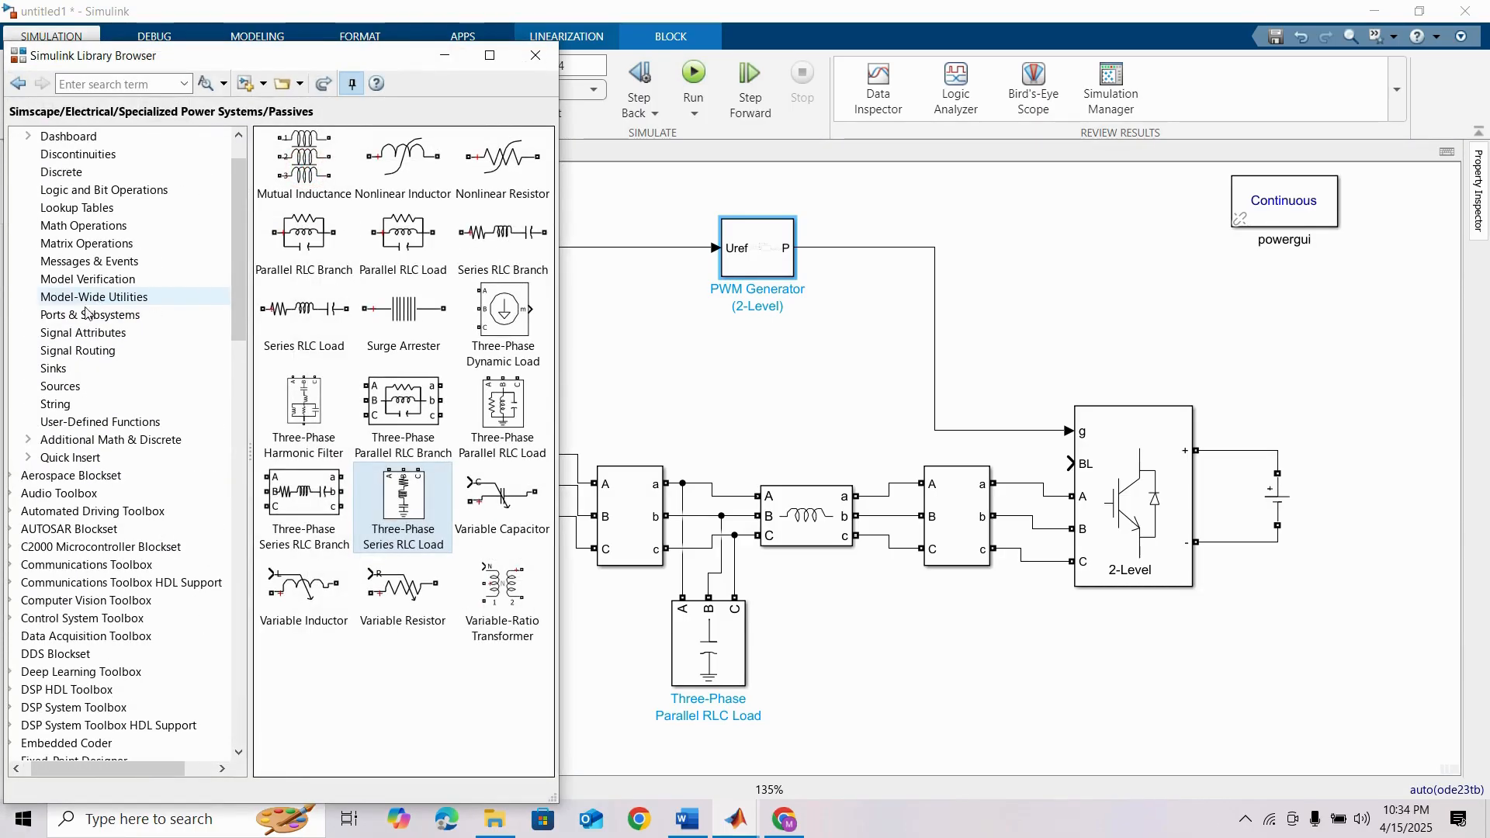
click(56, 368)
drag(493, 259, 1094, 675)
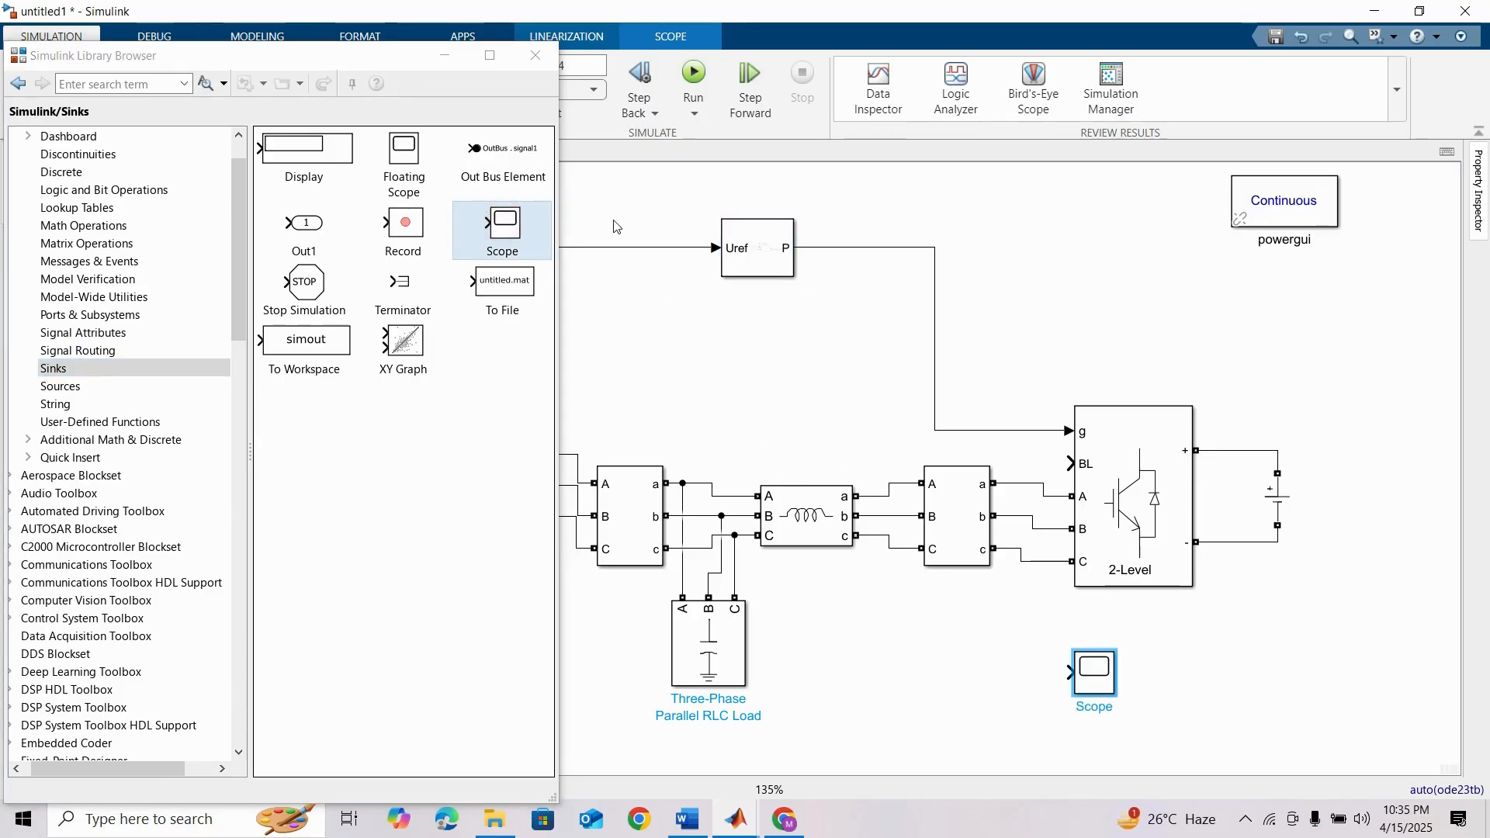
Step: Add a From block beside the Scope and connect its output to the Scope's input
click(536, 55)
double_click(923, 684)
text(f)
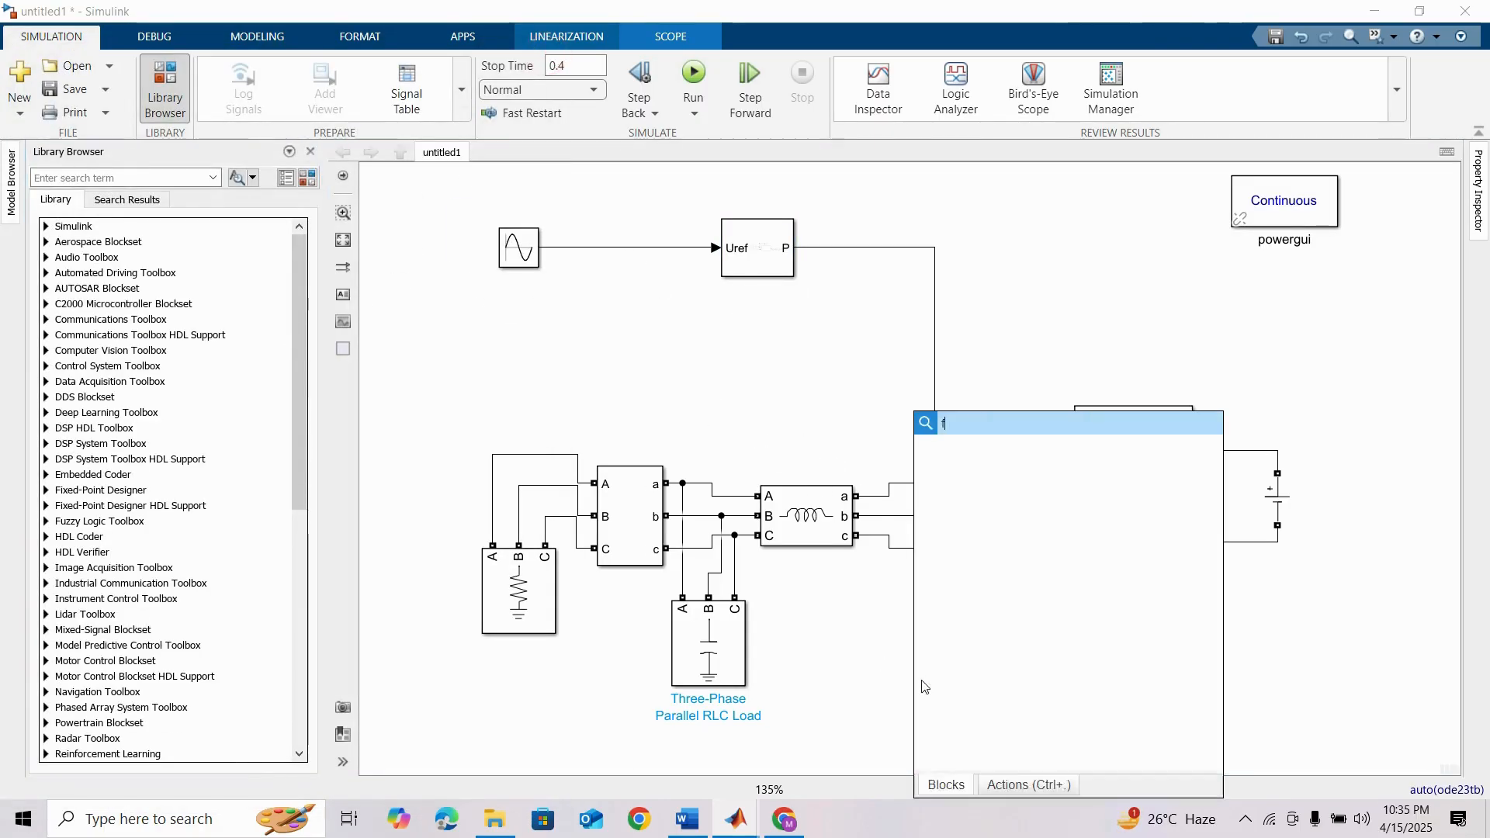
text(rom)
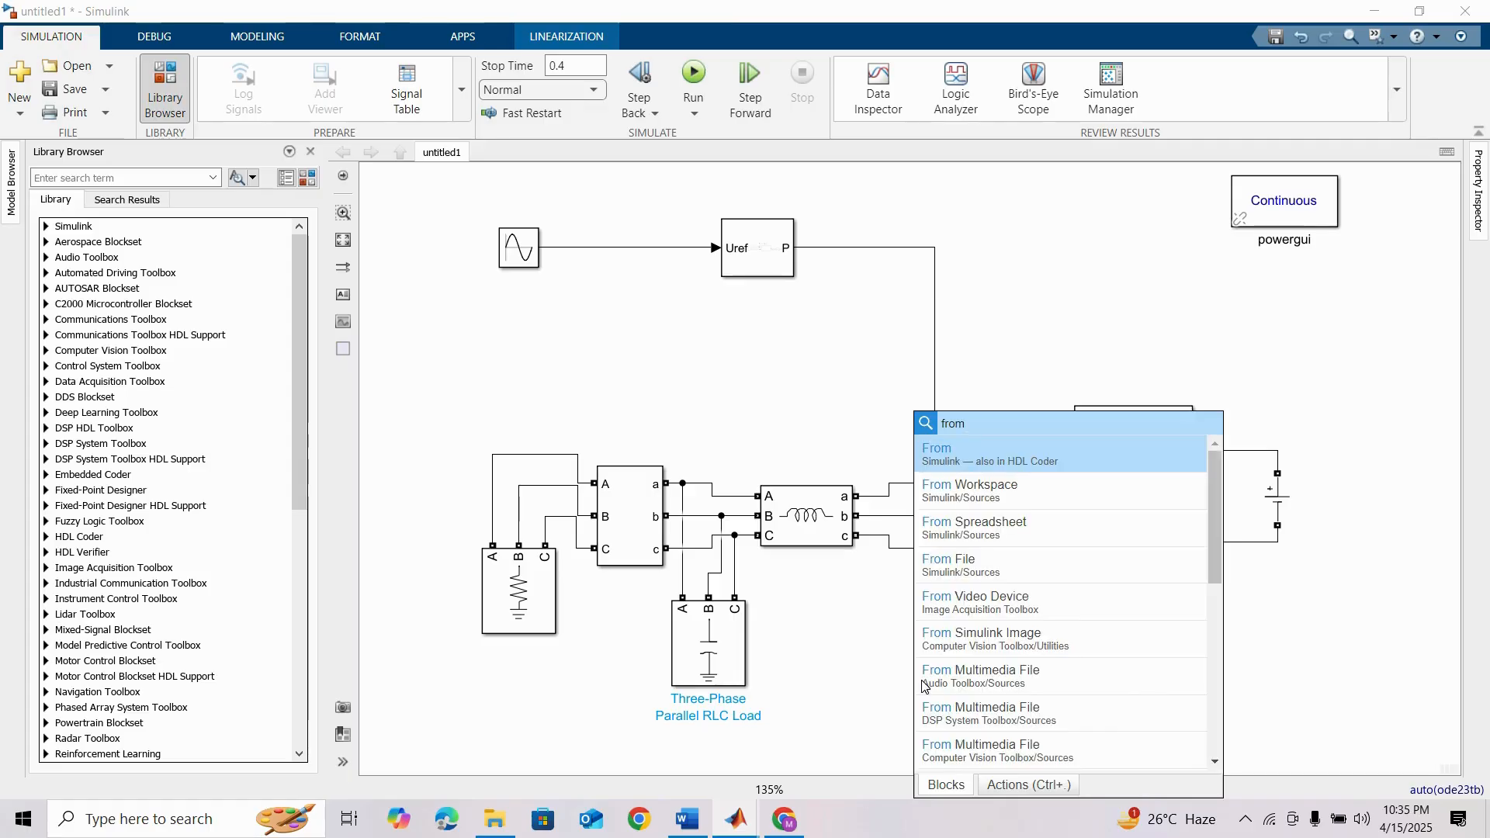
click(956, 449)
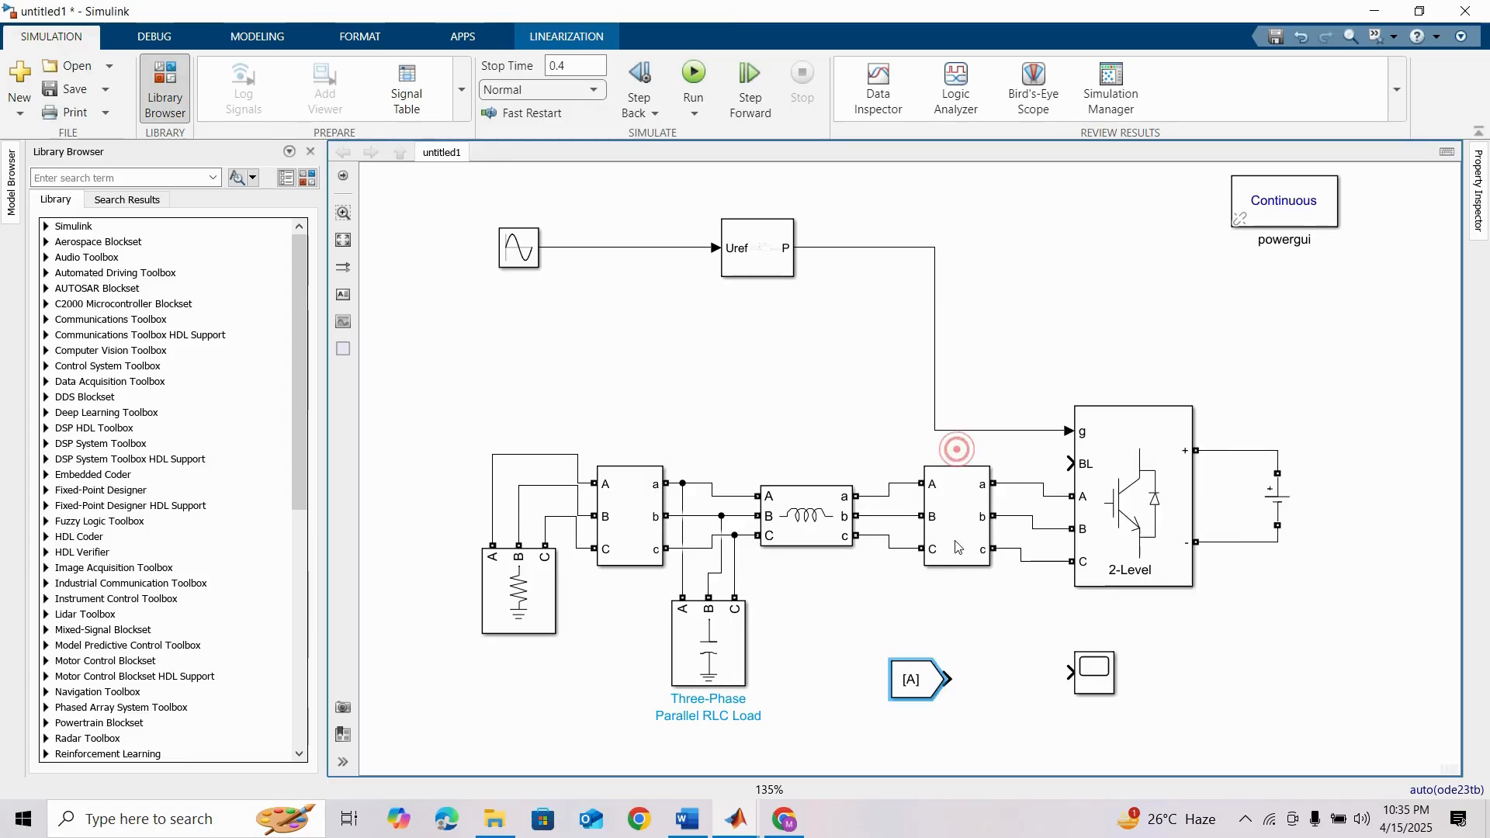
mouse_move(914, 677)
mouse_down()
mouse_move(856, 668)
mouse_move(1071, 672)
mouse_up()
double_click(948, 524)
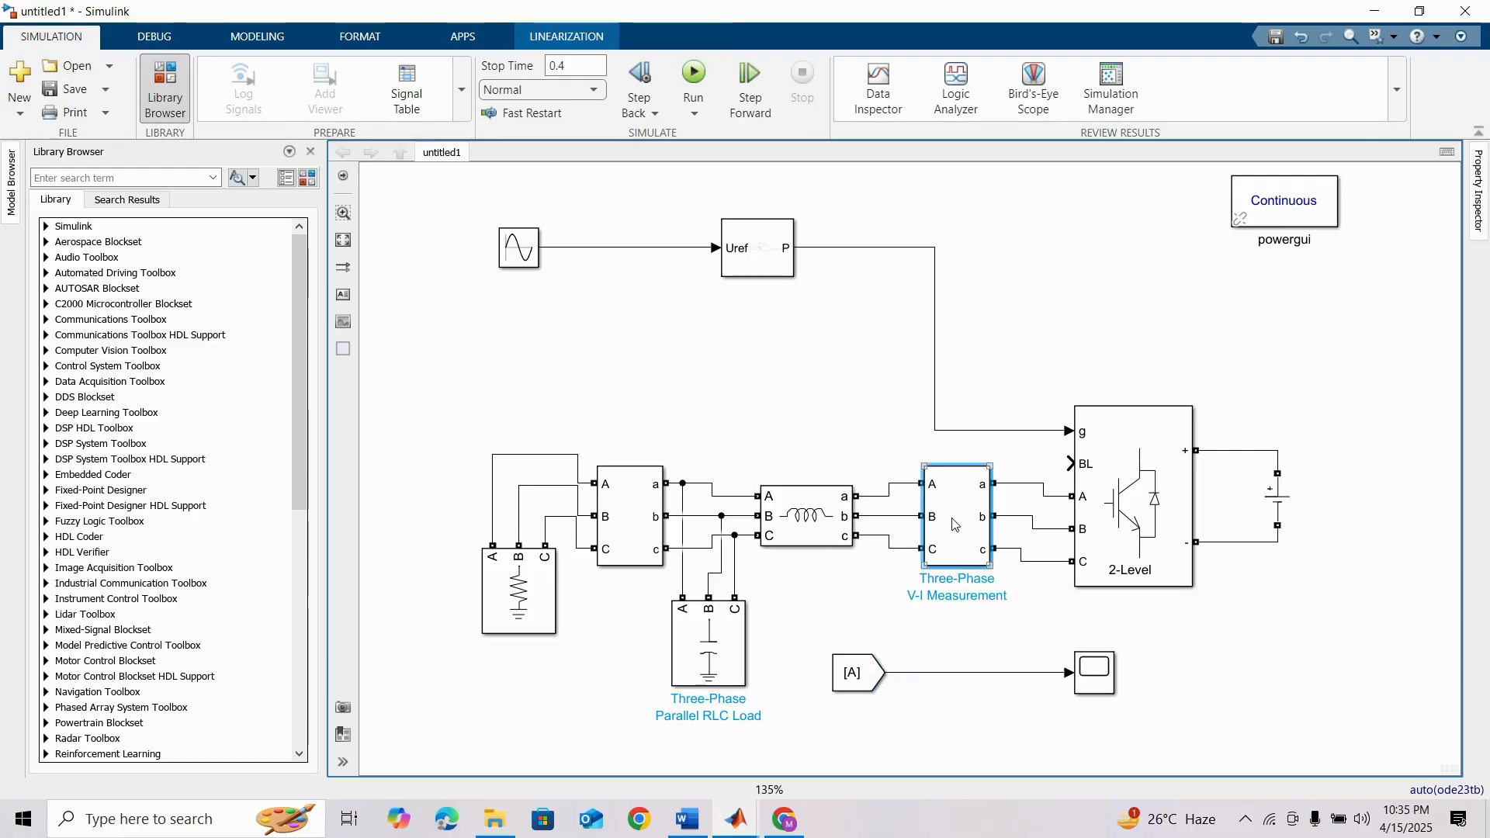
double_click(1066, 564)
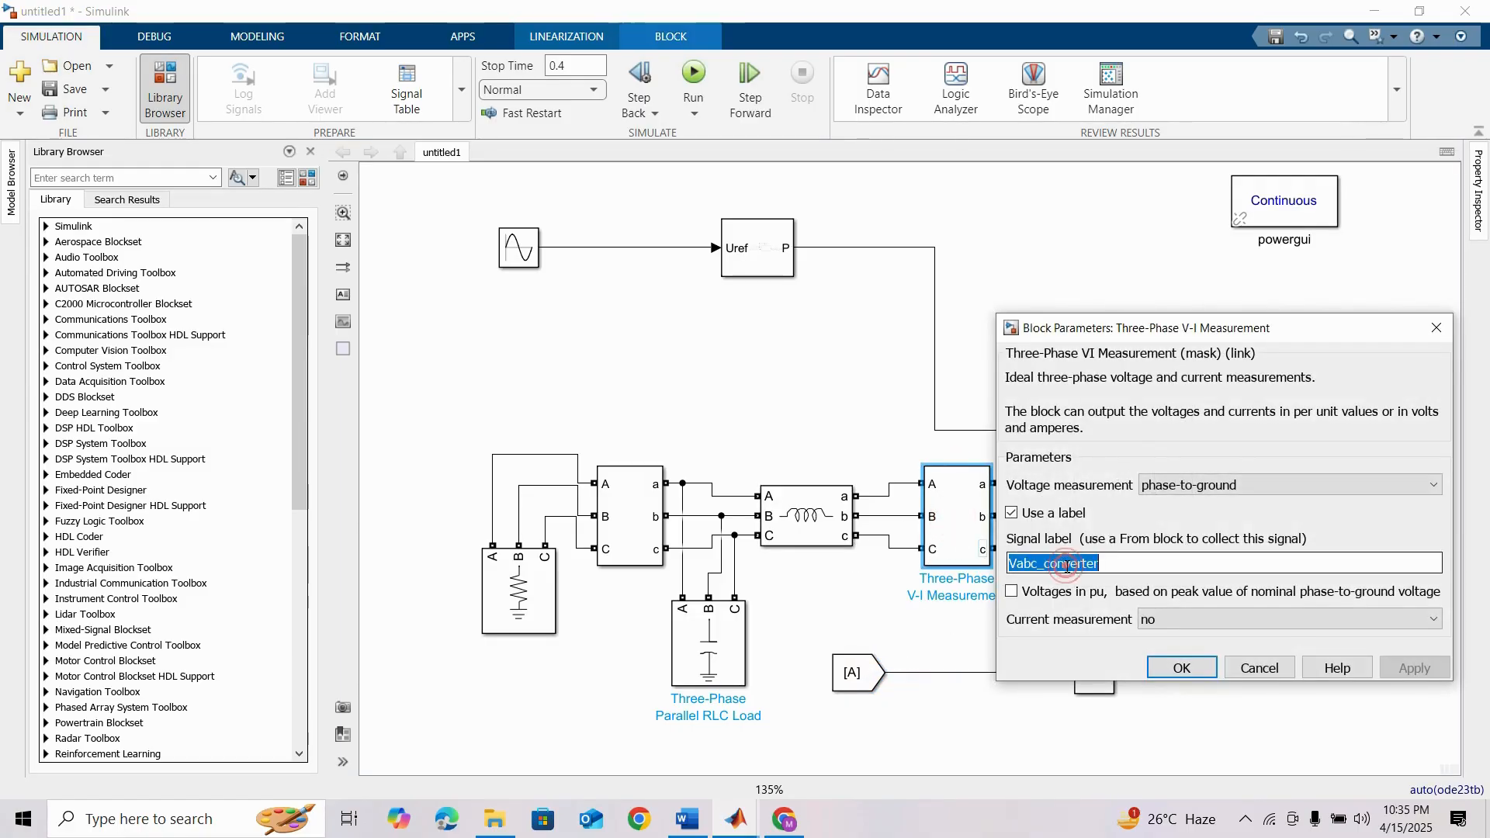
click(1171, 667)
double_click(853, 672)
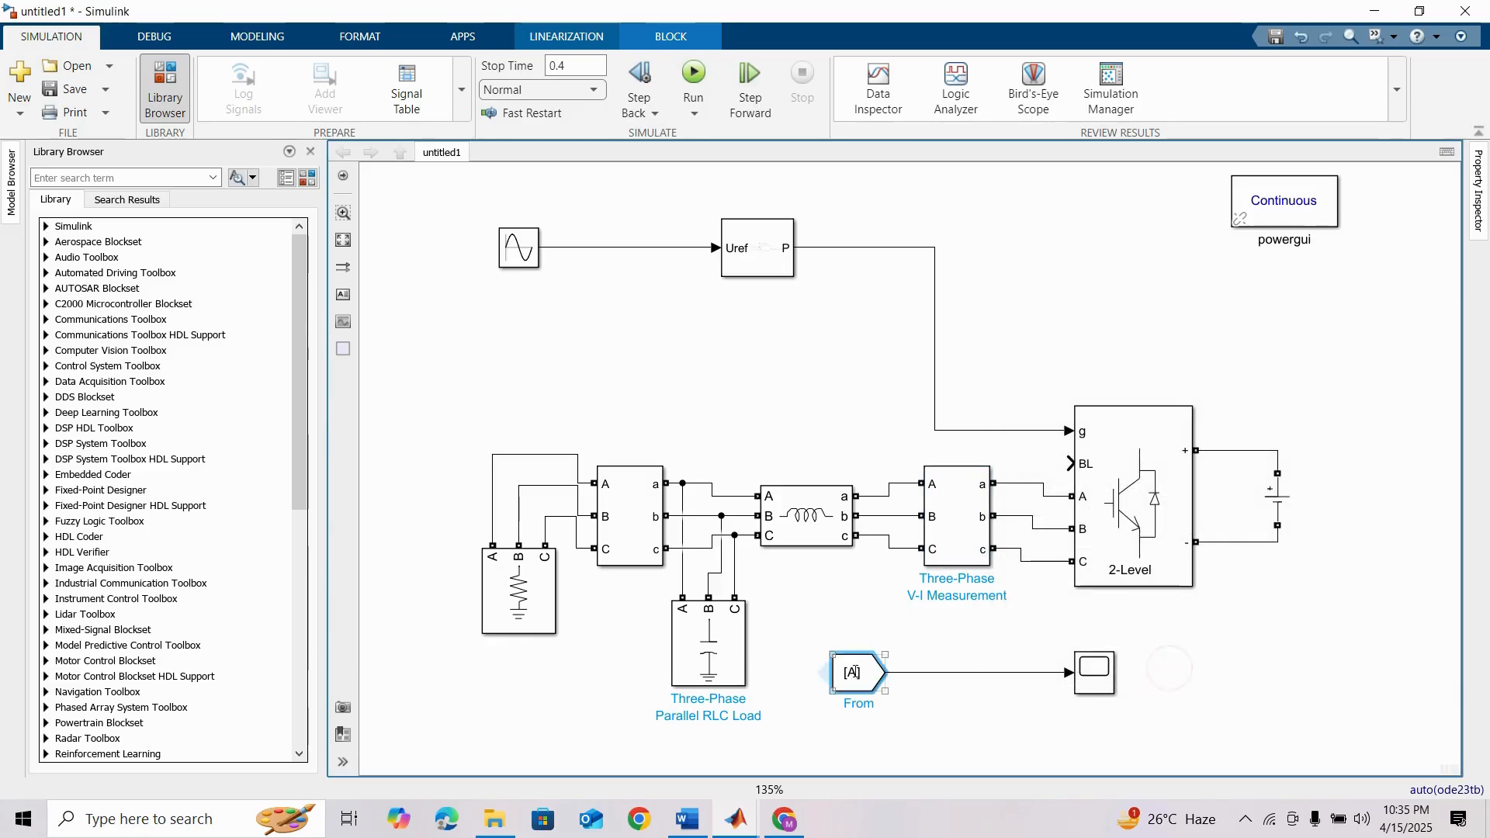
double_click(1032, 637)
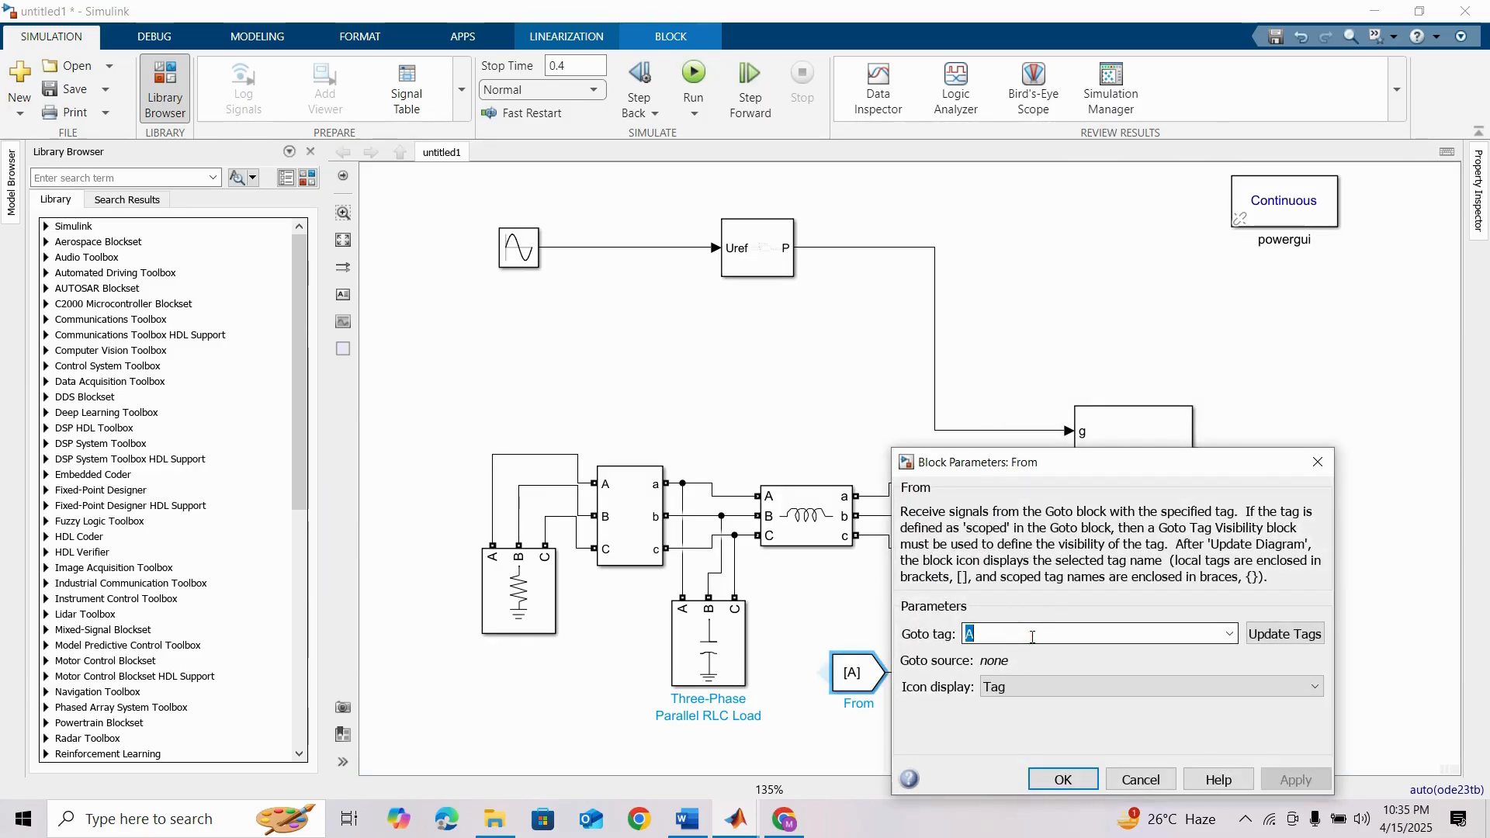
text(A)
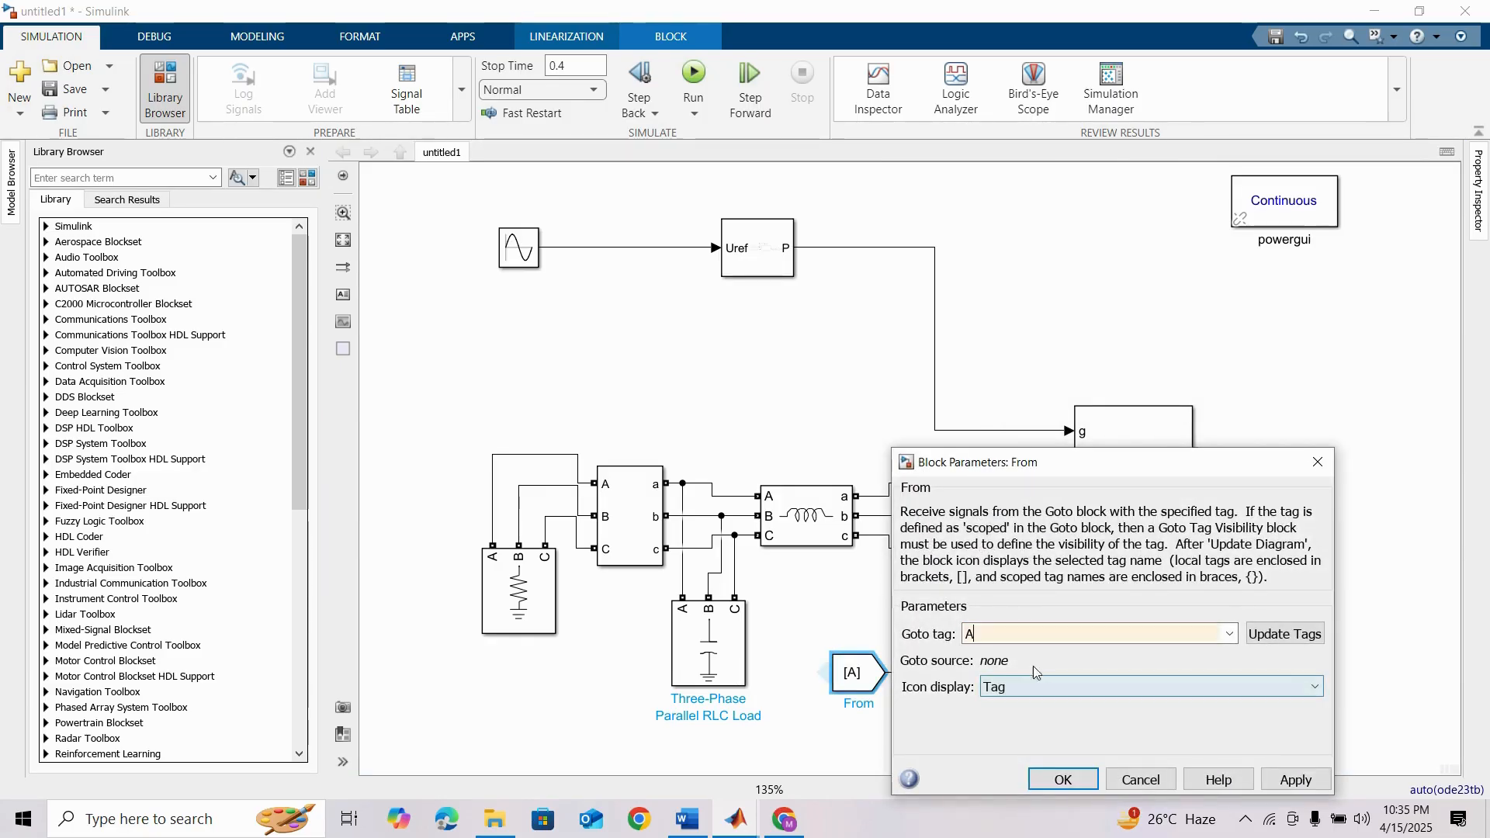
click(1127, 781)
Step: Copy the converter-side V-I Measurement's signal label Vabc_converter into the From block's Goto tag
click(951, 533)
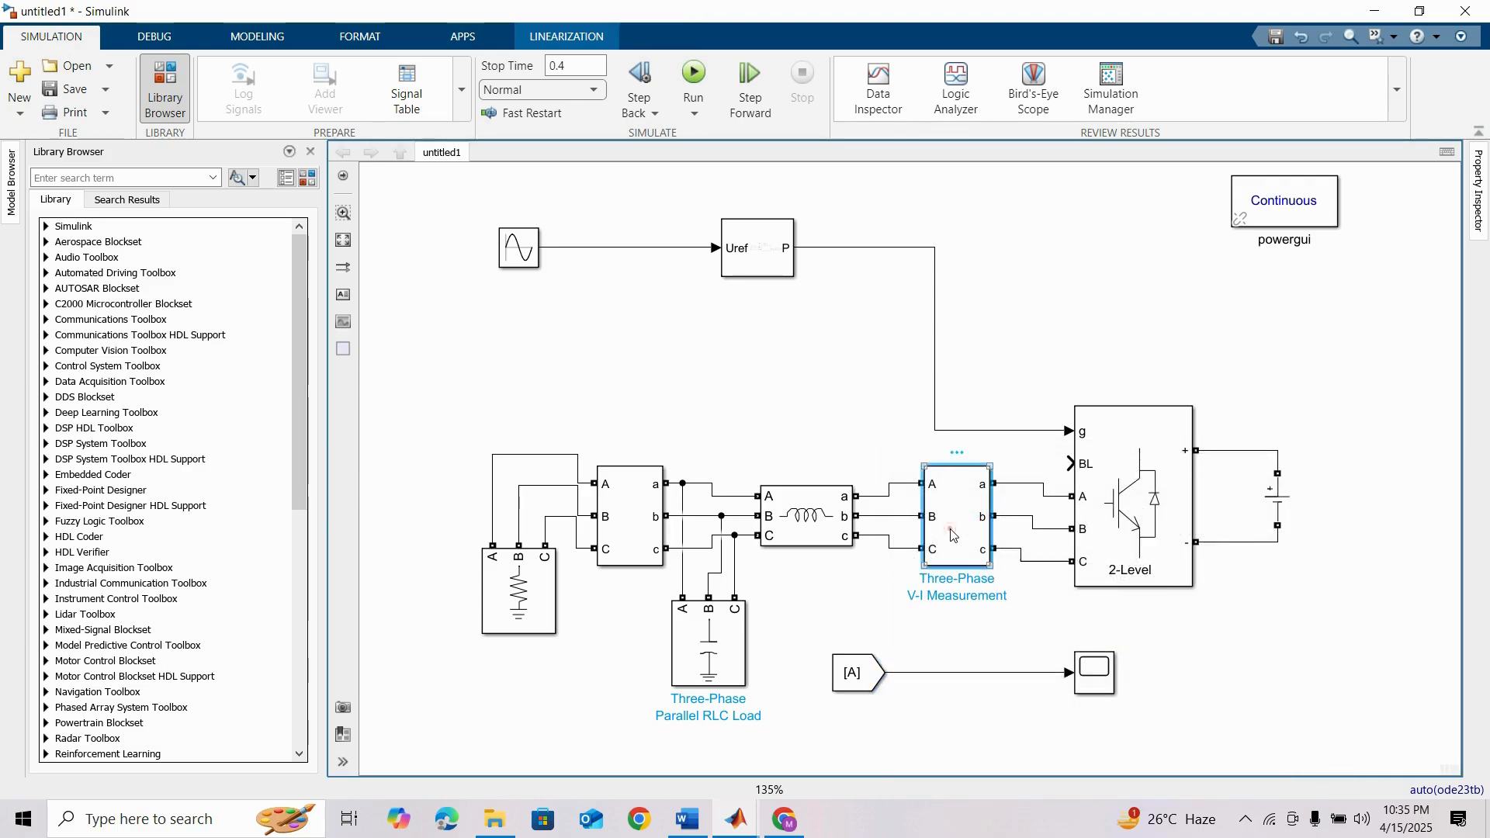
double_click(951, 534)
double_click(1094, 564)
key(ctrl+c)
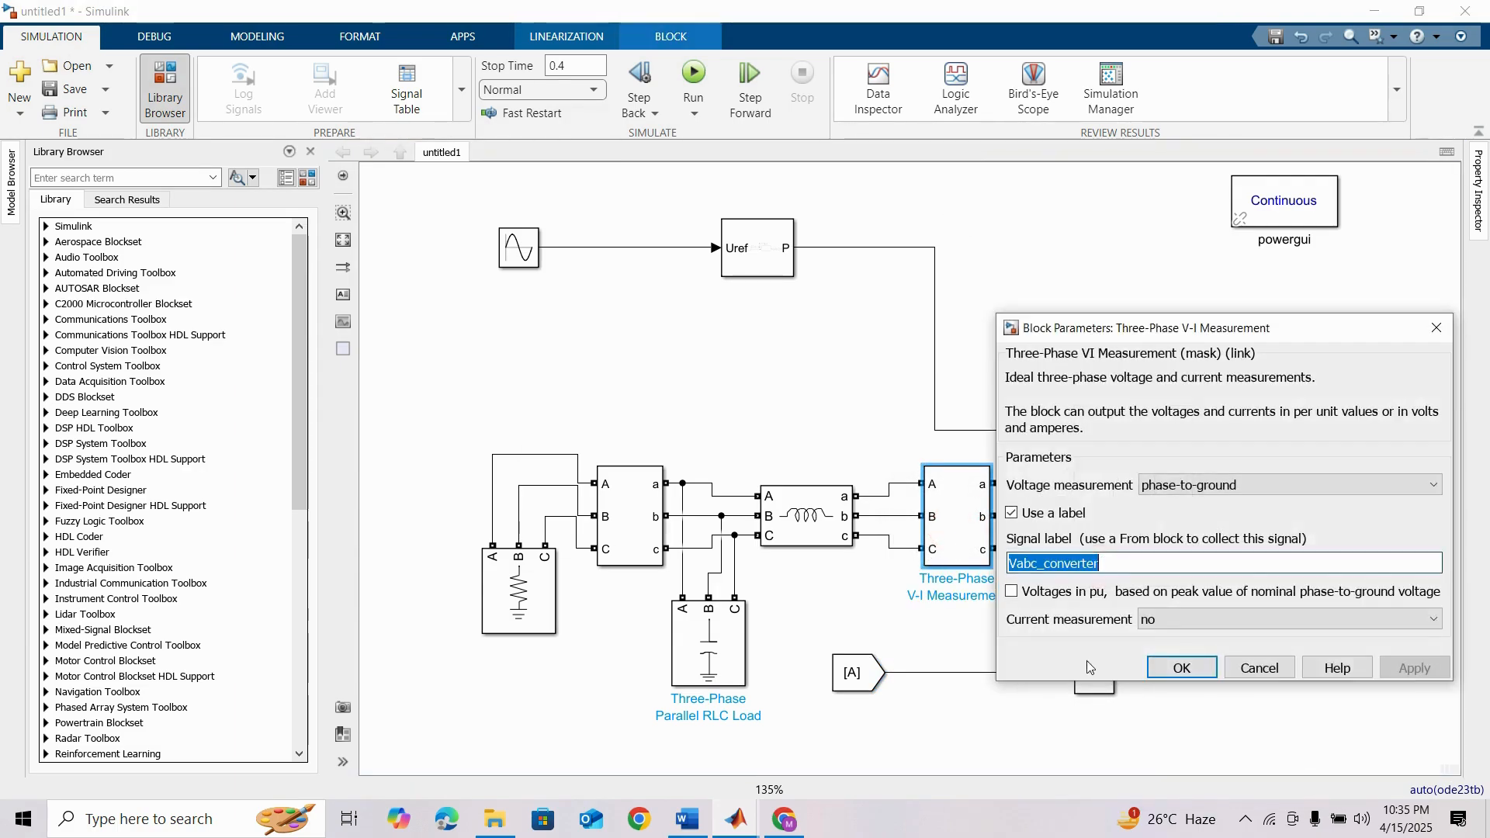
click(1175, 667)
click(877, 671)
double_click(877, 670)
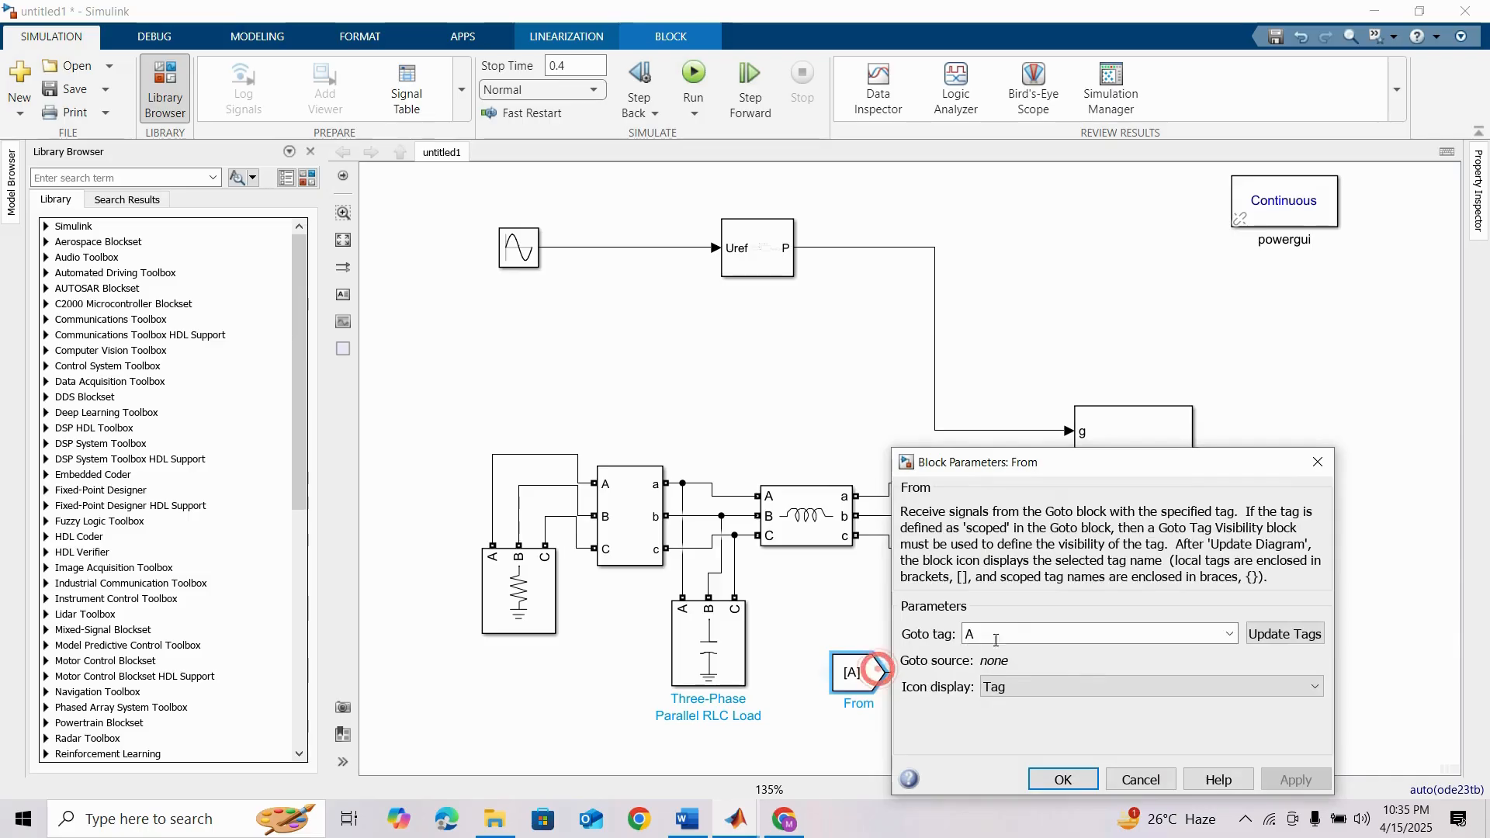
double_click(996, 640)
key(ctrl+v)
click(1063, 775)
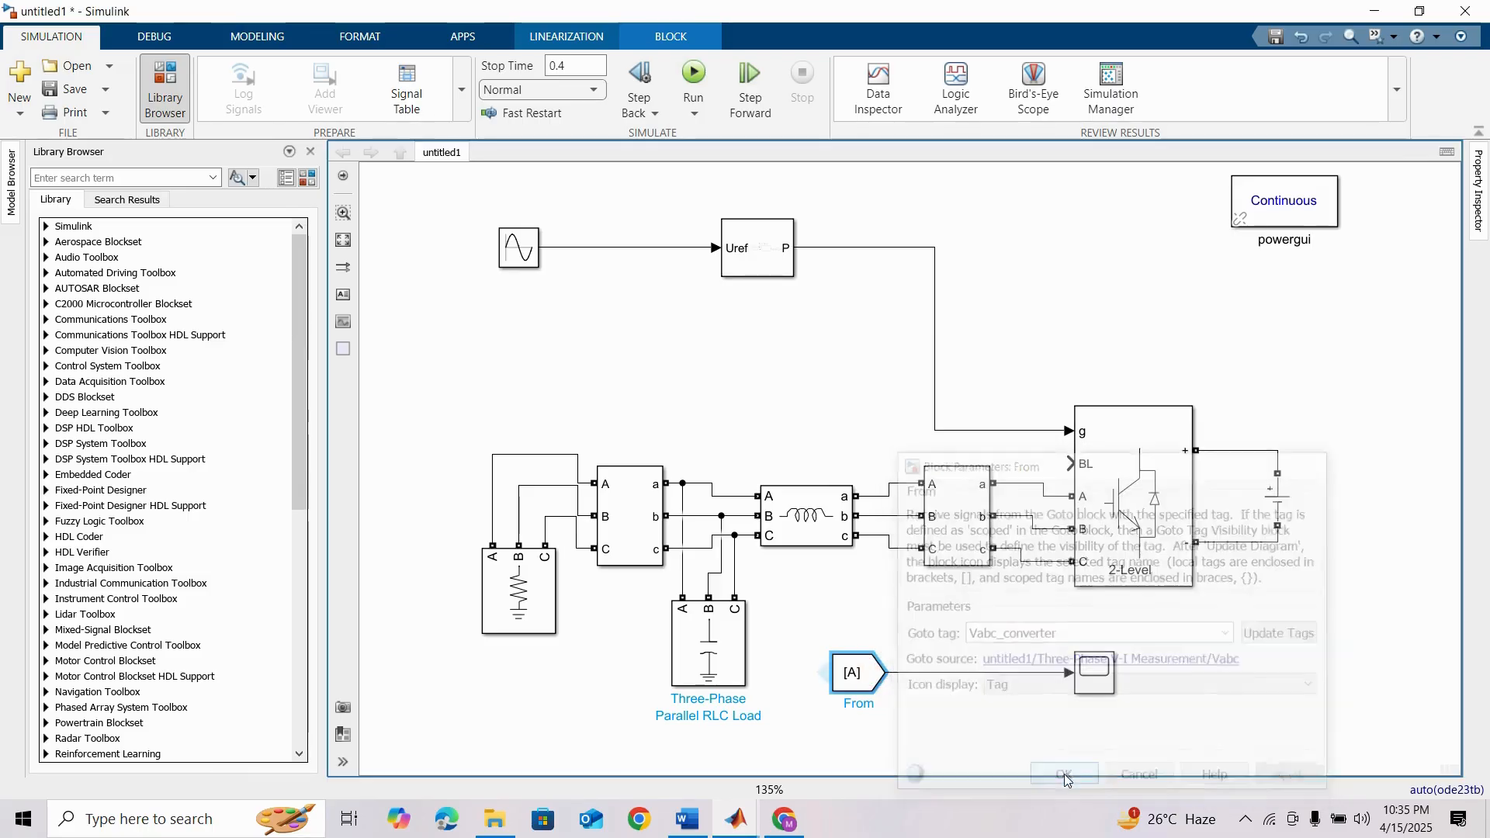
Step: Label the signal line between the From block and the Scope V_conv
drag(1071, 736, 1076, 793)
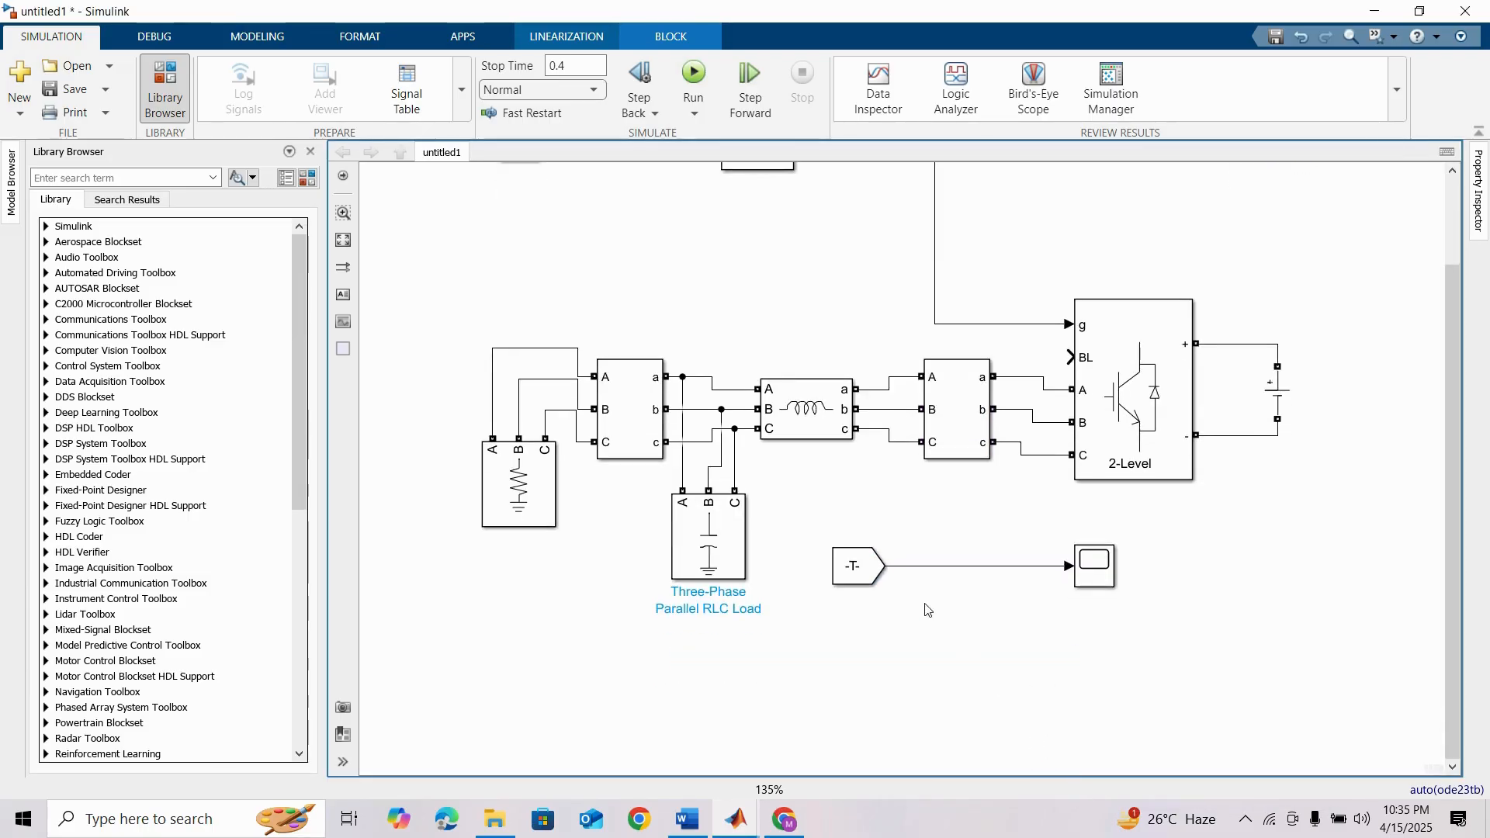
double_click(951, 568)
text(V_conv)
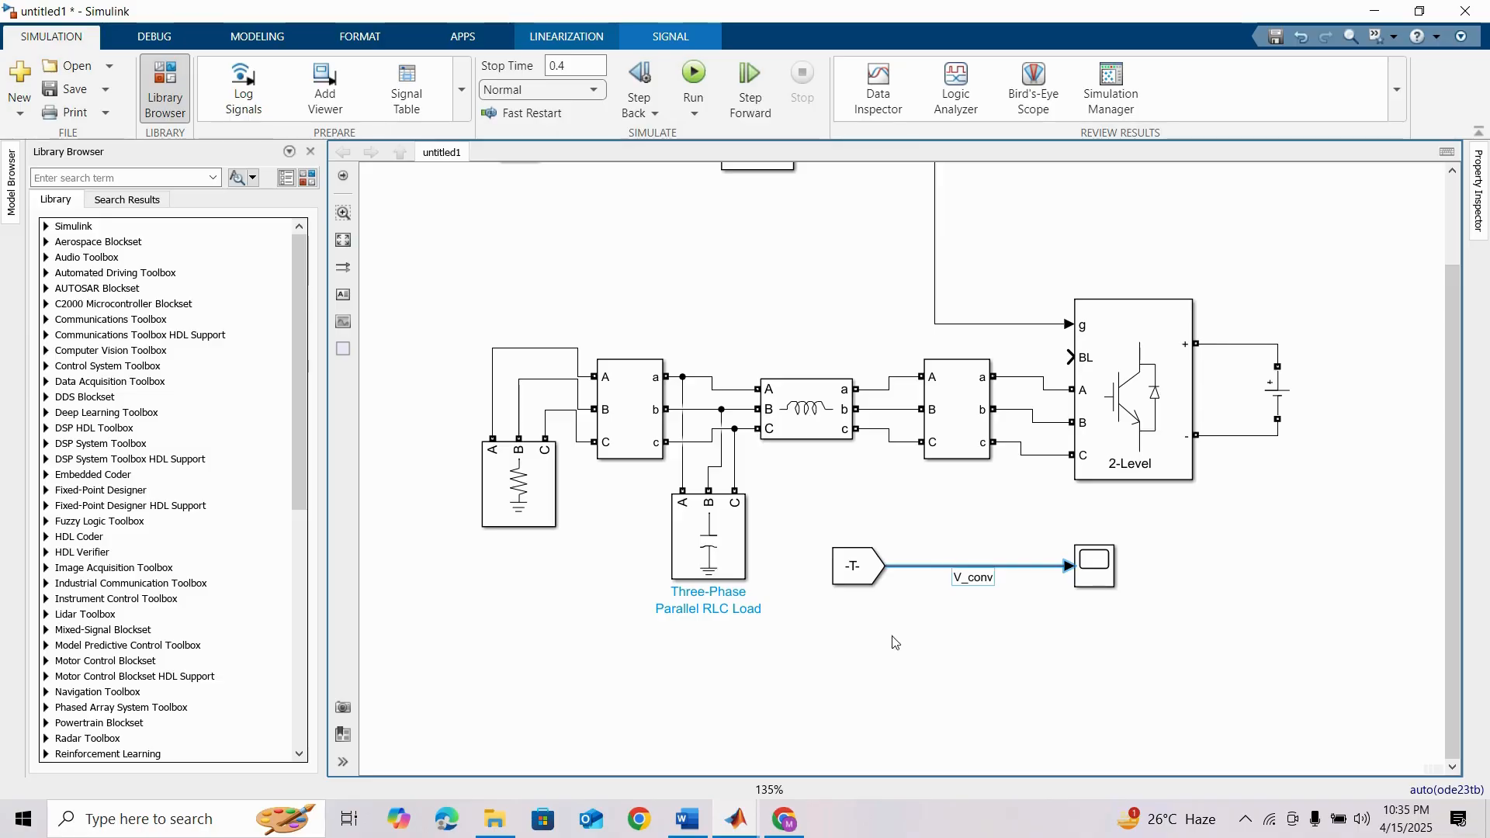
click(892, 636)
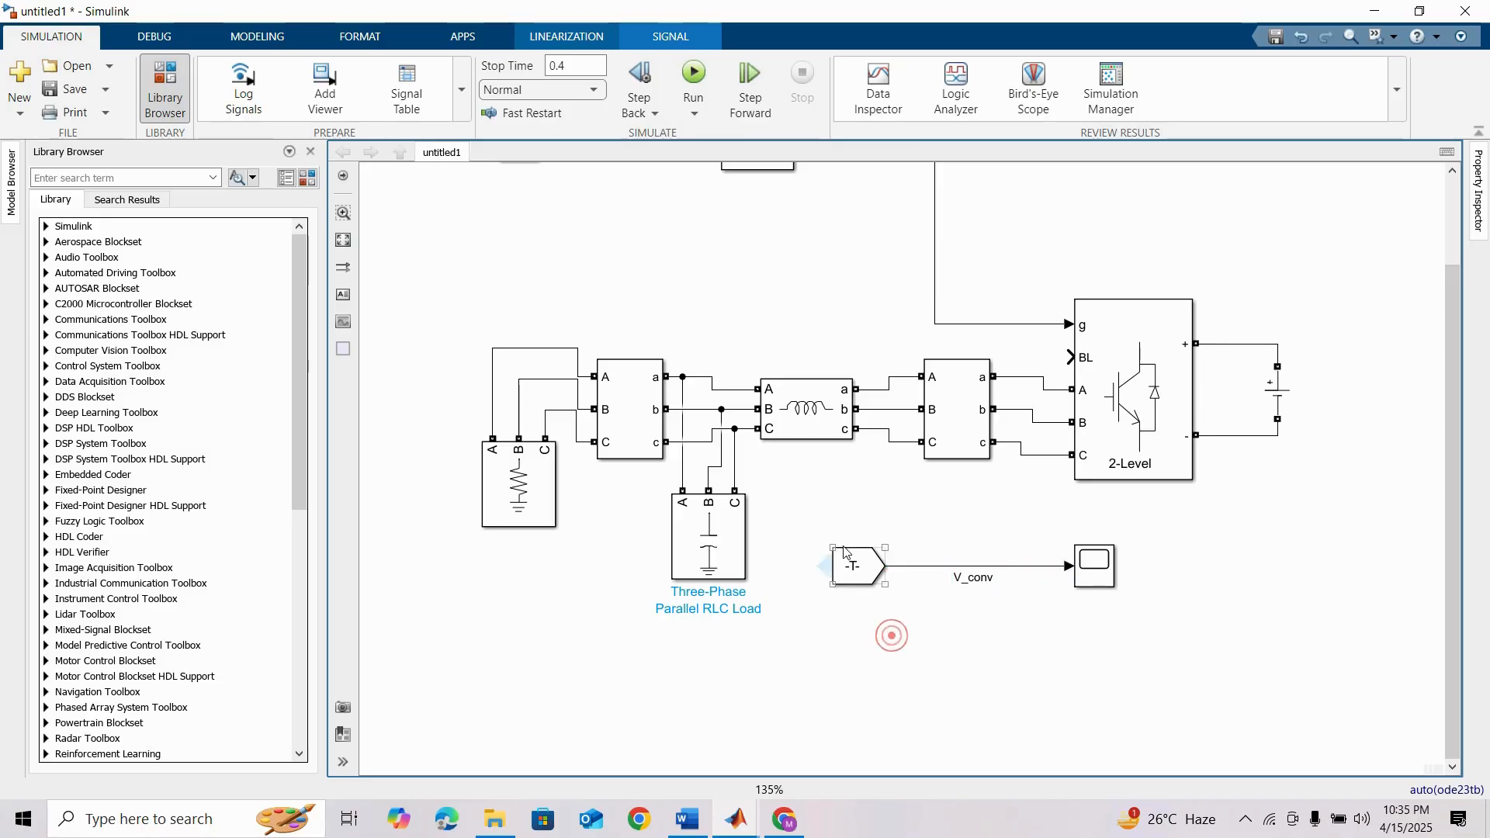
Step: Duplicate the From block below the original, wired to a second Scope input, with Goto tag Vabc_load copied from the load-side V-I Measurement
mouse_move(855, 565)
mouse_down()
mouse_move(857, 665)
mouse_move(1080, 578)
mouse_up()
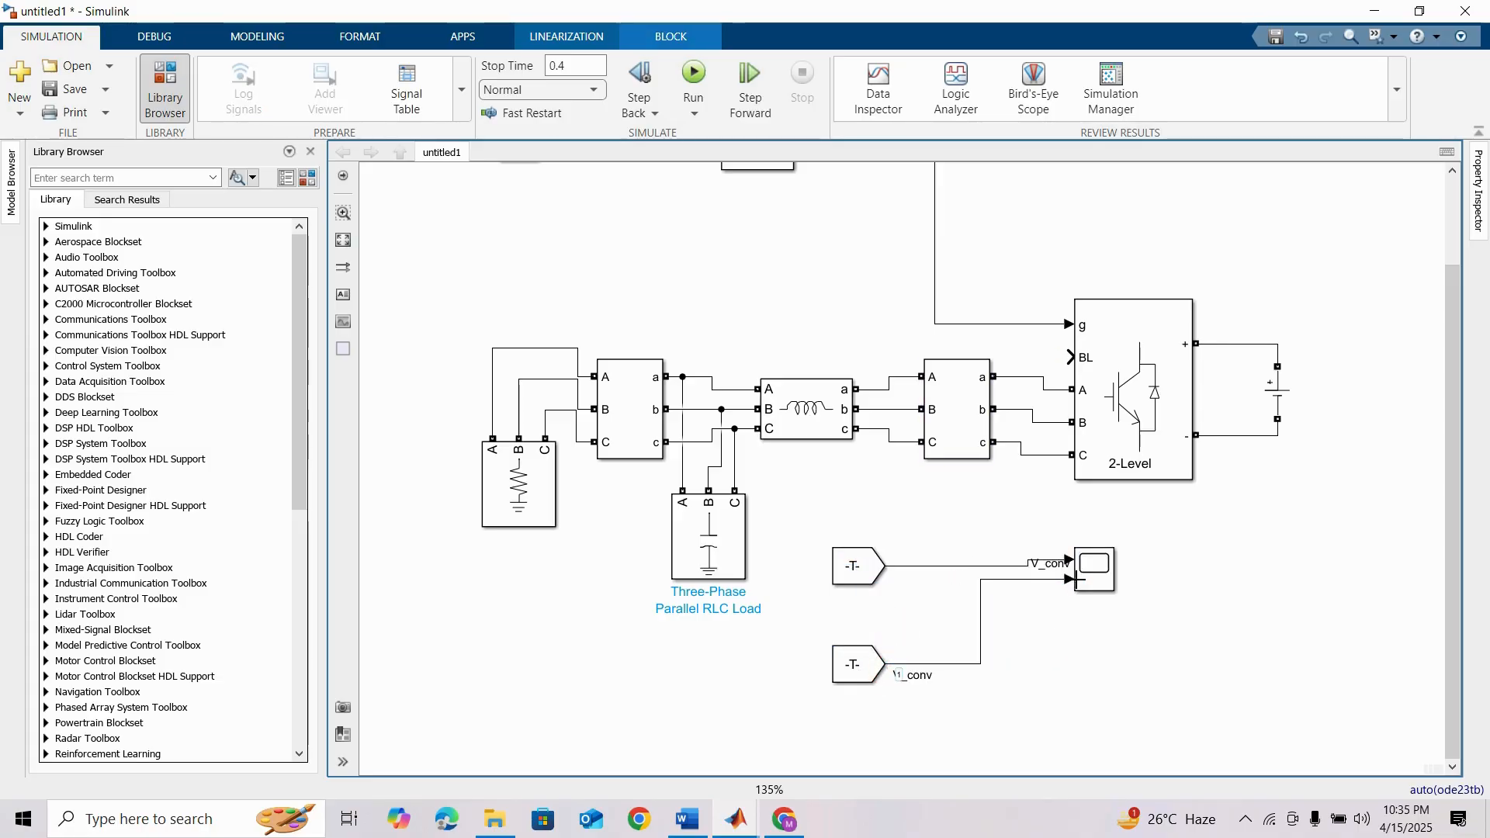
click(630, 423)
double_click(630, 423)
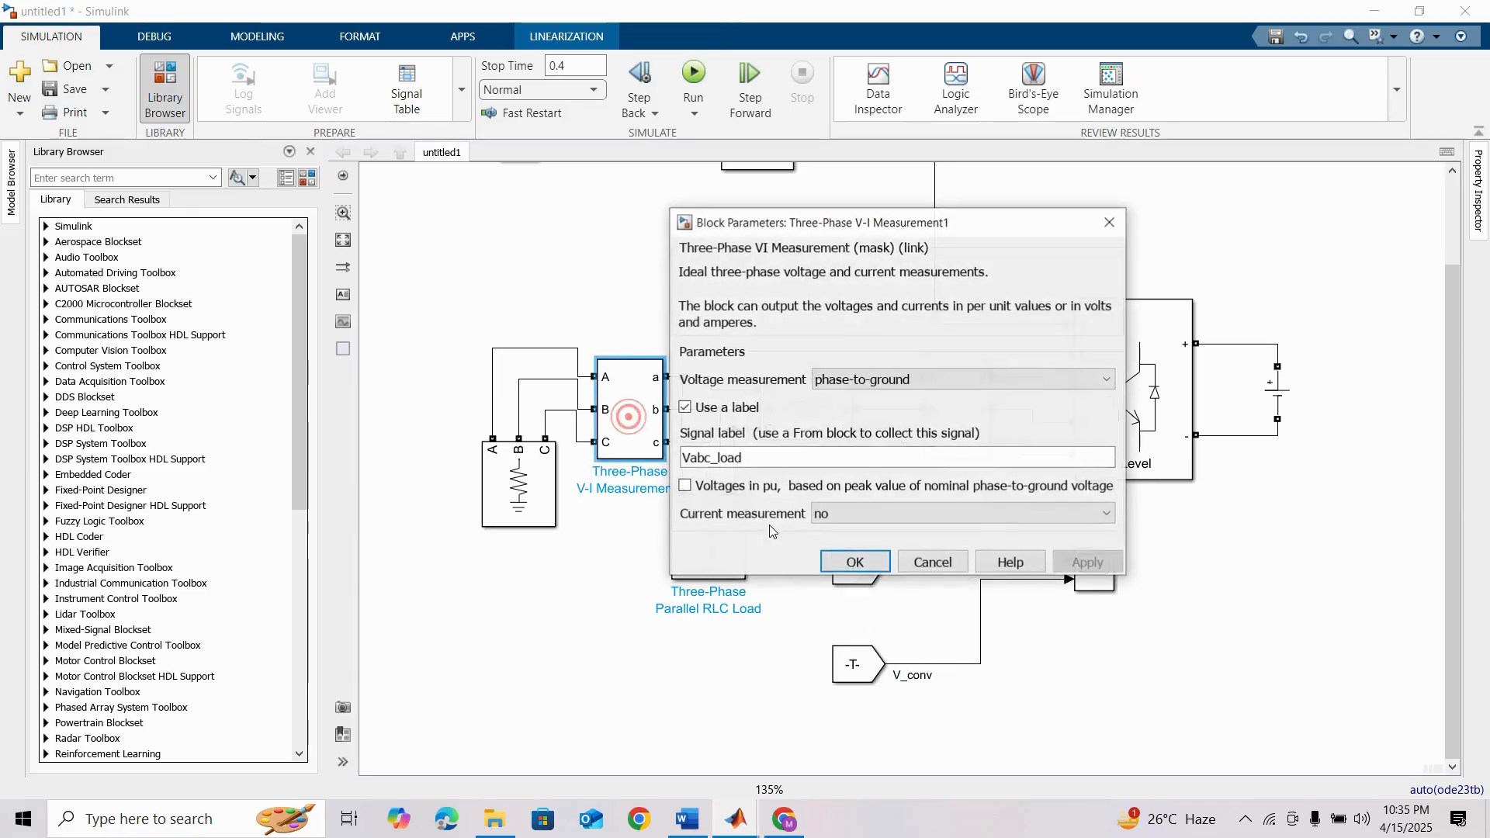
double_click(723, 457)
key(ctrl+c)
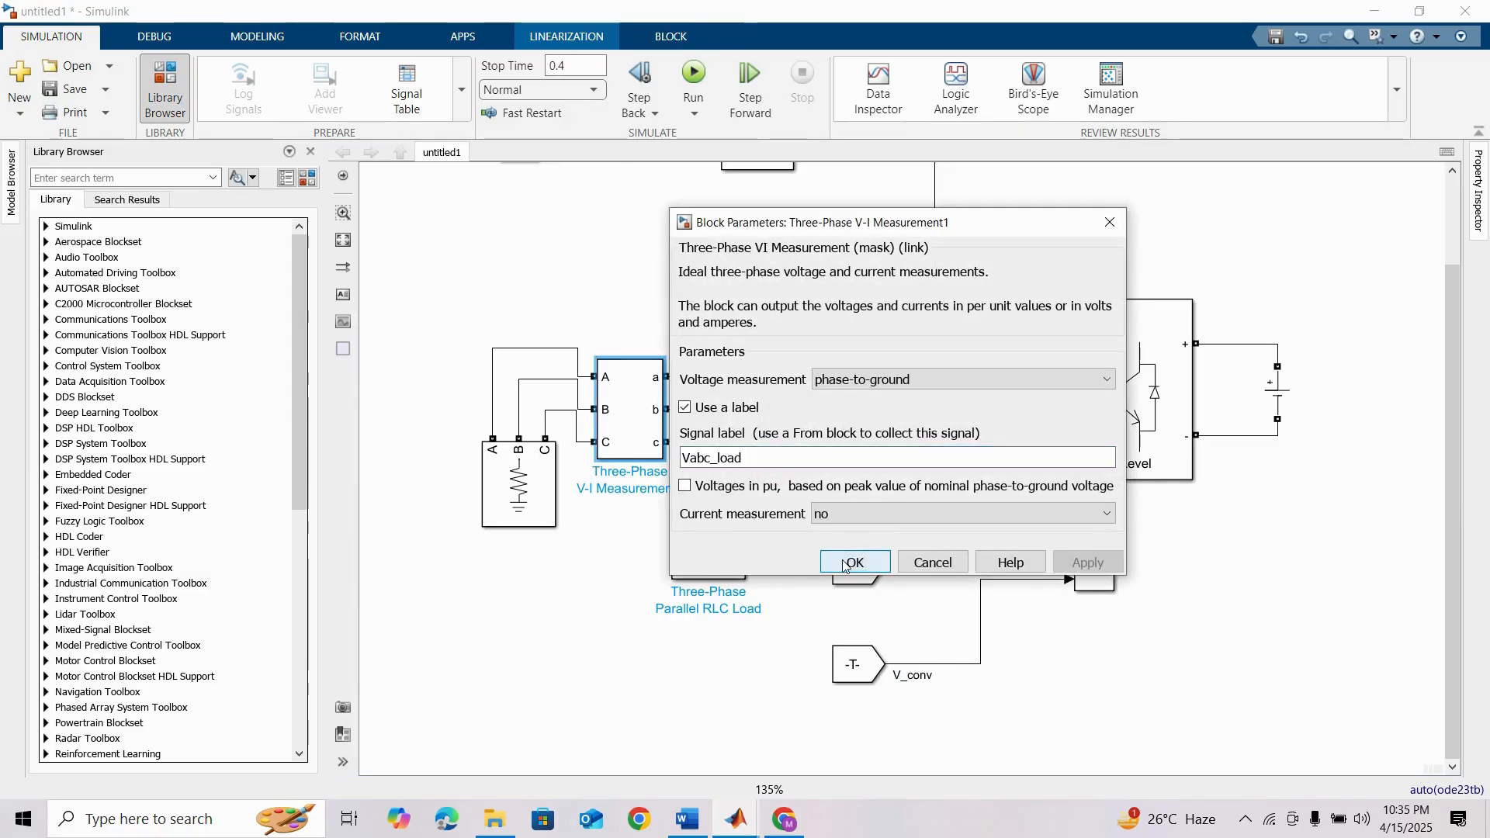
click(854, 562)
double_click(858, 664)
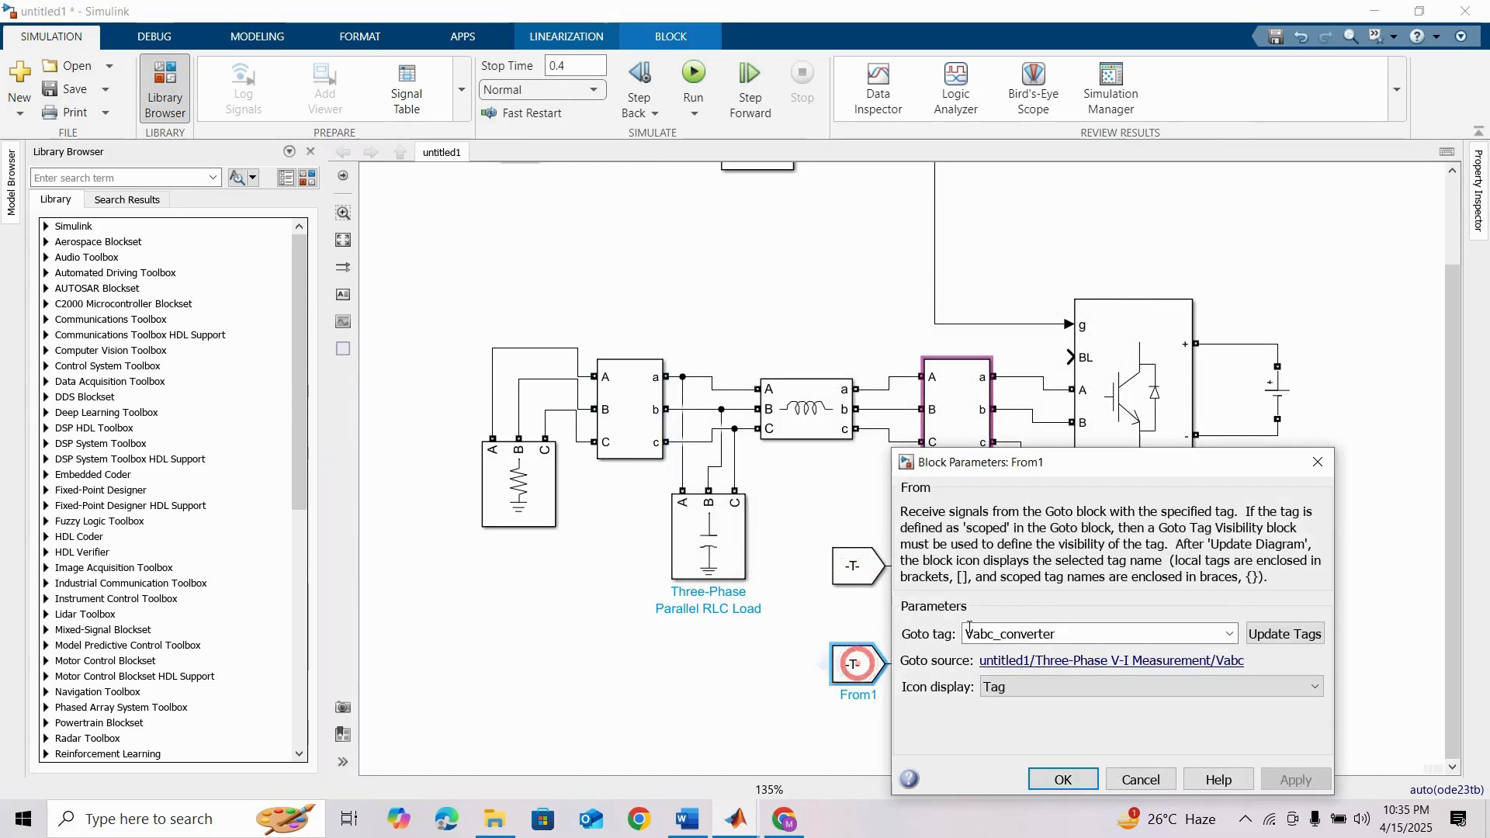
double_click(1065, 635)
key(ctrl+v)
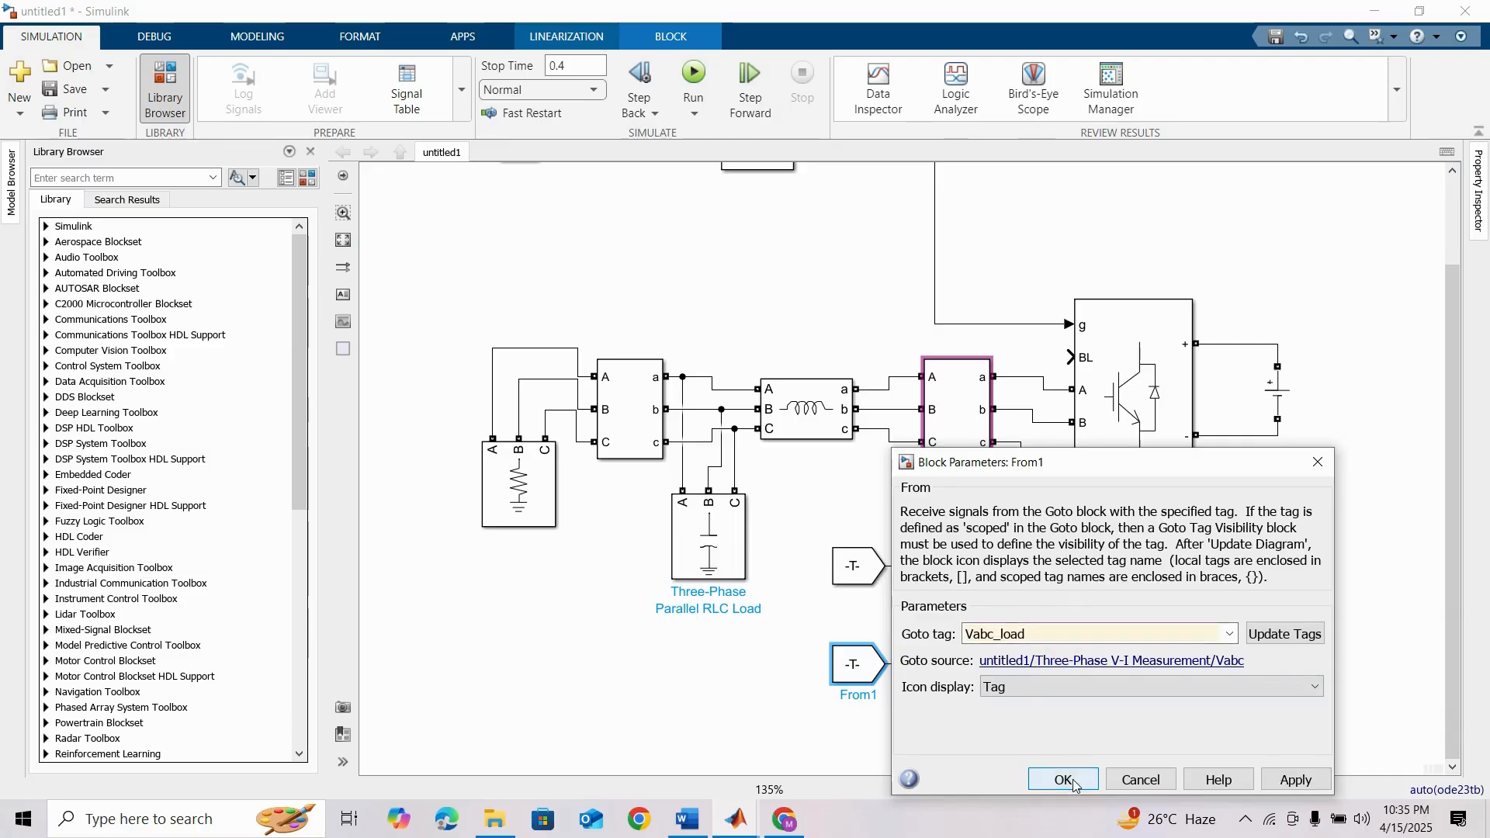
click(1067, 780)
Step: Rename the lower From block's signal label to V_load
click(943, 686)
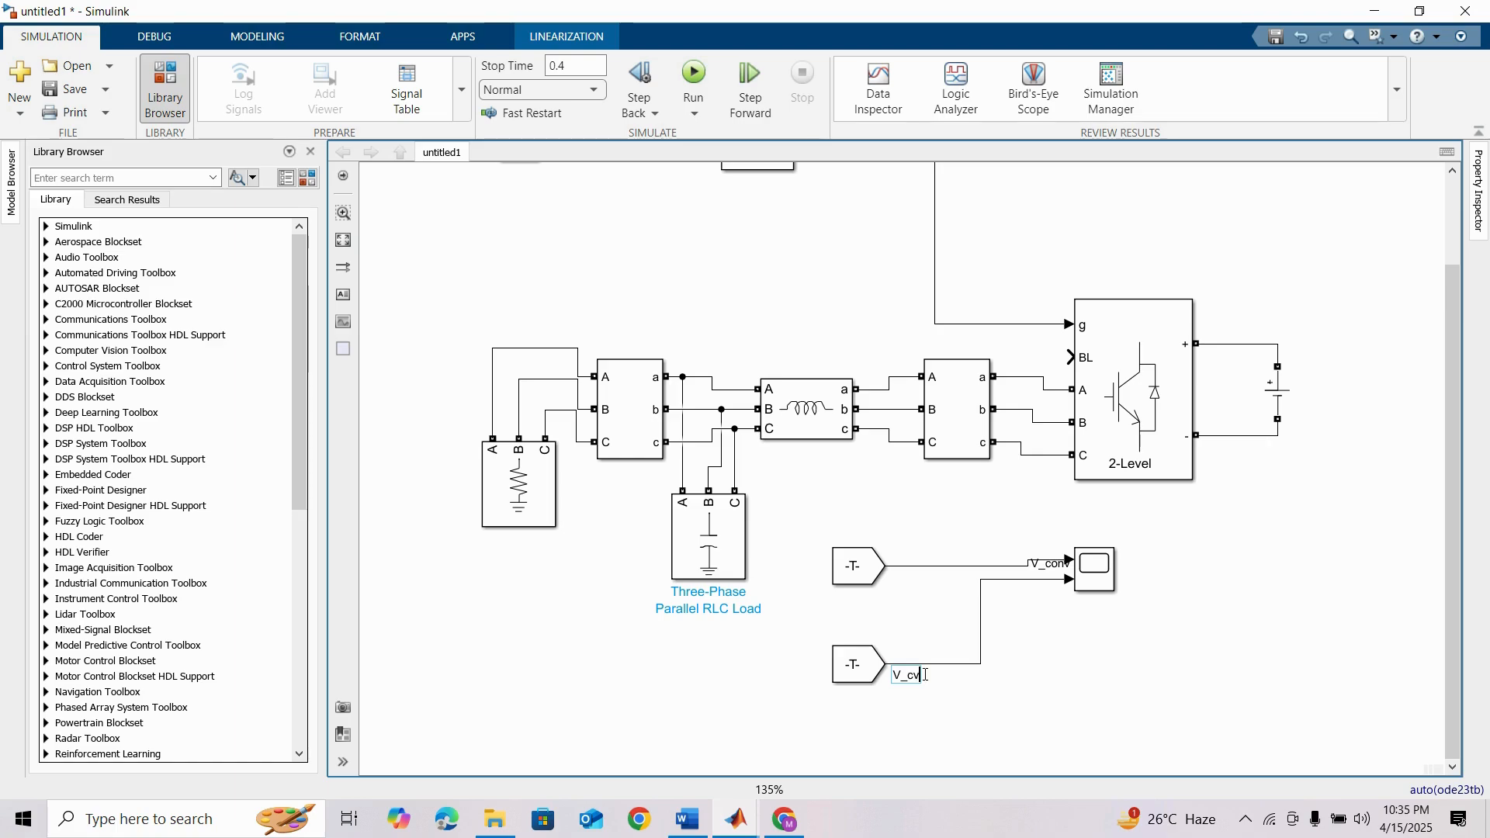
key(BackSpace)
text(load)
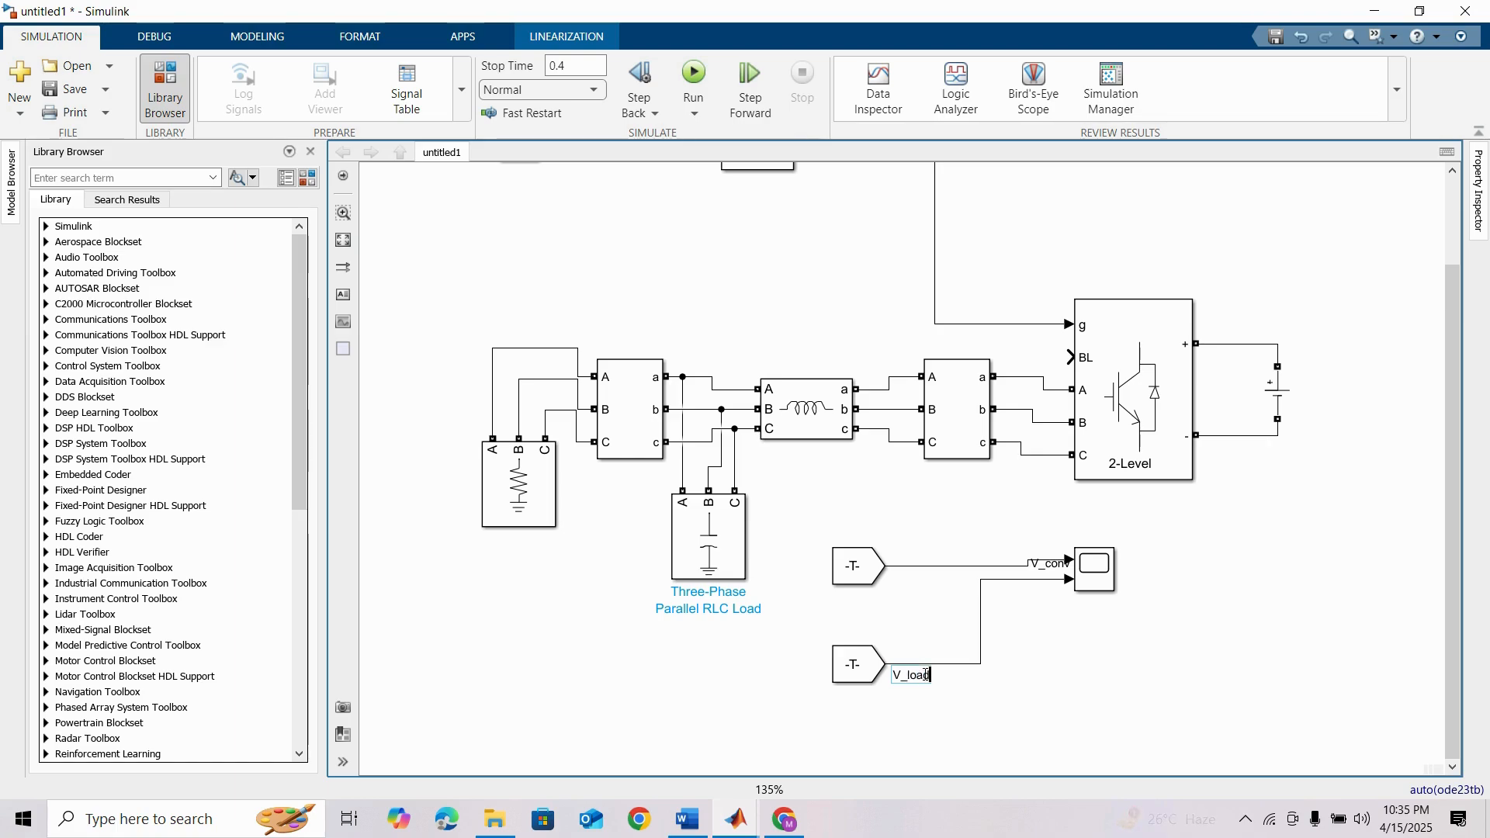
Step: Run the simulation and open the Scope maximized to view the converter and load voltages
click(694, 75)
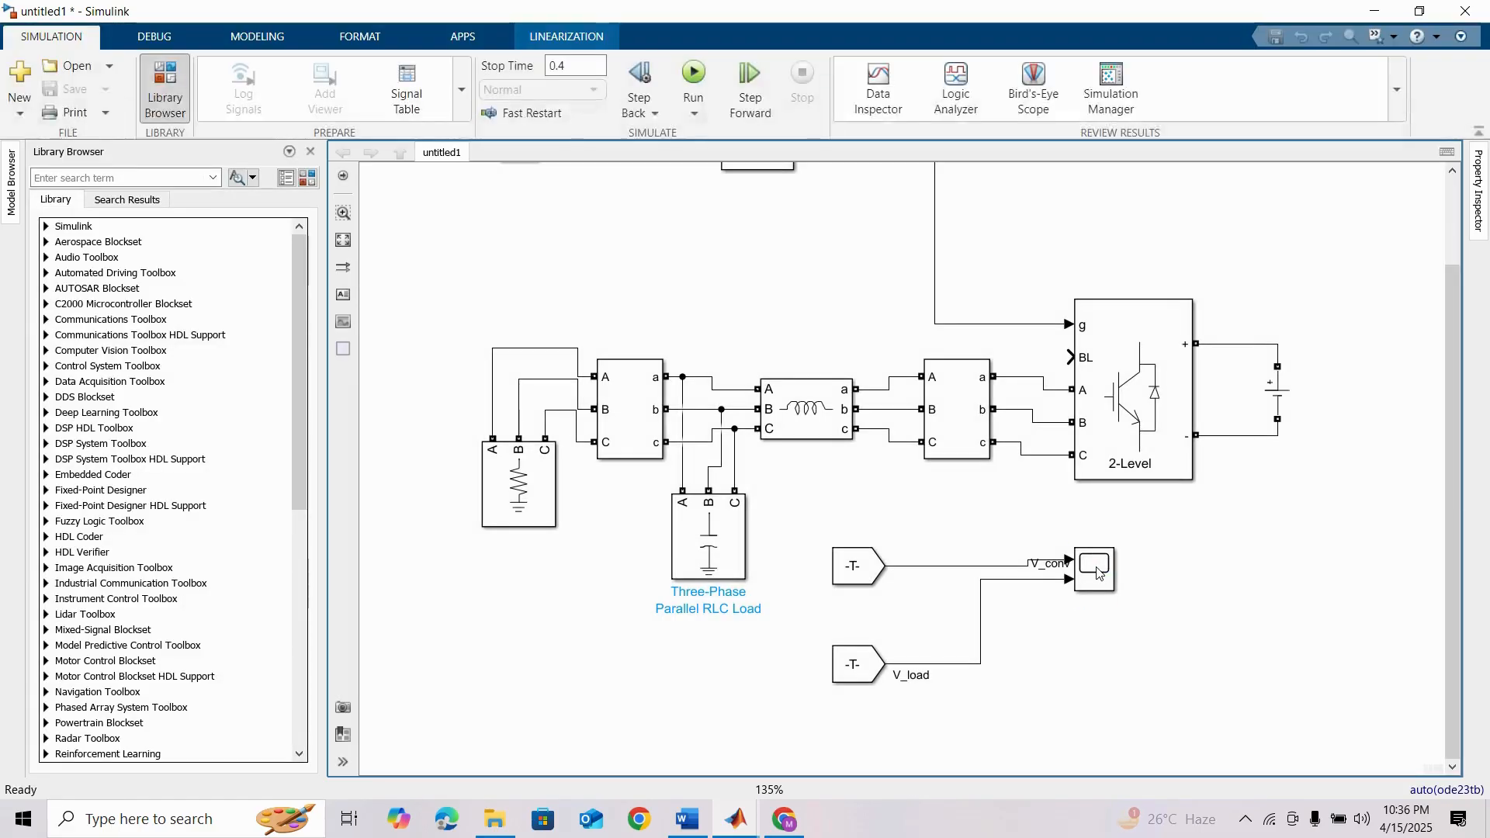
double_click(1096, 568)
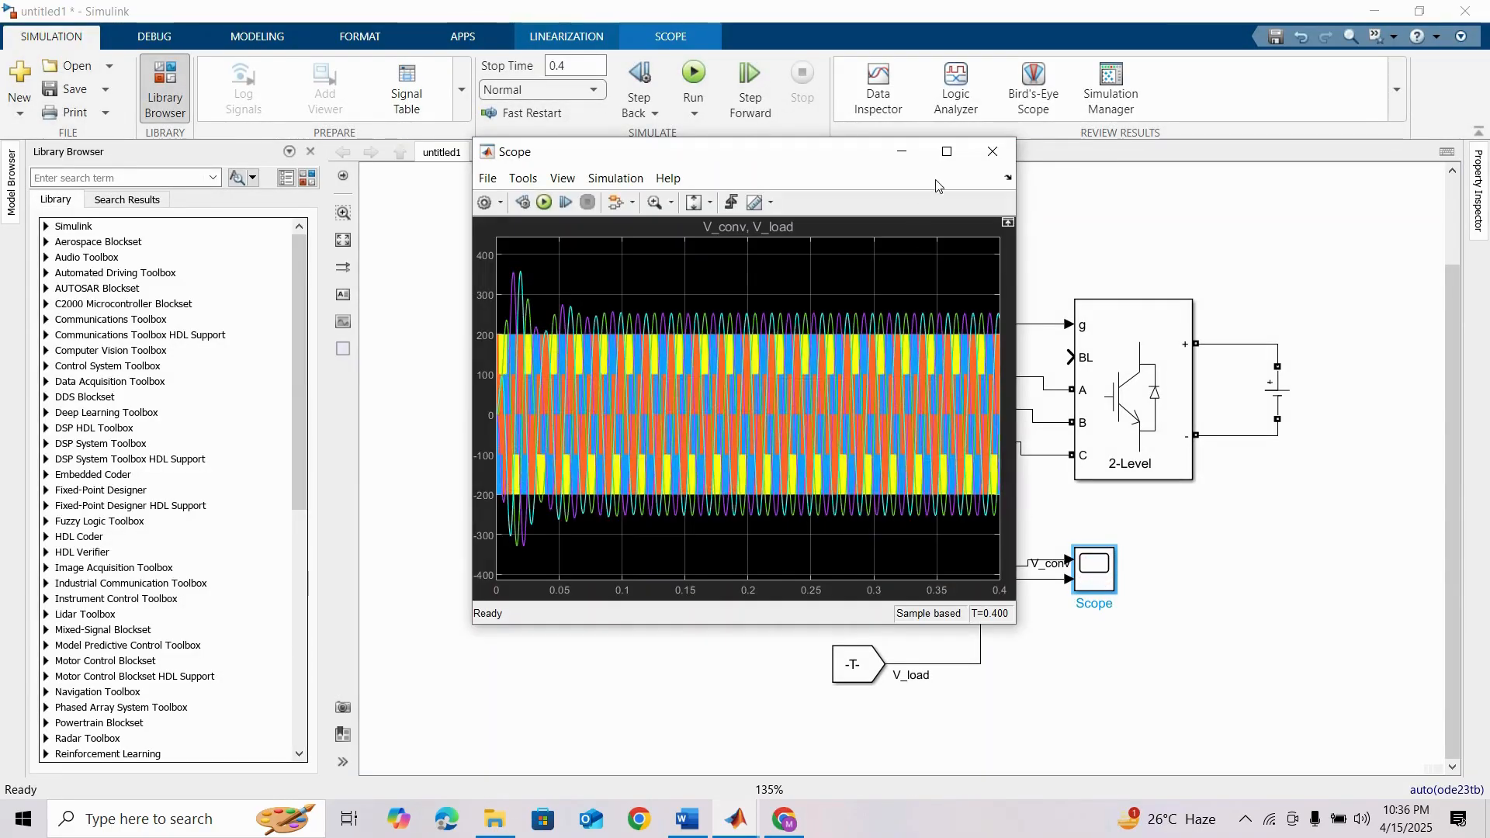
click(946, 152)
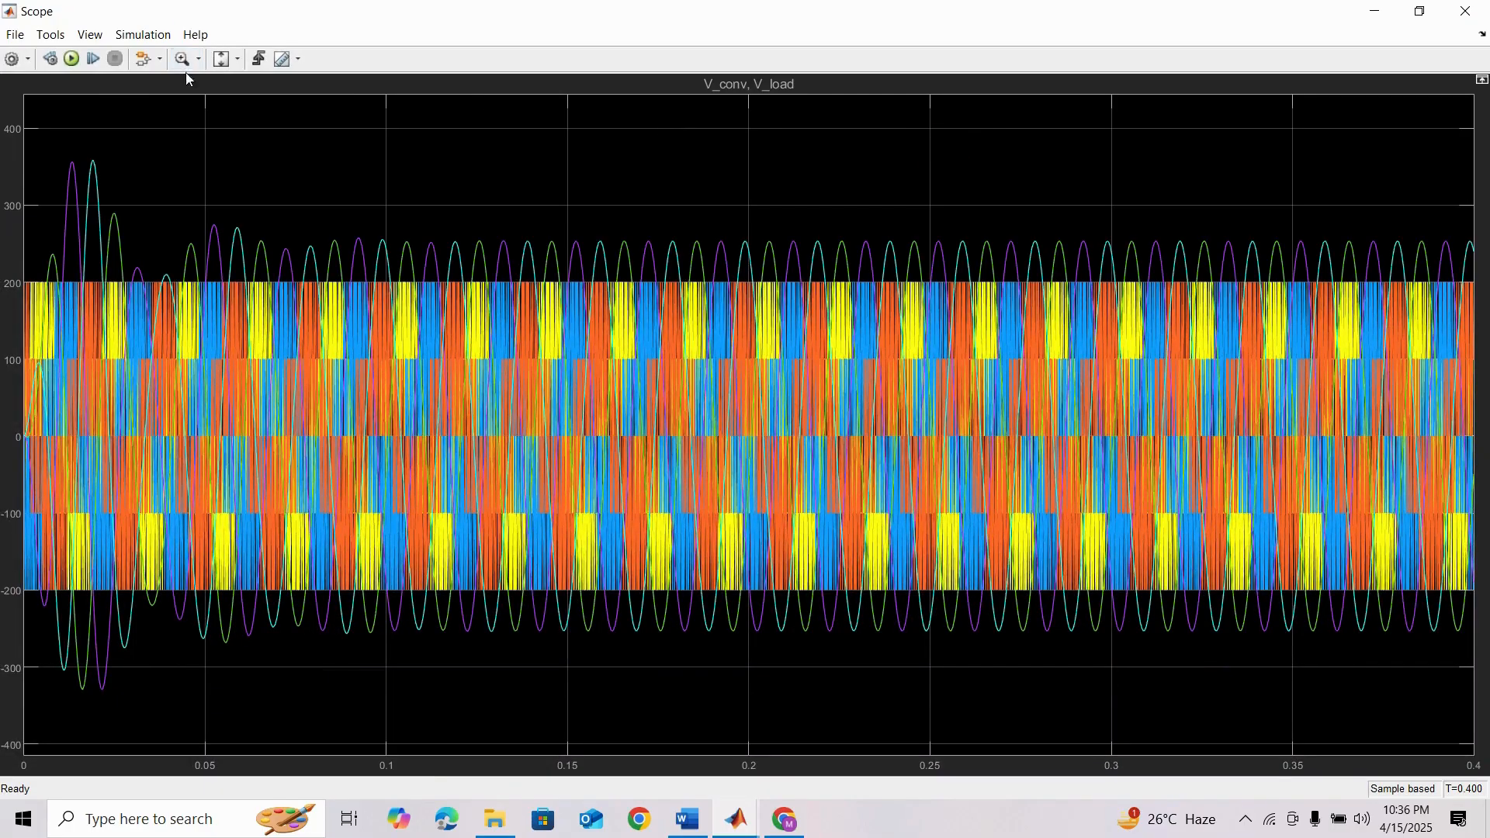
Step: Set the Scope layout to two stacked displays for V_conv and V_load, and close the Scope after viewing
click(89, 34)
click(109, 56)
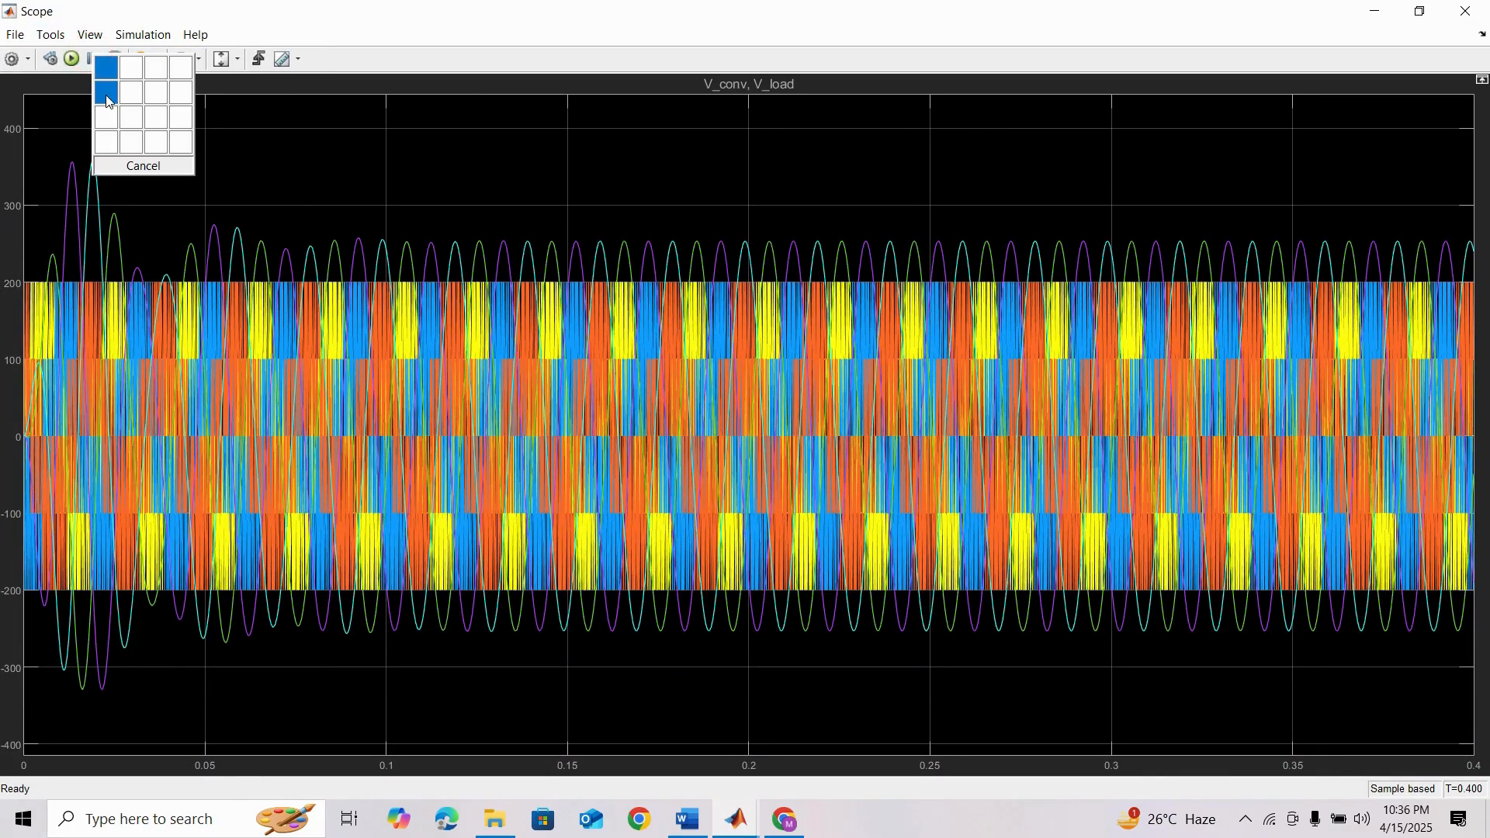
click(107, 95)
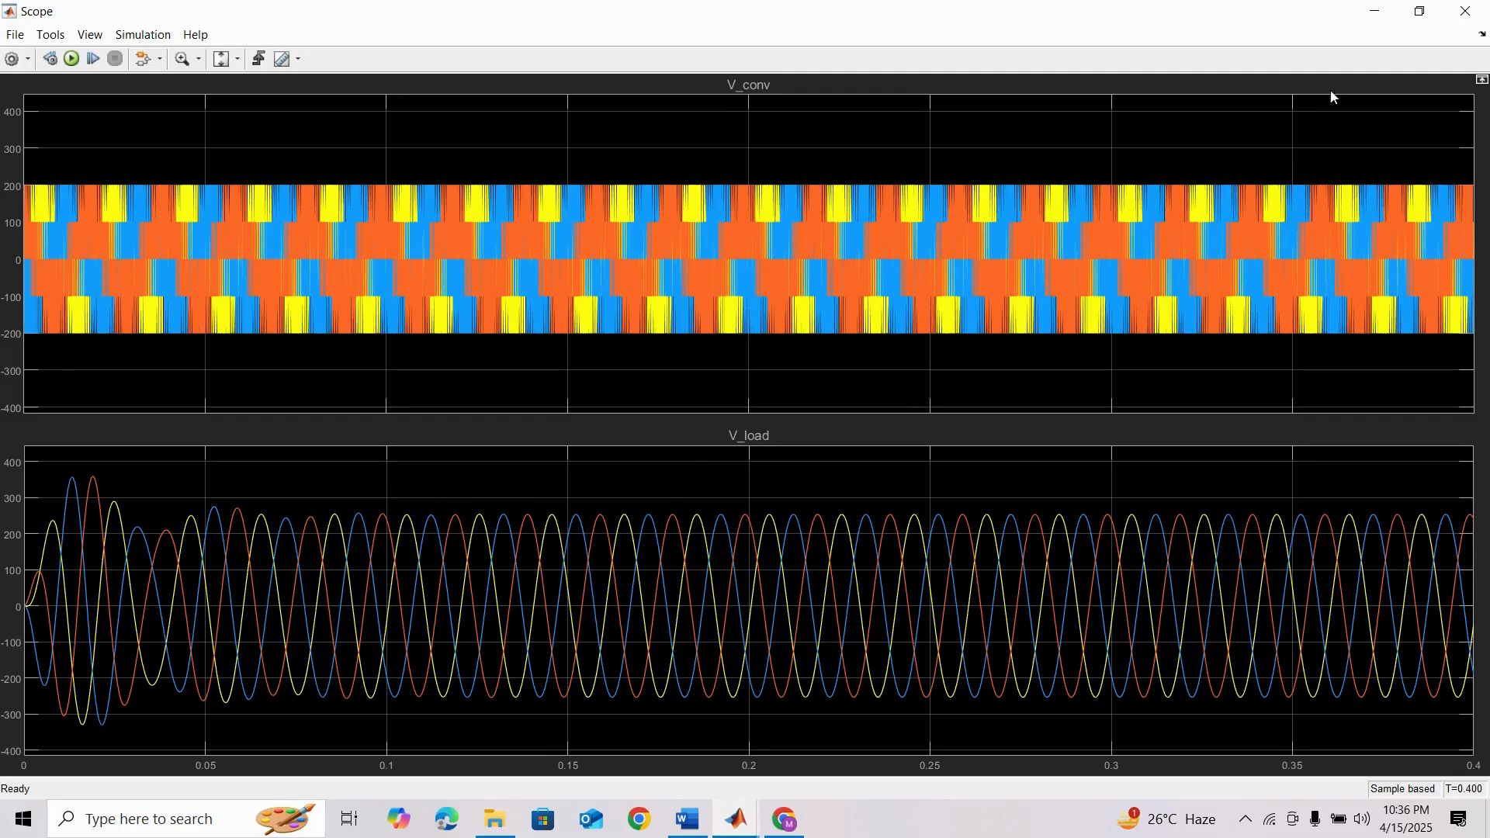
click(1465, 11)
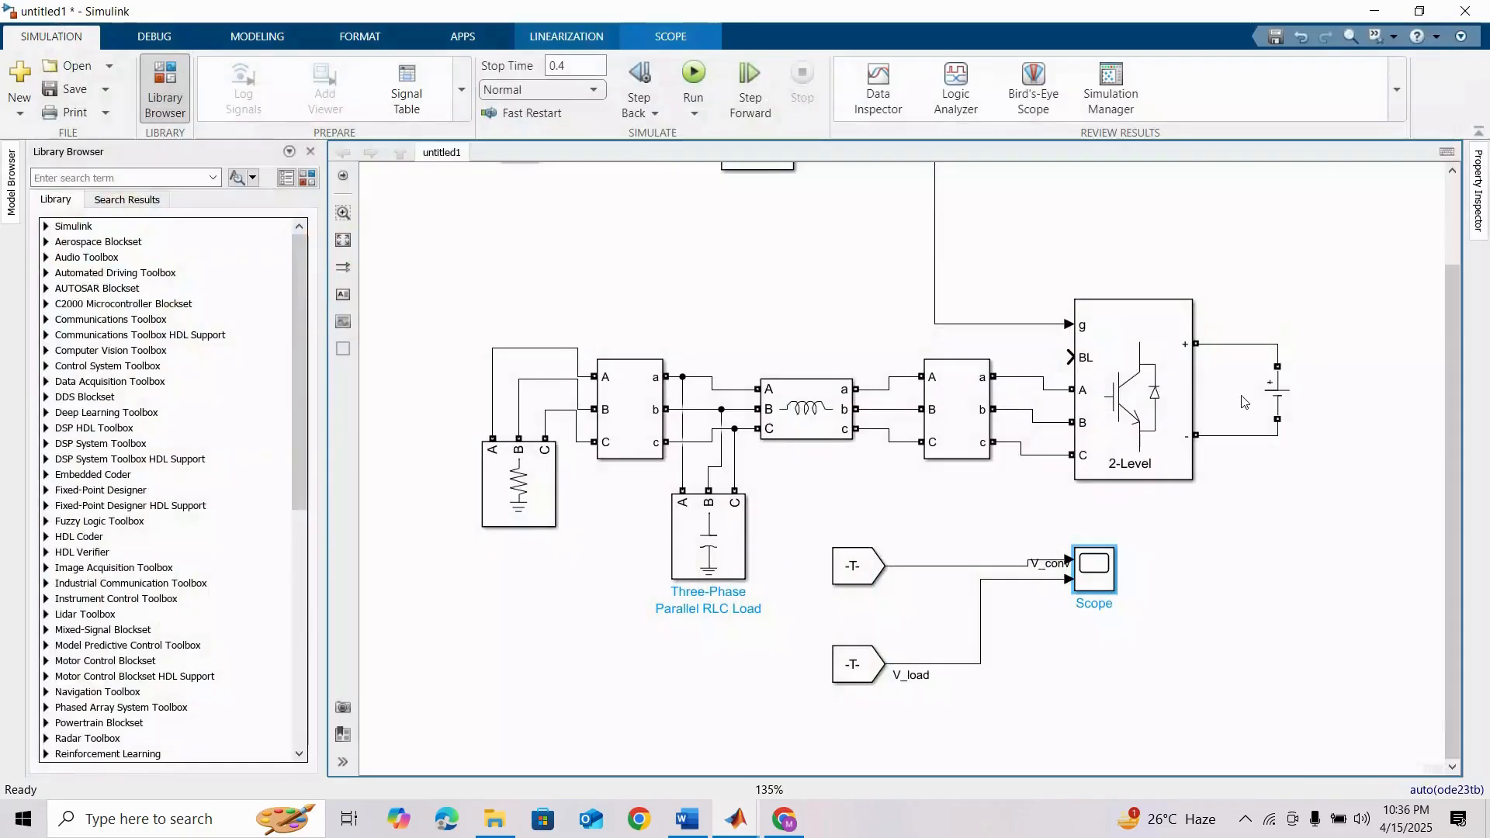
click(1276, 392)
click(539, 485)
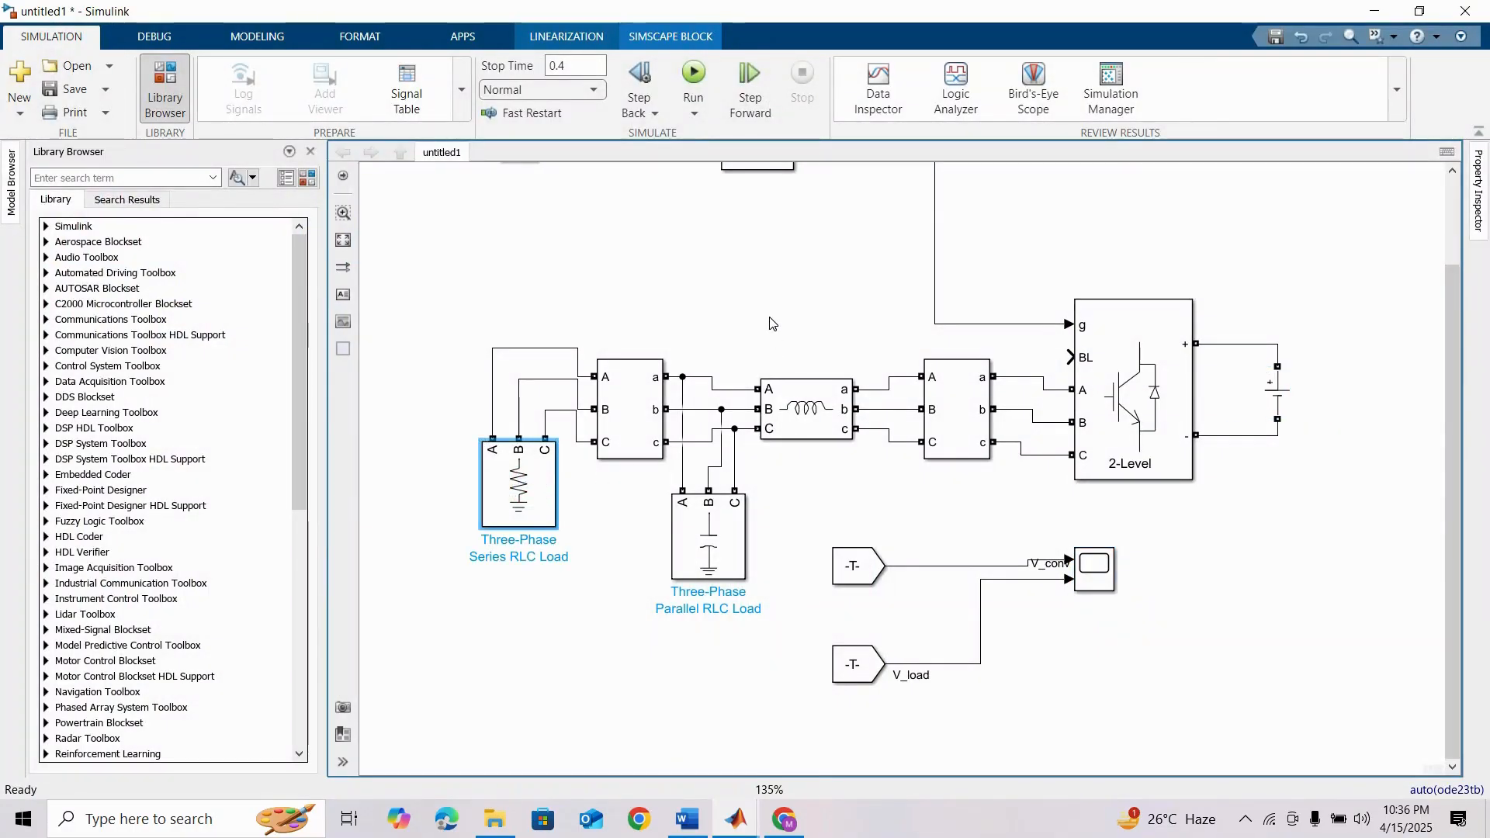
click(1136, 442)
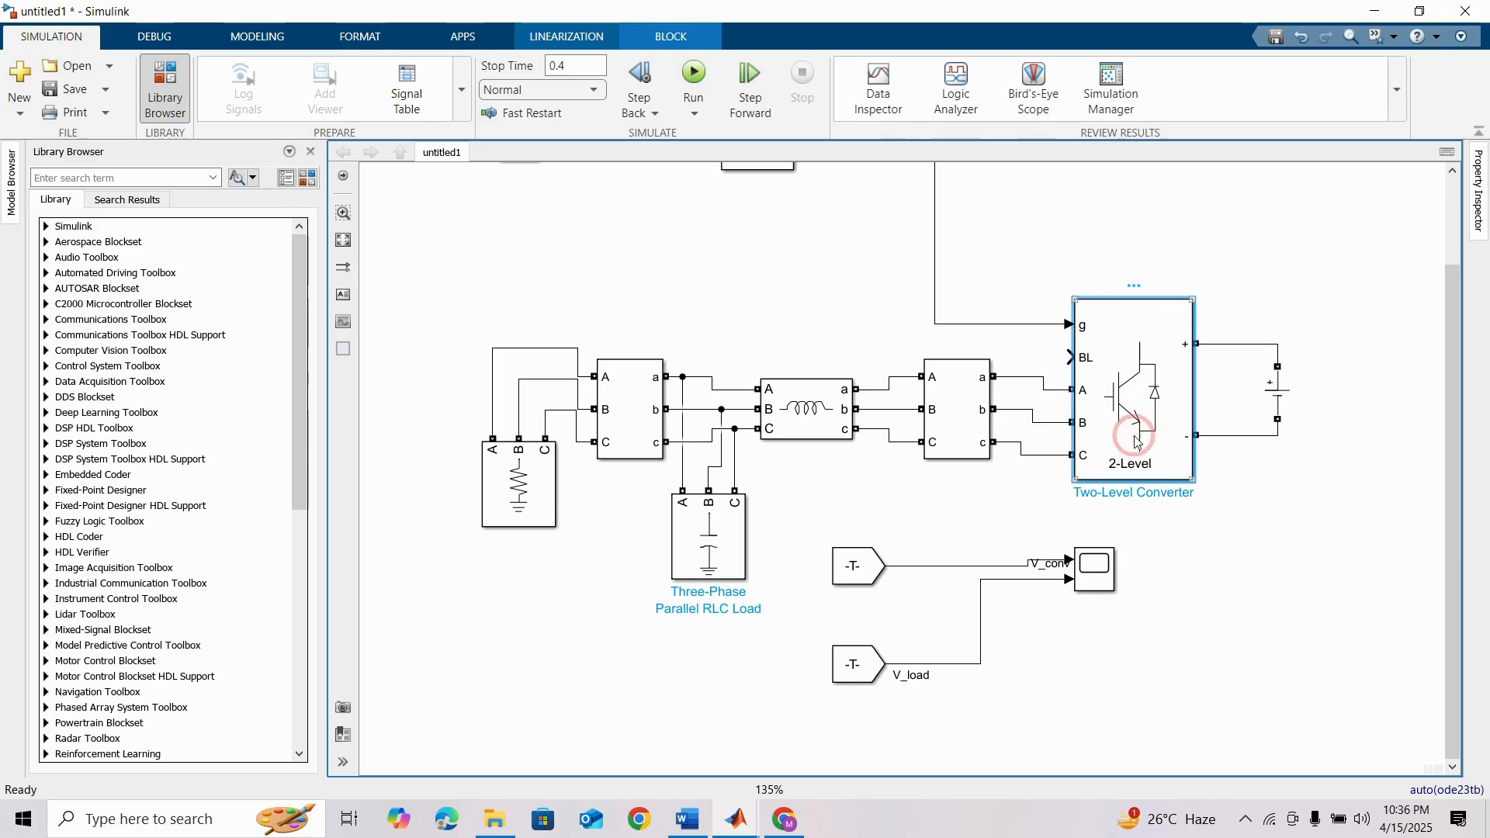